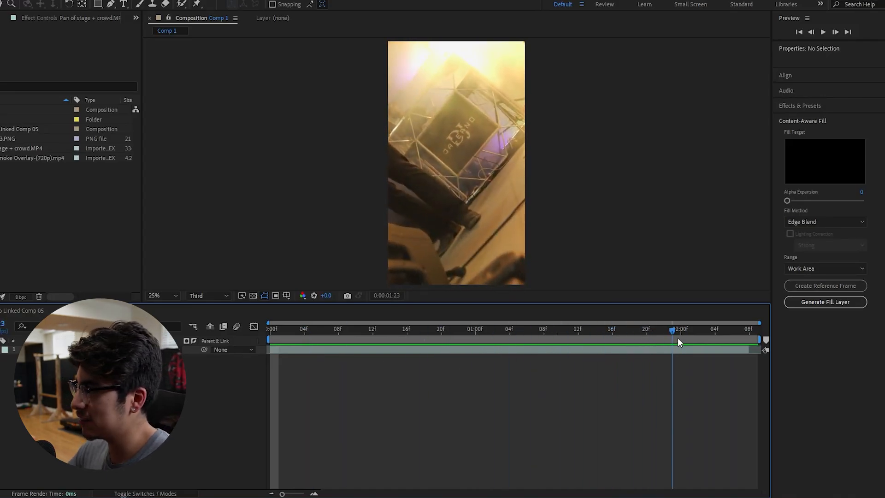
Duplicate the stage footage layer in Comp 1
{"action": "left_click", "coordinate": [420, 350]}
{"action": "left_click", "coordinate": [404, 368]}
{"action": "left_click", "coordinate": [463, 350]}
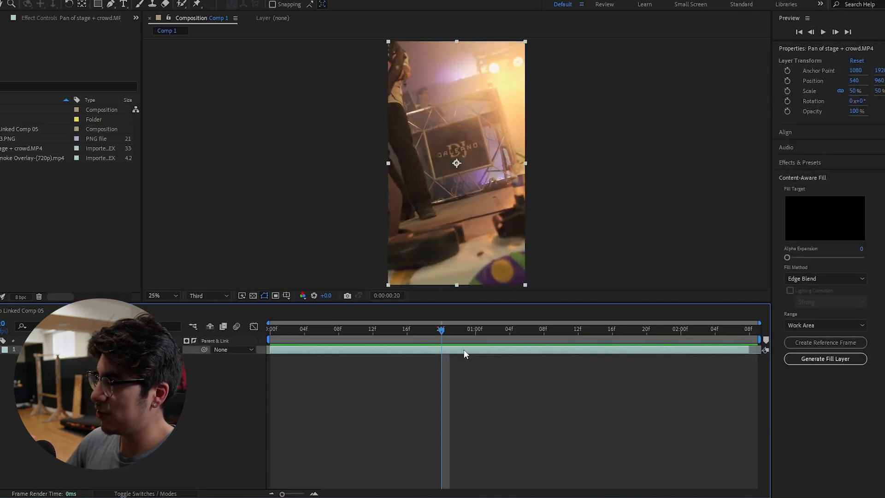
{"action": "key", "text": "ctrl+d"}
{"action": "key", "text": "ctrl+shift+a"}
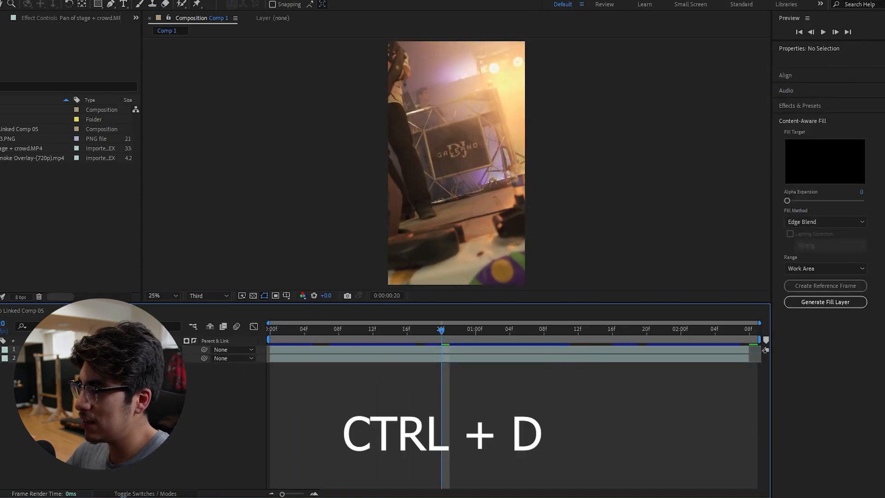
Rename the upper copy of the footage layer as Masked logo
{"action": "right_click", "coordinate": [72, 347]}
{"action": "key", "text": "Escape"}
{"action": "key", "text": "Return"}
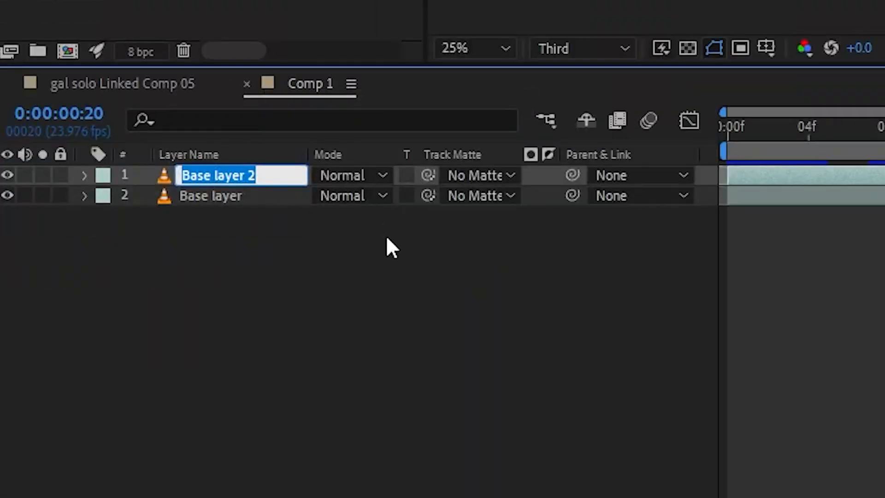
{"action": "type", "text": "Masked logo"}
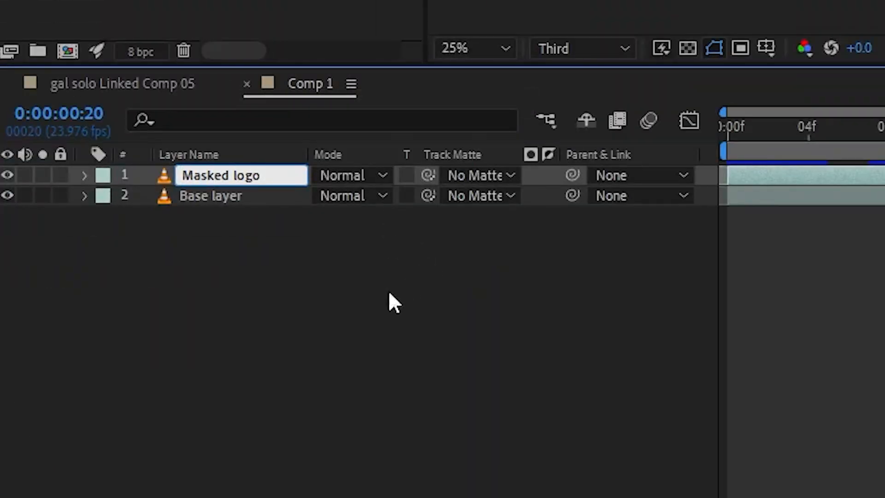
{"action": "key", "text": "Return"}
Review the Base layer footage to examine when the logo is in view, ending at 0:00:00:20
{"action": "right_click", "coordinate": [231, 196]}
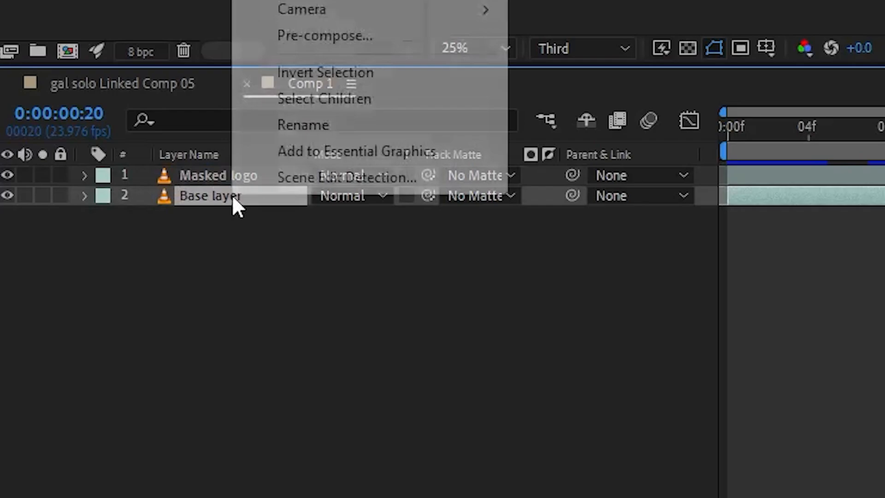
{"action": "left_click", "coordinate": [237, 213]}
{"action": "left_click", "coordinate": [253, 197]}
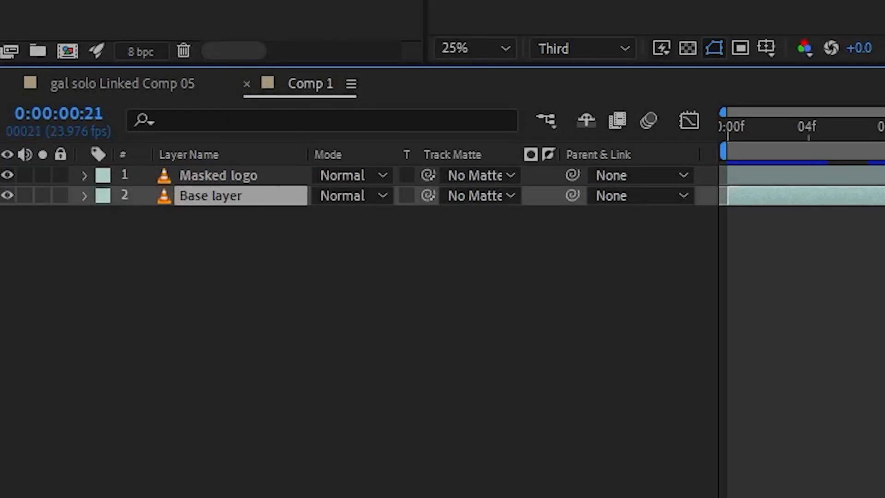
{"action": "left_click_drag", "start_coordinate": [277, 333], "coordinate": [588, 360]}
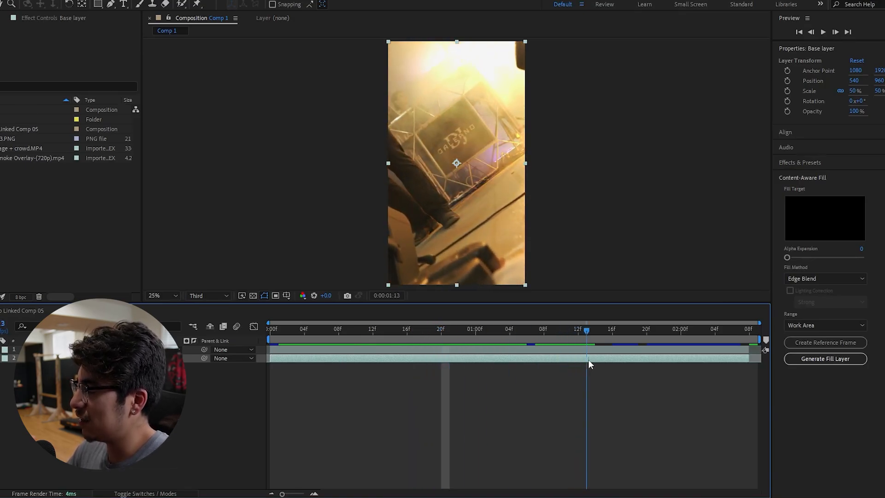
{"action": "key", "text": "space"}
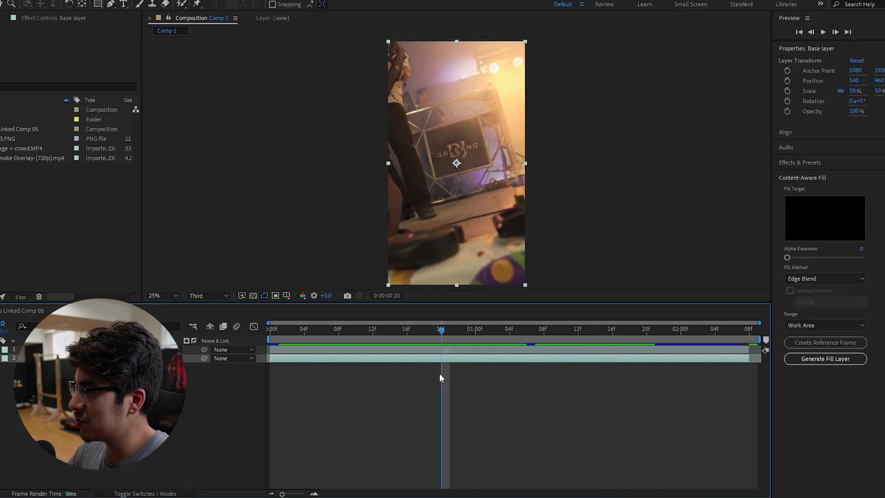
{"action": "mouse_move", "coordinate": [444, 375]}
{"action": "left_mouse_down"}
{"action": "mouse_move", "coordinate": [333, 374]}
{"action": "mouse_move", "coordinate": [441, 375]}
{"action": "left_mouse_up"}
Trim the Masked logo layer to run from 0:00:00:20 to about 0:00:02:01
{"action": "left_click_drag", "start_coordinate": [272, 349], "coordinate": [644, 341]}
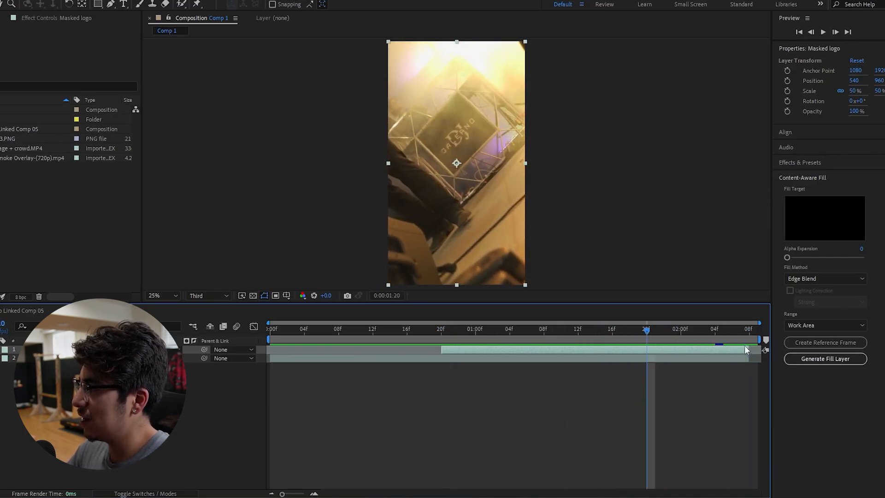
{"action": "left_click_drag", "start_coordinate": [747, 349], "coordinate": [467, 336]}
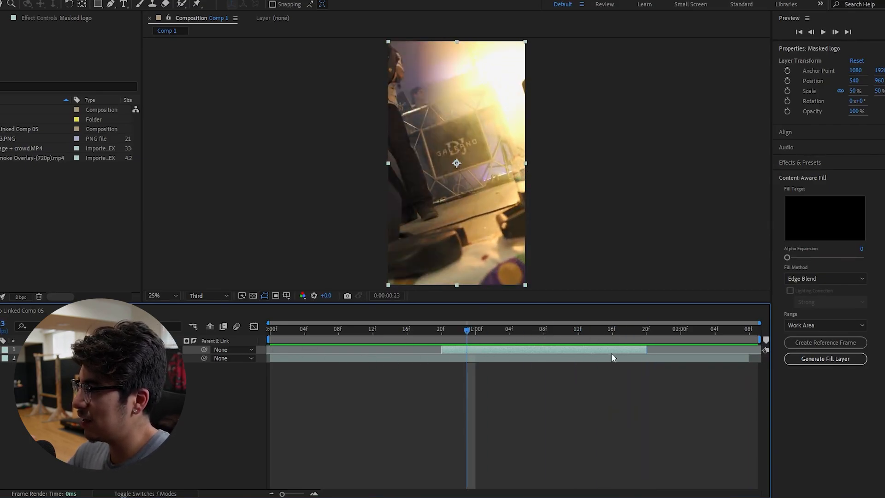
{"action": "left_click_drag", "start_coordinate": [492, 333], "coordinate": [446, 321]}
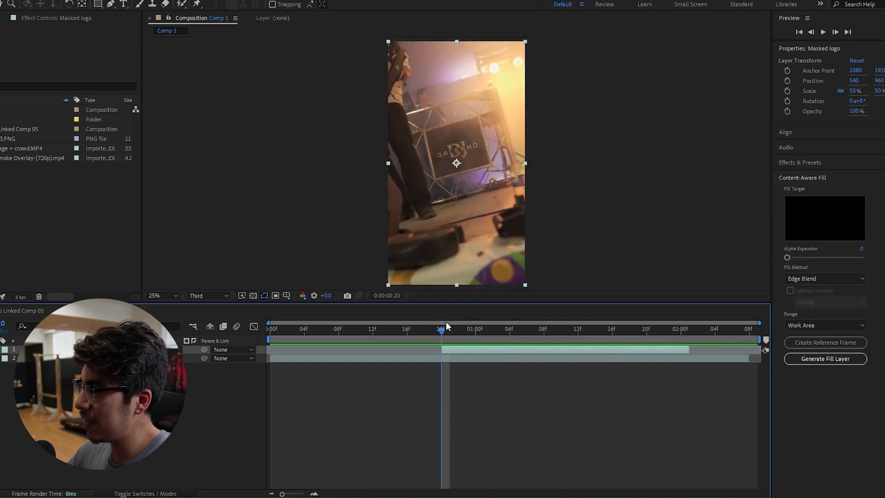
Draw a closed four-point Pen tool mask around the DJ logo on the Masked logo layer
{"action": "scroll", "coordinate": [461, 139], "scroll_direction": "up", "scroll_amount": 4}
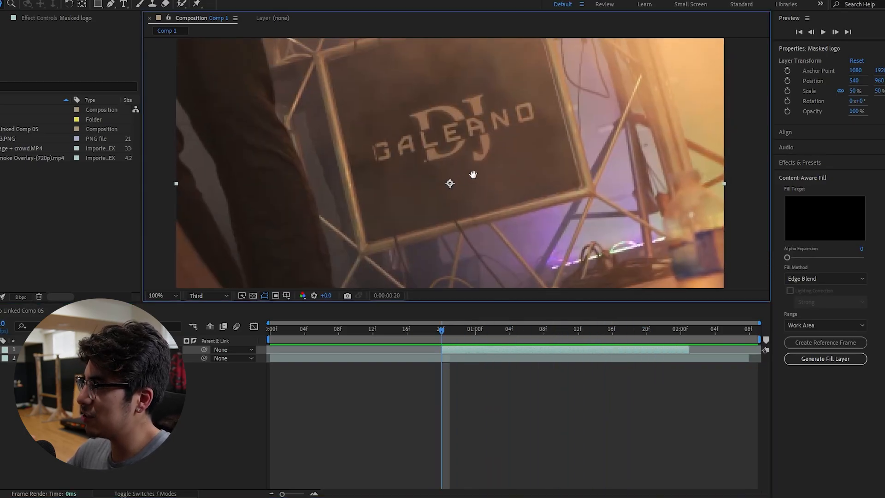
{"action": "left_click", "coordinate": [488, 375]}
{"action": "left_click", "coordinate": [92, 349]}
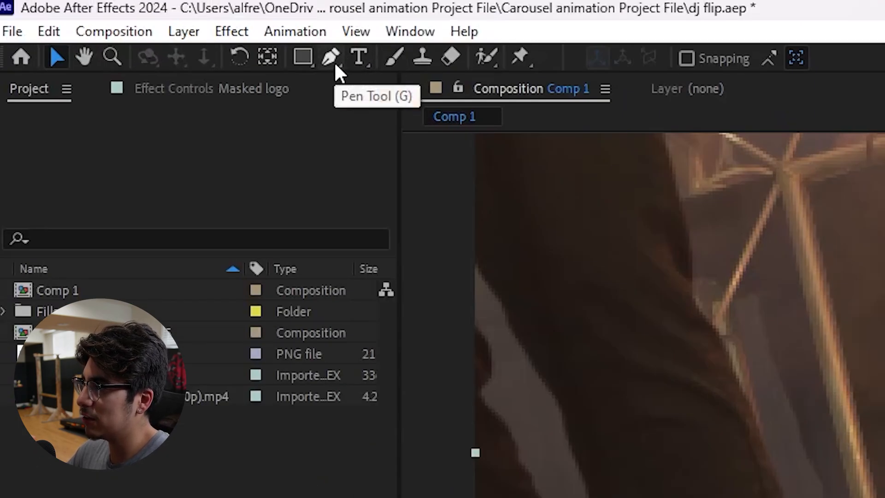
{"action": "left_click_drag", "start_coordinate": [335, 64], "coordinate": [390, 61]}
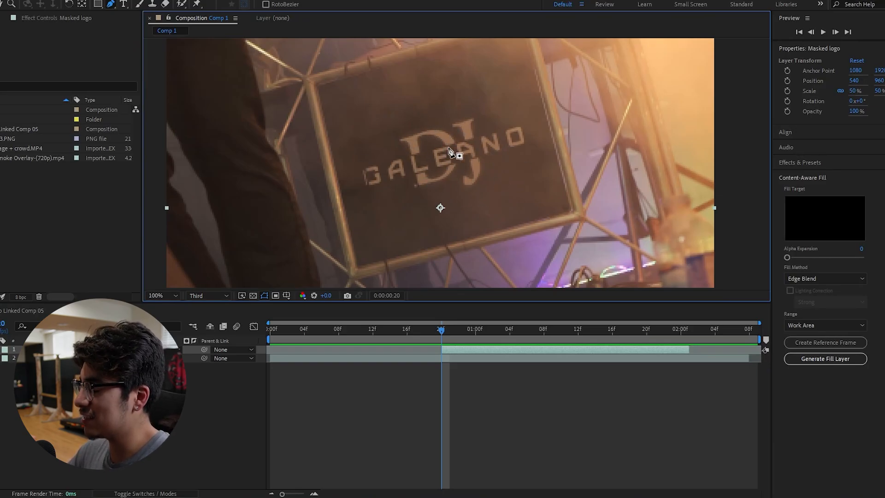
{"action": "left_click", "coordinate": [341, 128]}
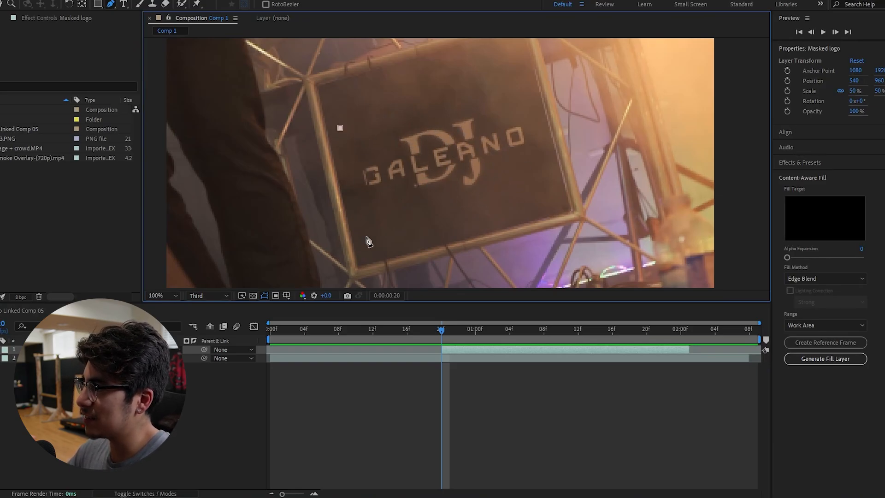
{"action": "left_click", "coordinate": [366, 242]}
{"action": "left_click", "coordinate": [561, 198]}
{"action": "left_click", "coordinate": [520, 84]}
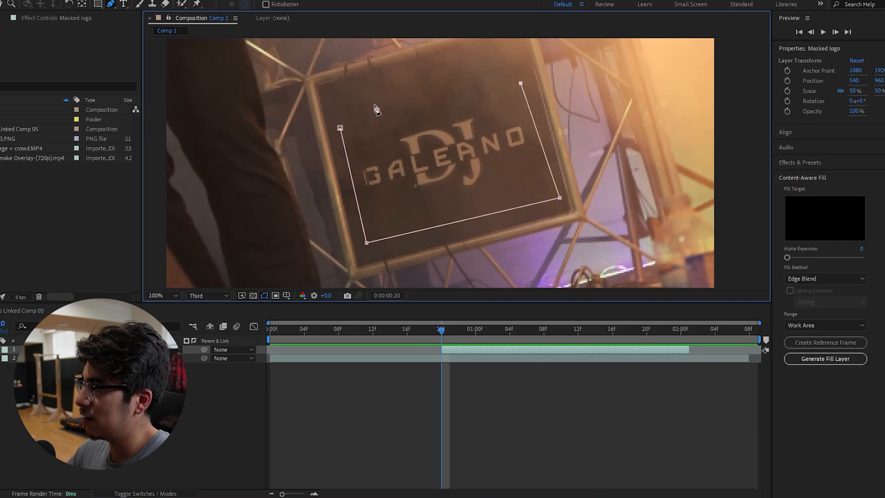
{"action": "left_click", "coordinate": [341, 128]}
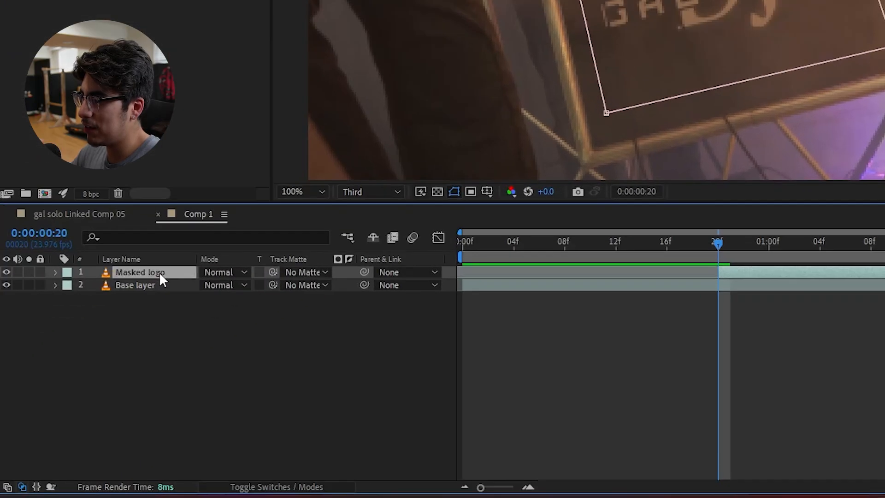
Reveal the Masked logo layer's mask and set a Mask Path keyframe at 0:00:00:20
{"action": "left_click", "coordinate": [159, 272]}
{"action": "key", "text": "m"}
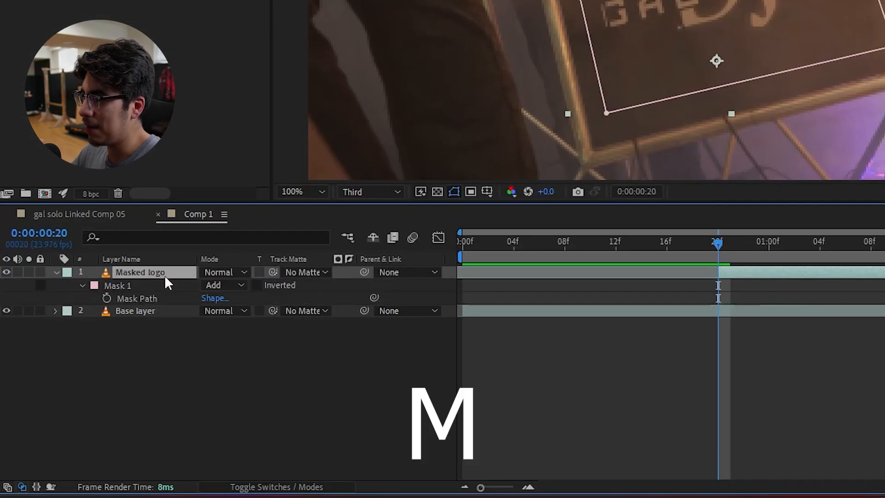
{"action": "left_click", "coordinate": [110, 299]}
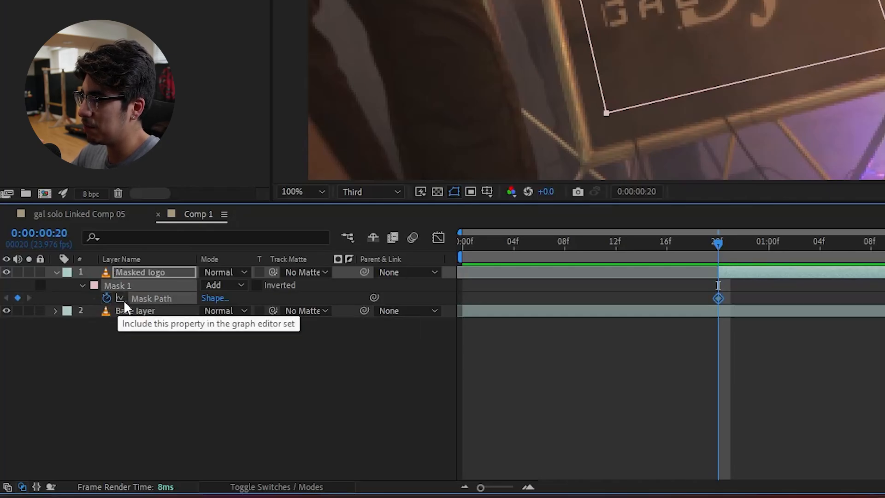
Preview the logo's movement, then shift the whole mask slightly upward on the frame at 0:00:00:21
{"action": "left_click_drag", "start_coordinate": [821, 243], "coordinate": [719, 254]}
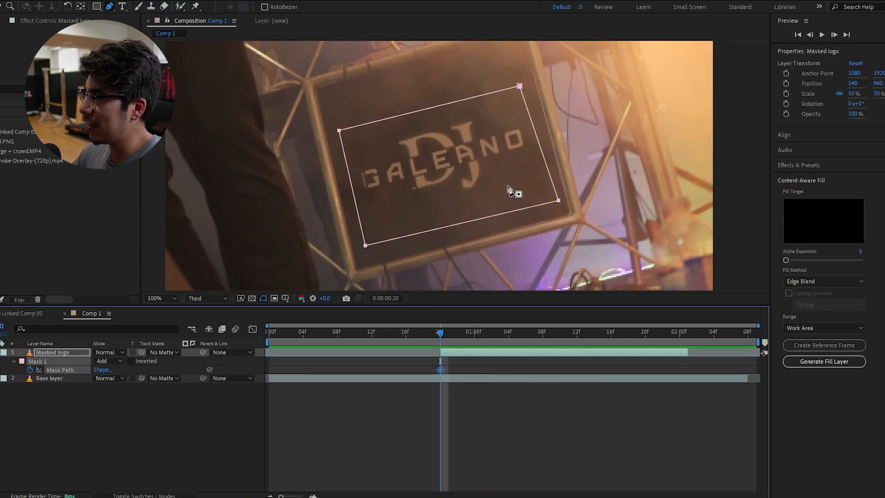
{"action": "key", "text": "space"}
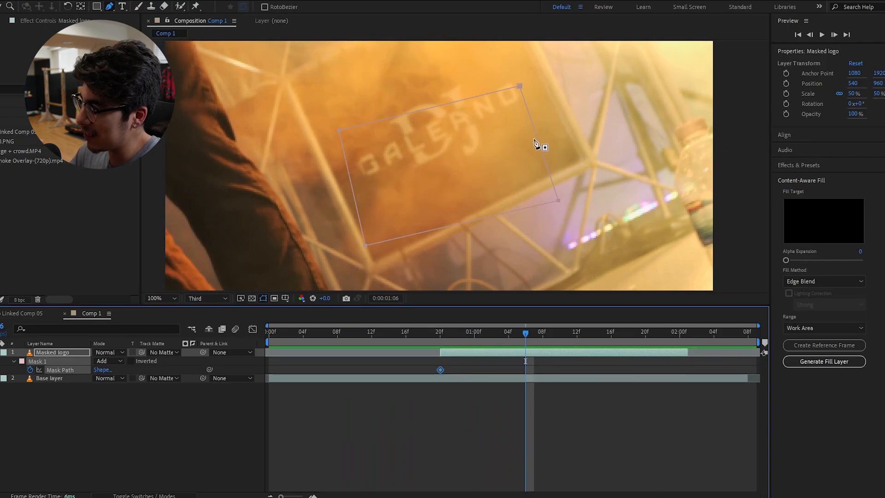
{"action": "left_click", "coordinate": [444, 333]}
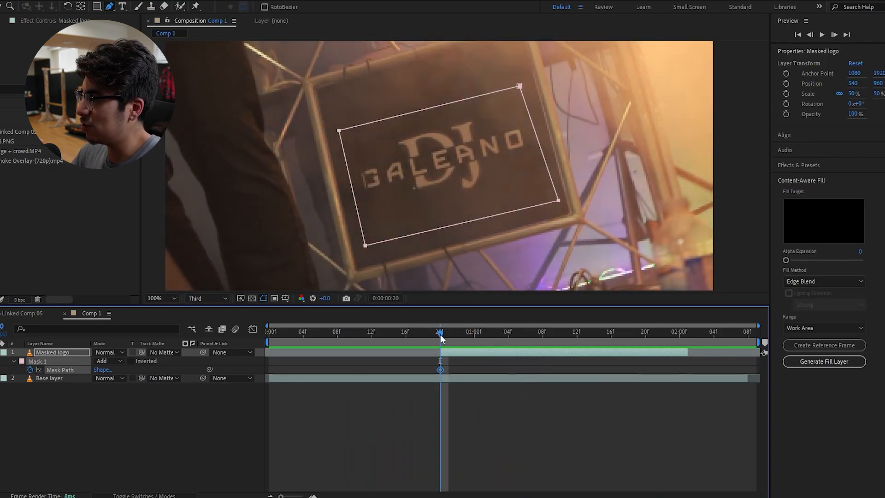
{"action": "key", "text": "Page_Down"}
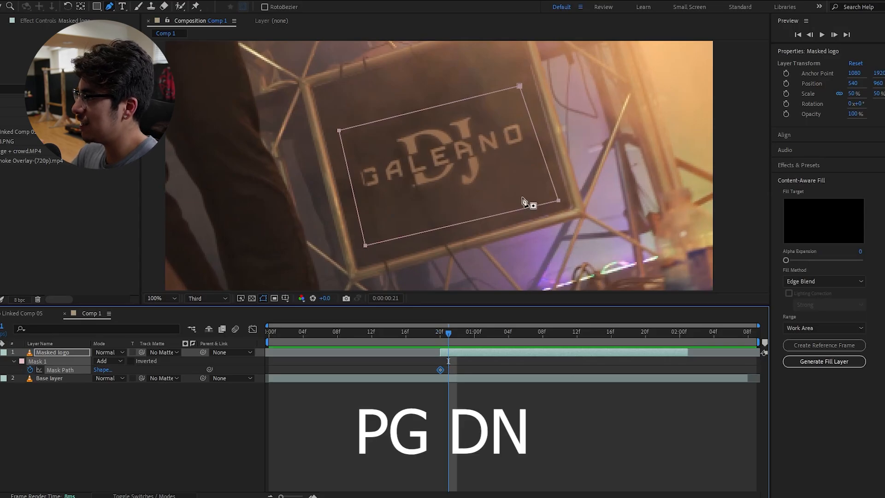
{"action": "left_click_drag", "start_coordinate": [559, 201], "coordinate": [550, 176]}
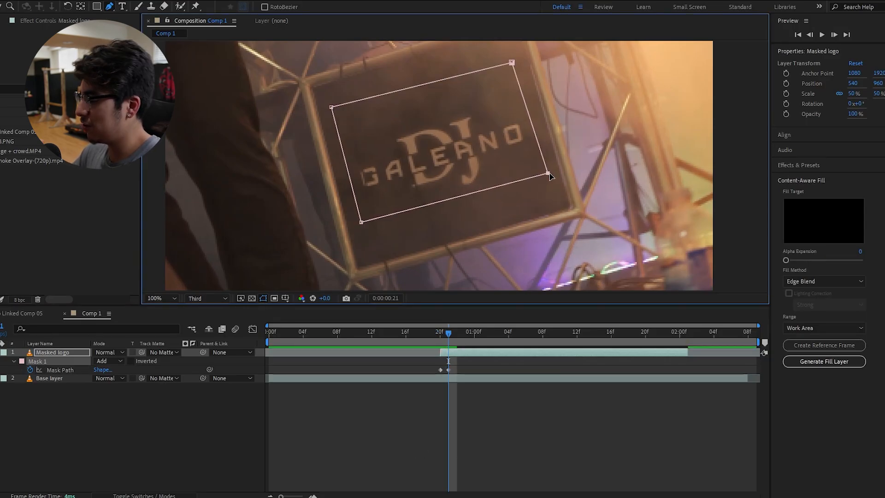
Reshape the mask at 0:00:01:01 by moving its upper-right, lower-right and lower-left corners to follow the tilting logo
{"action": "key", "text": "Page_Down"}
{"action": "key", "text": "Page_Down"}
{"action": "key", "text": "Page_Down"}
{"action": "key", "text": "Page_Down"}
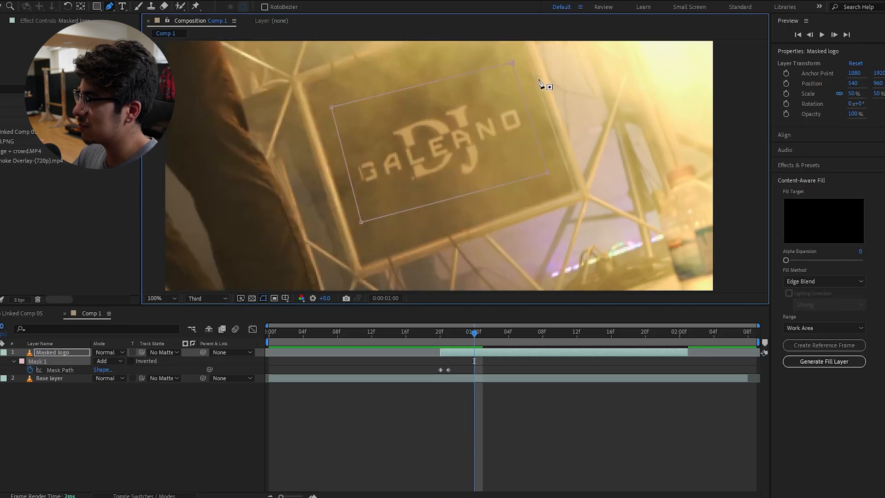
{"action": "left_click_drag", "start_coordinate": [512, 64], "coordinate": [511, 69]}
{"action": "left_click_drag", "start_coordinate": [549, 175], "coordinate": [549, 158]}
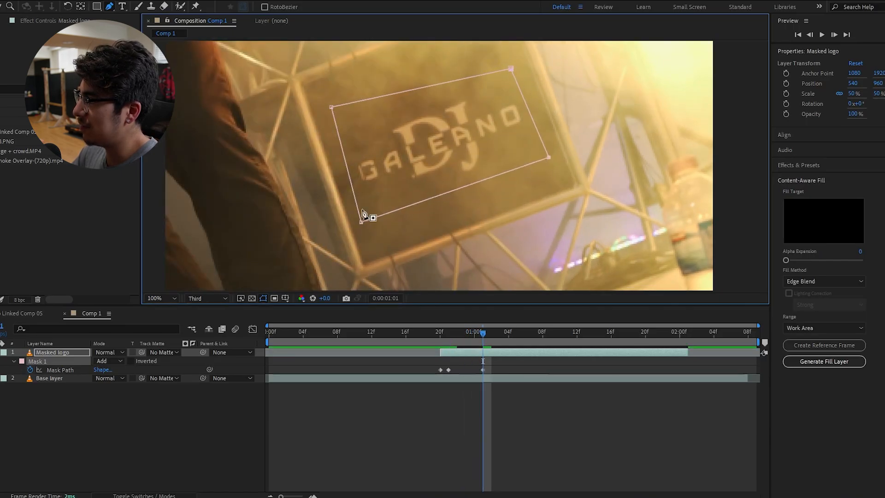
{"action": "left_click_drag", "start_coordinate": [367, 223], "coordinate": [382, 224]}
Adjust the mask's upper-right and lower-right corners at 0:00:01:04 and 0:00:01:07 to keep the logo enclosed
{"action": "key", "text": "Page_Down"}
{"action": "key", "text": "Page_Down"}
{"action": "key", "text": "Page_Down"}
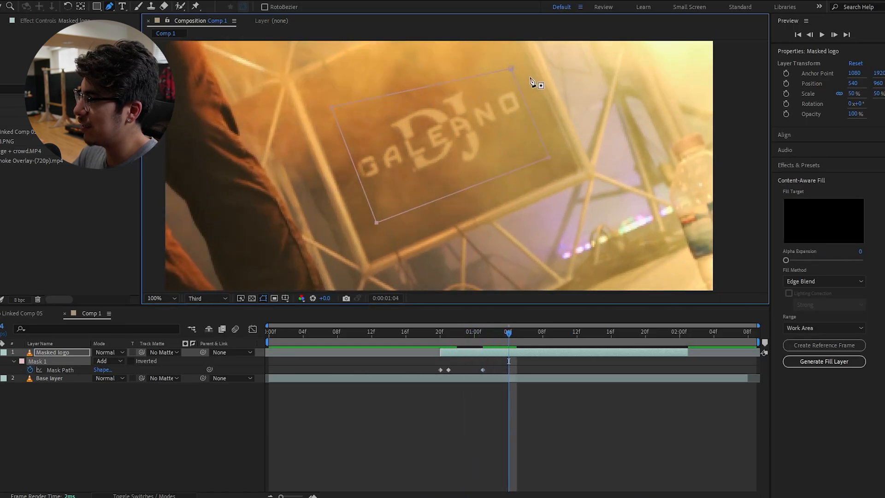
{"action": "left_click_drag", "start_coordinate": [513, 66], "coordinate": [504, 44]}
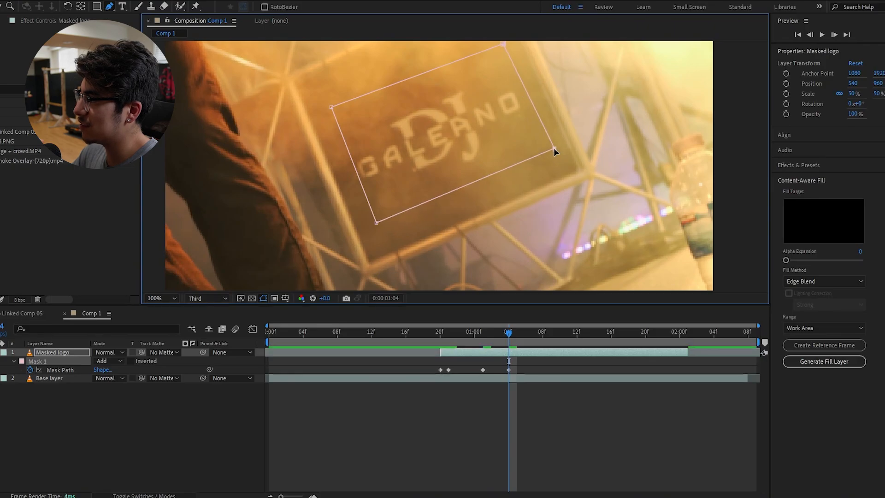
{"action": "key", "text": "Page_Down"}
{"action": "key", "text": "Page_Down"}
{"action": "key", "text": "Page_Down"}
{"action": "left_click_drag", "start_coordinate": [549, 156], "coordinate": [559, 138]}
{"action": "key", "text": "comma"}
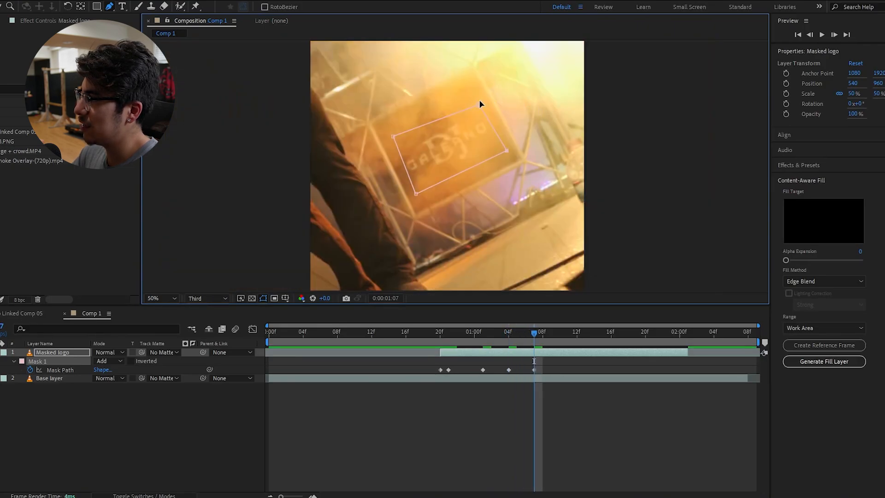
{"action": "left_click_drag", "start_coordinate": [479, 104], "coordinate": [476, 94]}
Adjust the mask's lower-left and upper-left corners at 0:00:01:09 to match the logo's tilt
{"action": "key", "text": "Page_Down"}
{"action": "key", "text": "Page_Down"}
{"action": "left_click_drag", "start_coordinate": [416, 193], "coordinate": [421, 194]}
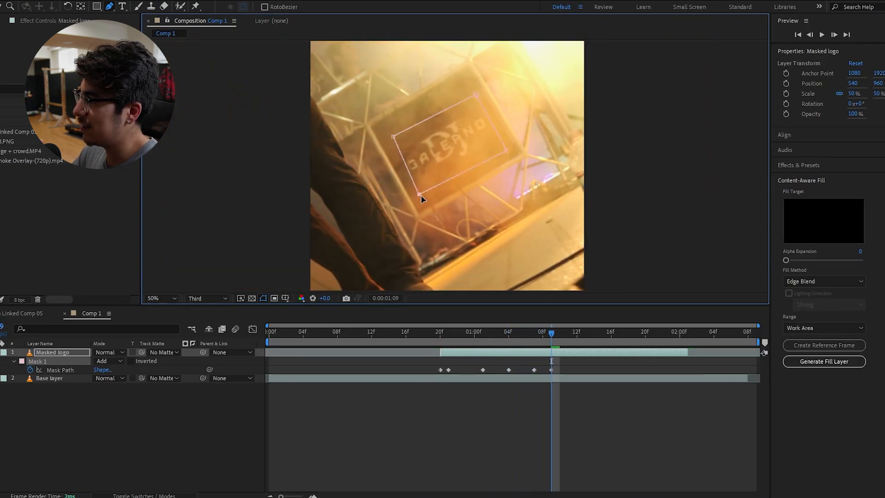
{"action": "left_click_drag", "start_coordinate": [393, 136], "coordinate": [390, 145]}
Raise the mask's lower-right corner at 0:00:01:11 and its upper-right corner at 0:00:01:13
{"action": "key", "text": "Page_Down"}
{"action": "key", "text": "Page_Down"}
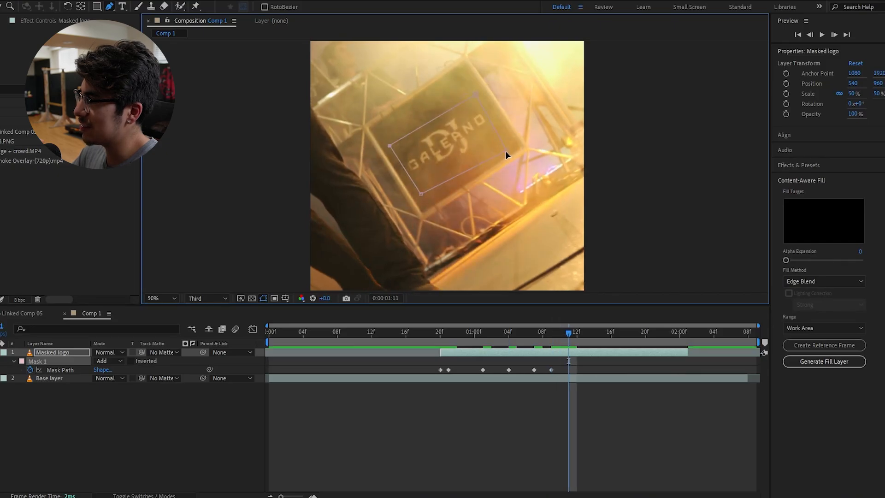
{"action": "left_click_drag", "start_coordinate": [507, 150], "coordinate": [507, 134]}
{"action": "key", "text": "Page_Down"}
{"action": "key", "text": "Page_Down"}
{"action": "left_click_drag", "start_coordinate": [477, 96], "coordinate": [470, 89]}
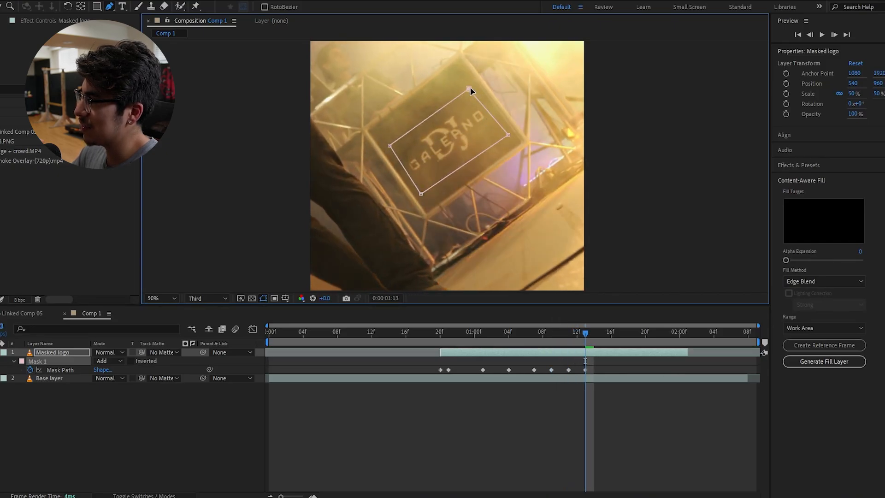
Move the mask's lower-right and lower-left corners at 0:00:01:15 to fit around the rotated logo
{"action": "key", "text": "Page_Down"}
{"action": "key", "text": "Page_Down"}
{"action": "left_click_drag", "start_coordinate": [511, 133], "coordinate": [510, 130]}
{"action": "left_click_drag", "start_coordinate": [421, 191], "coordinate": [429, 194]}
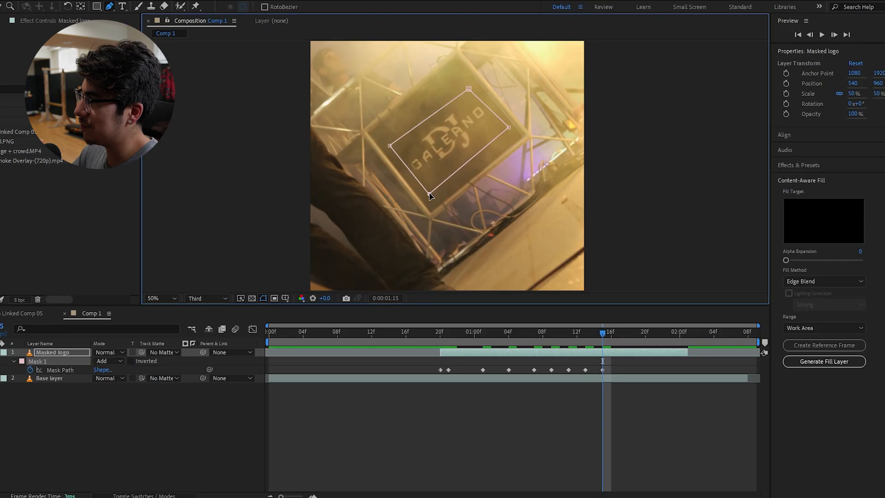
Move the mask's upper-right corner outward at 0:00:01:18 and its lower-right corner outward at 0:00:01:21
{"action": "key", "text": "Page_Down"}
{"action": "key", "text": "Page_Down"}
{"action": "key", "text": "Page_Down"}
{"action": "left_click_drag", "start_coordinate": [470, 92], "coordinate": [460, 76]}
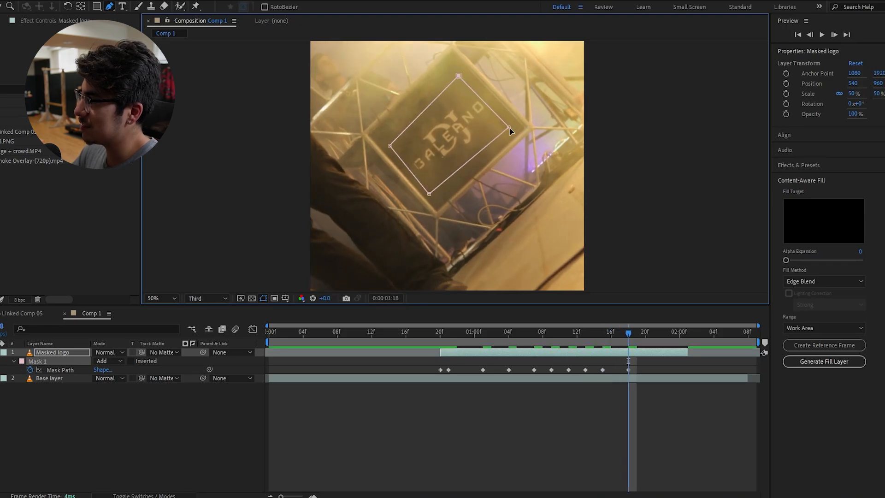
{"action": "key", "text": "Page_Down"}
{"action": "key", "text": "Page_Down"}
{"action": "key", "text": "Page_Down"}
{"action": "left_click_drag", "start_coordinate": [508, 128], "coordinate": [515, 118]}
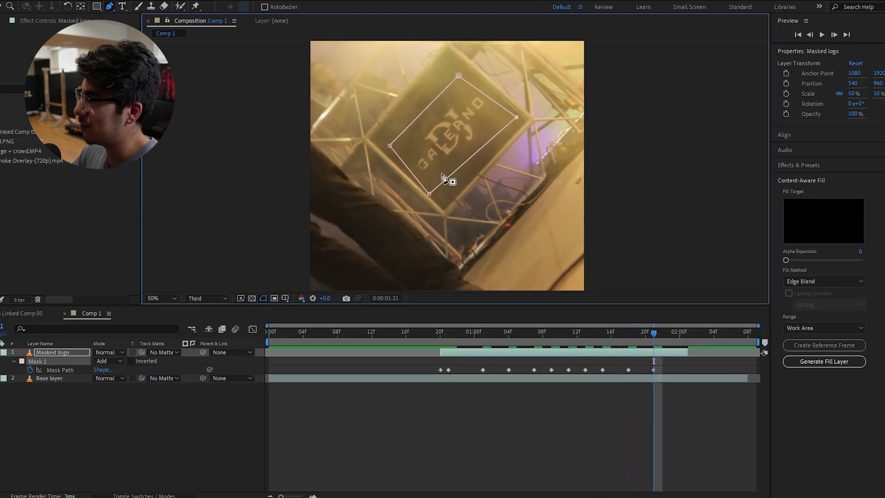
Set the Masked logo layer's blending mode to Subtract and check the resulting cut-out across its frames
{"action": "left_click_drag", "start_coordinate": [697, 333], "coordinate": [473, 372]}
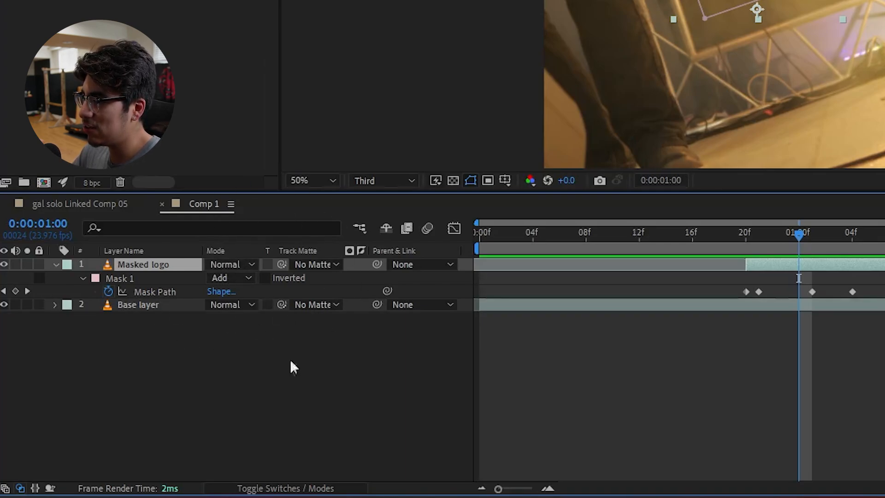
{"action": "left_click", "coordinate": [317, 489]}
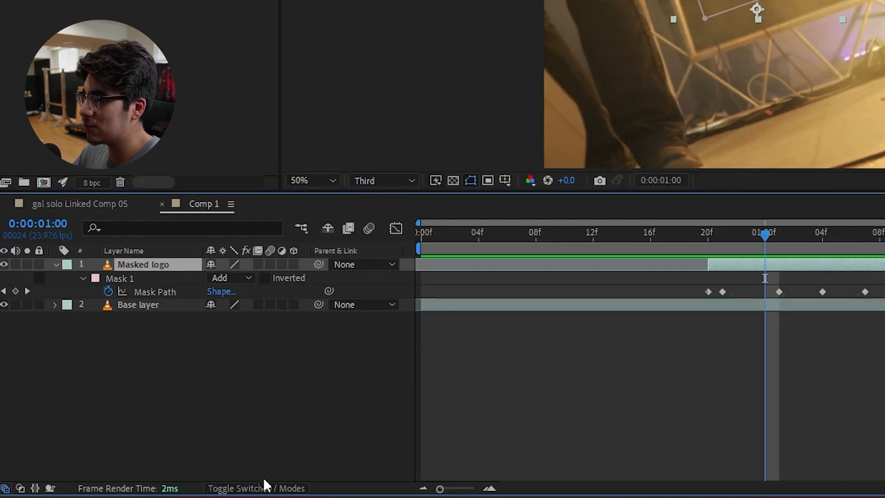
{"action": "left_click", "coordinate": [265, 490]}
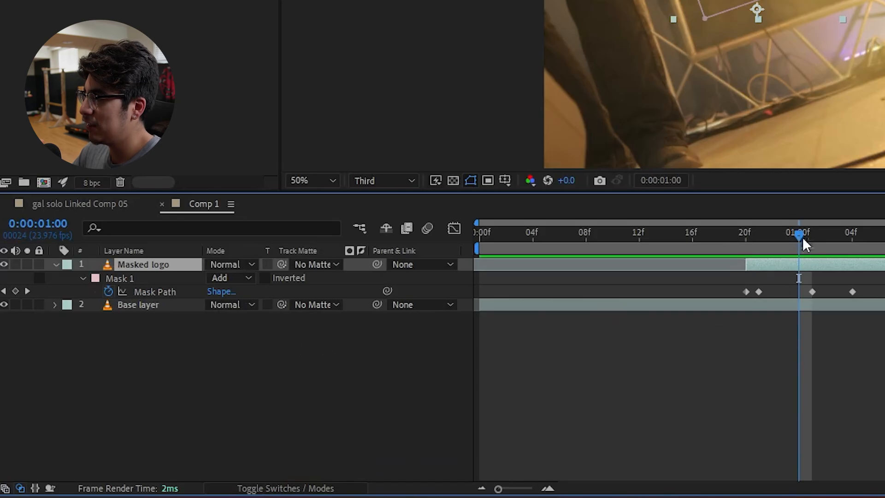
{"action": "left_click_drag", "start_coordinate": [803, 237], "coordinate": [745, 238]}
{"action": "left_click", "coordinate": [235, 264]}
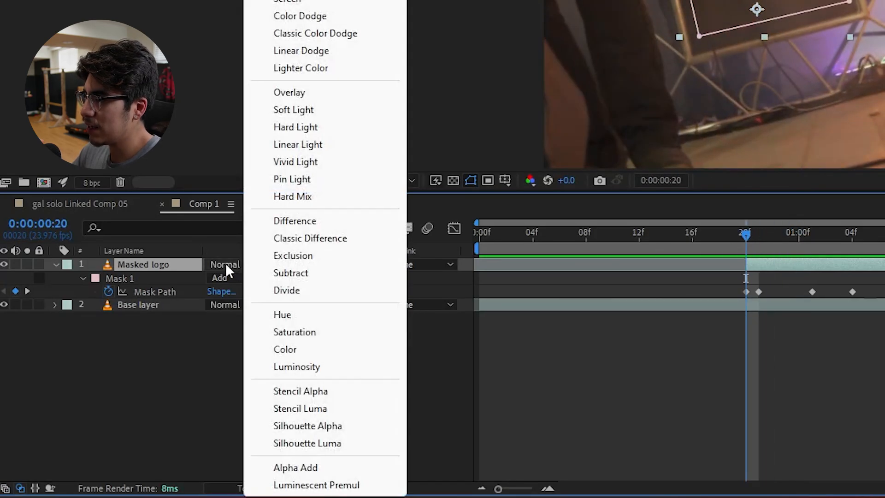
{"action": "left_click", "coordinate": [303, 275]}
{"action": "left_click_drag", "start_coordinate": [745, 236], "coordinate": [822, 242]}
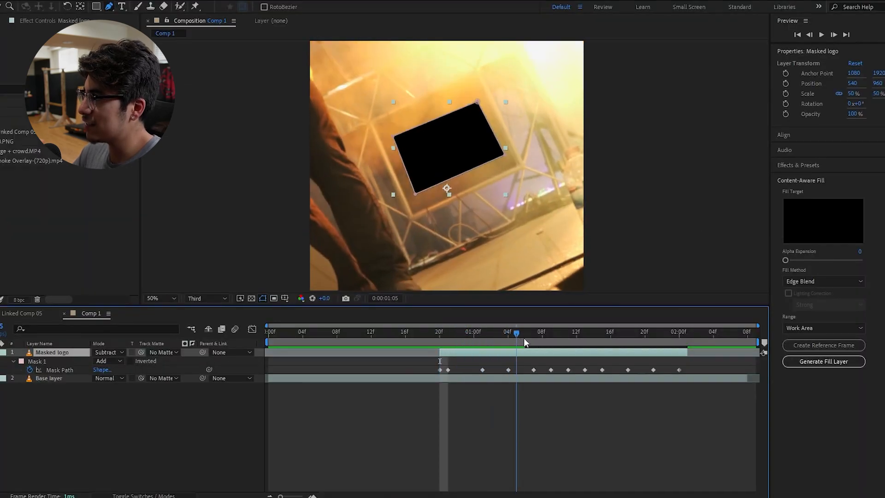
{"action": "left_click_drag", "start_coordinate": [490, 340], "coordinate": [628, 346]}
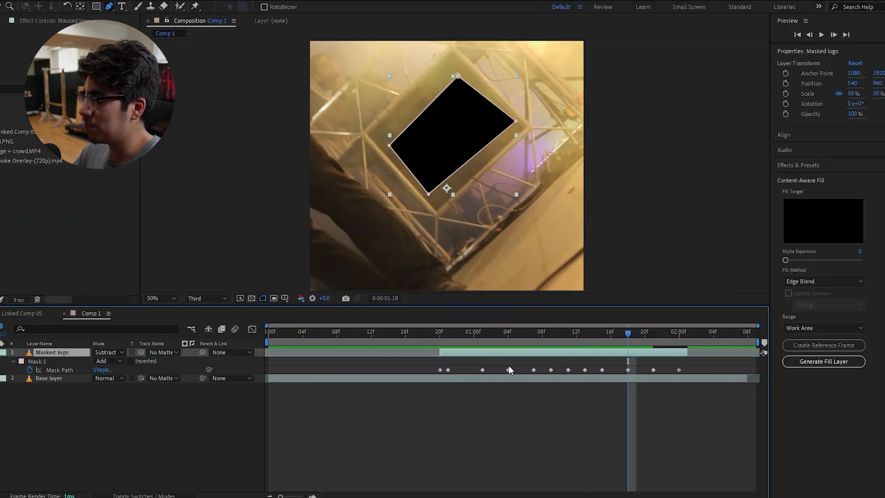
Split the Base layer at 0:00:00:20 and again at 0:00:02:01, matching the start and end of the Masked logo layer
{"action": "left_click_drag", "start_coordinate": [529, 337], "coordinate": [440, 341]}
{"action": "left_click", "coordinate": [449, 378]}
{"action": "mouse_move", "coordinate": [456, 336]}
{"action": "left_mouse_down"}
{"action": "mouse_move", "coordinate": [466, 342]}
{"action": "mouse_move", "coordinate": [431, 343]}
{"action": "mouse_move", "coordinate": [441, 341]}
{"action": "left_mouse_up"}
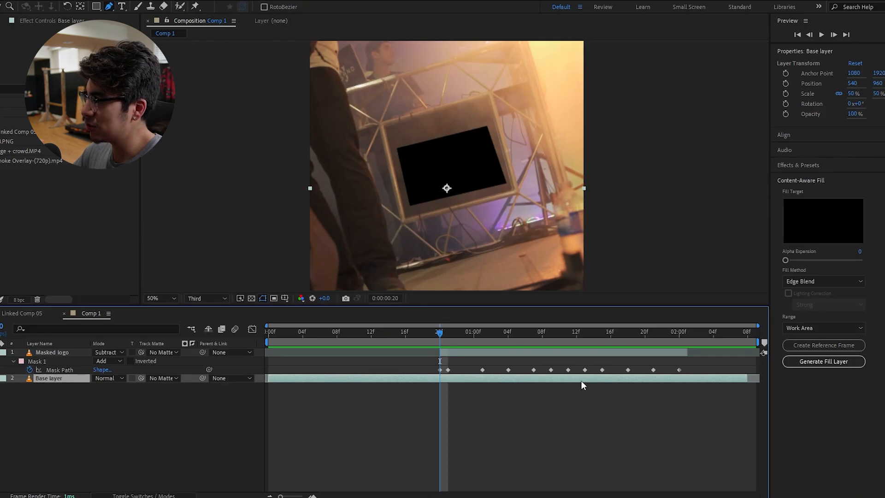
{"action": "key", "text": "ctrl+shift+d"}
{"action": "left_click_drag", "start_coordinate": [441, 338], "coordinate": [686, 340]}
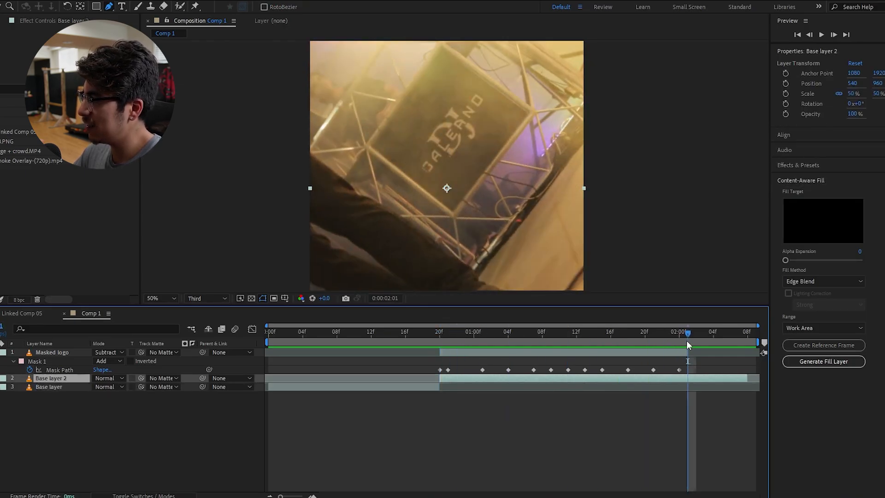
{"action": "key", "text": "ctrl+shift+d"}
Delete the middle Base layer segment beneath the Masked logo layer and scrub through the composition from its start
{"action": "left_click_drag", "start_coordinate": [606, 332], "coordinate": [560, 332]}
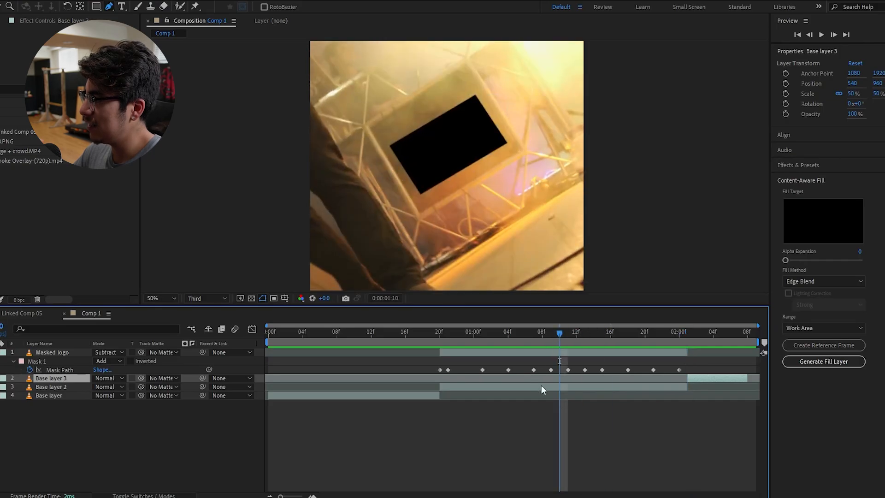
{"action": "left_click", "coordinate": [542, 387]}
{"action": "key", "text": "Delete"}
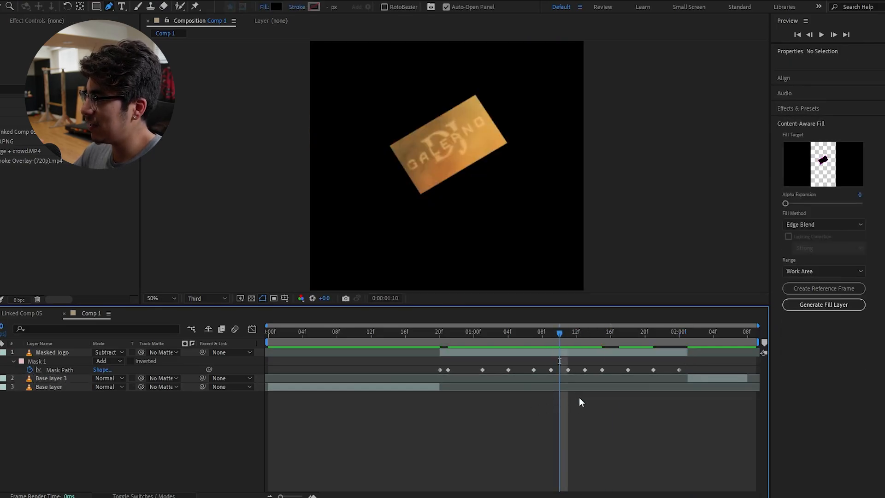
{"action": "key", "text": "Home"}
{"action": "left_click_drag", "start_coordinate": [277, 351], "coordinate": [517, 362]}
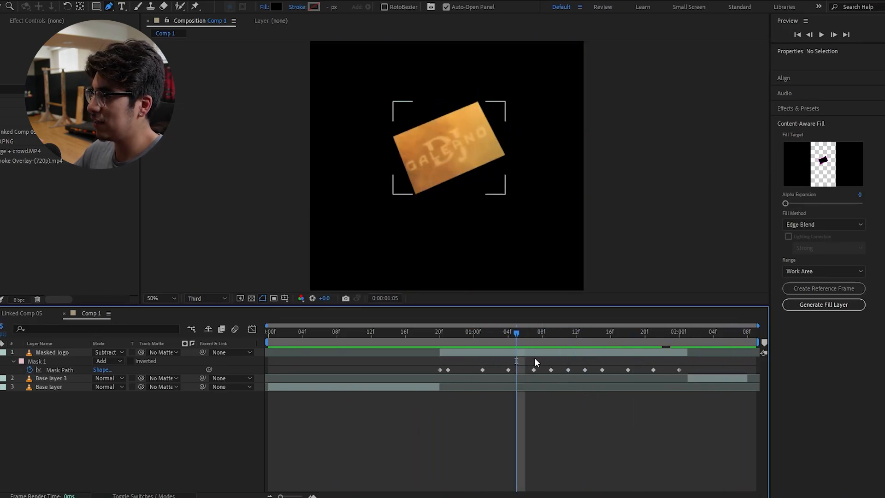
Generate a Content-Aware Fill layer for the Masked logo layer using the Edge Blend fill method and the Work Area range
{"action": "left_click", "coordinate": [514, 353]}
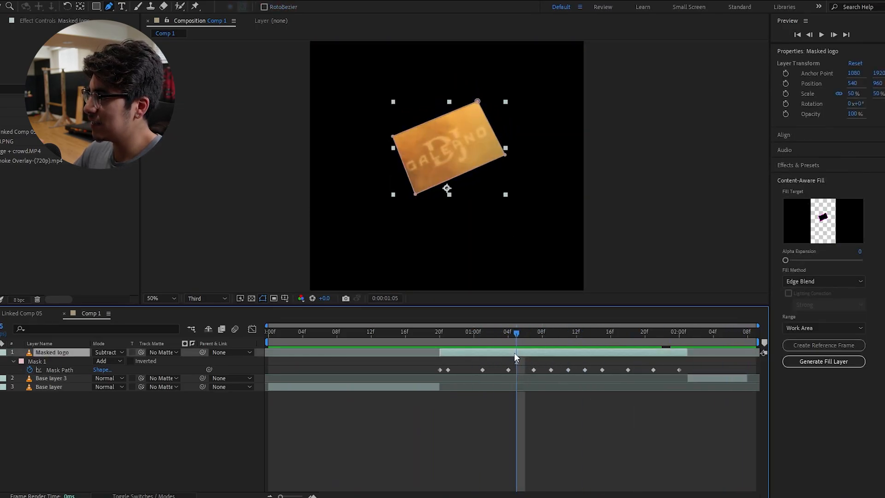
{"action": "left_click", "coordinate": [108, 352]}
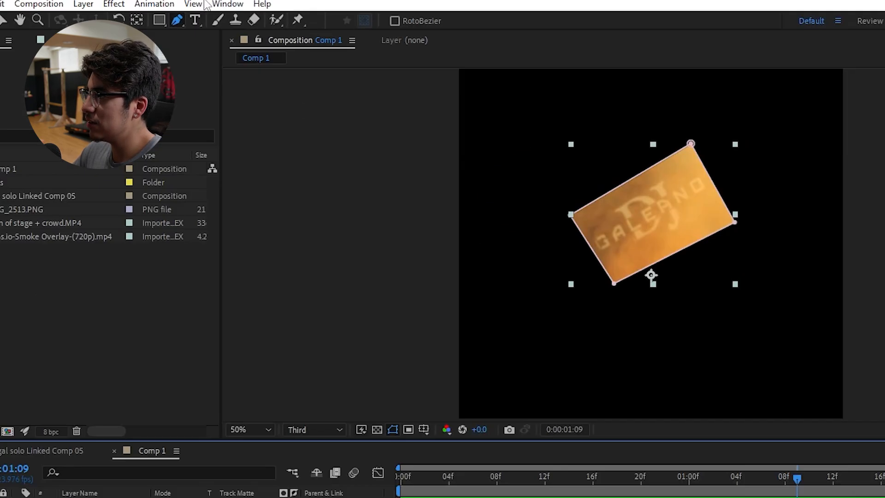
{"action": "left_click", "coordinate": [223, 6]}
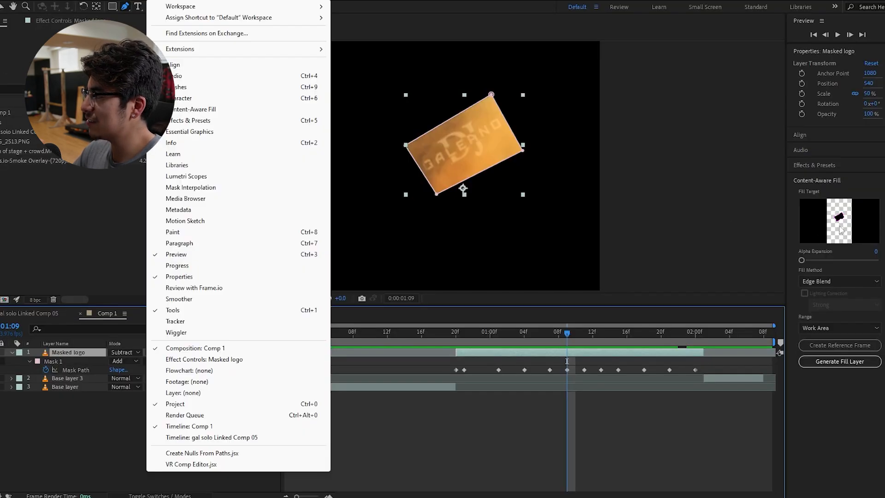
{"action": "left_click", "coordinate": [491, 282]}
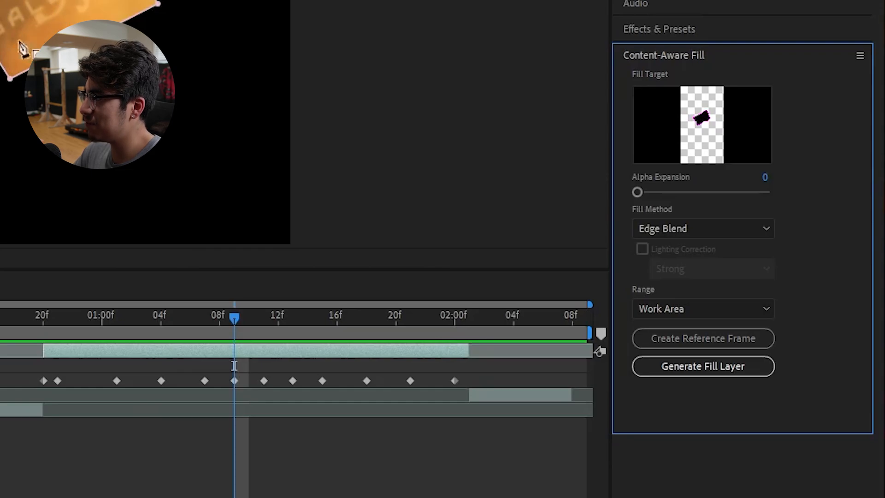
{"action": "left_click", "coordinate": [186, 317]}
{"action": "left_click_drag", "start_coordinate": [208, 327], "coordinate": [249, 327]}
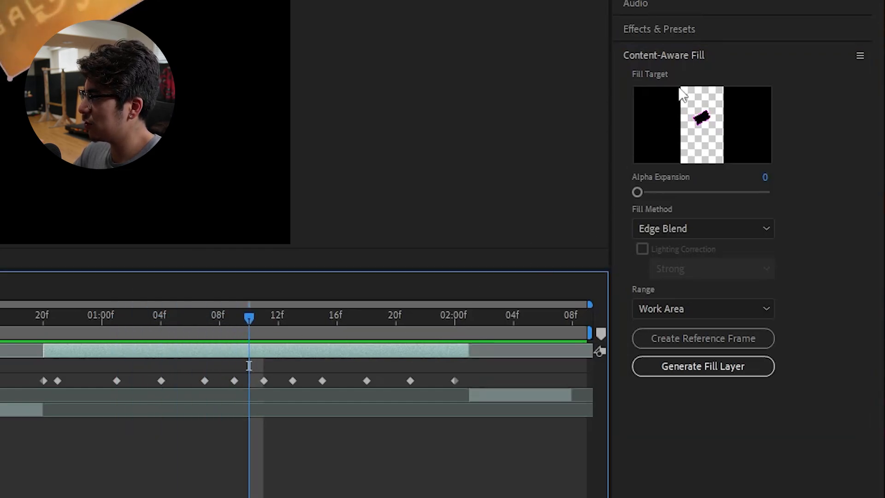
{"action": "left_click", "coordinate": [698, 231]}
{"action": "left_click", "coordinate": [695, 241]}
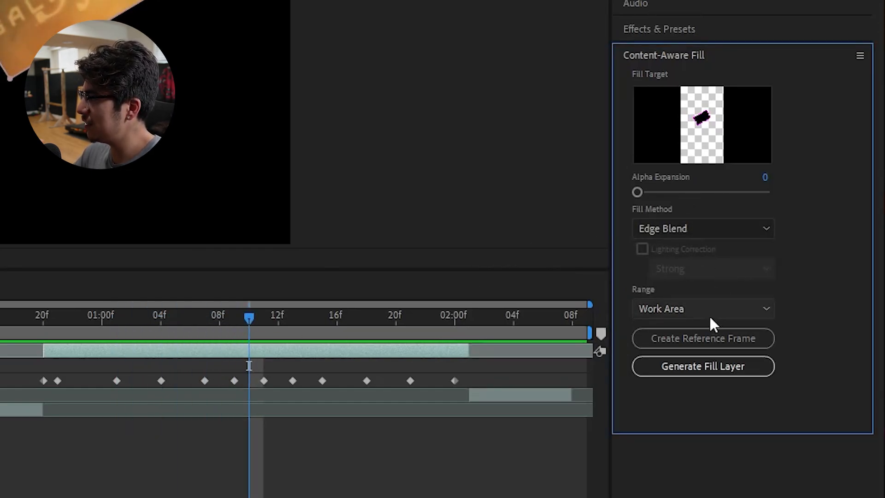
{"action": "left_click", "coordinate": [722, 369]}
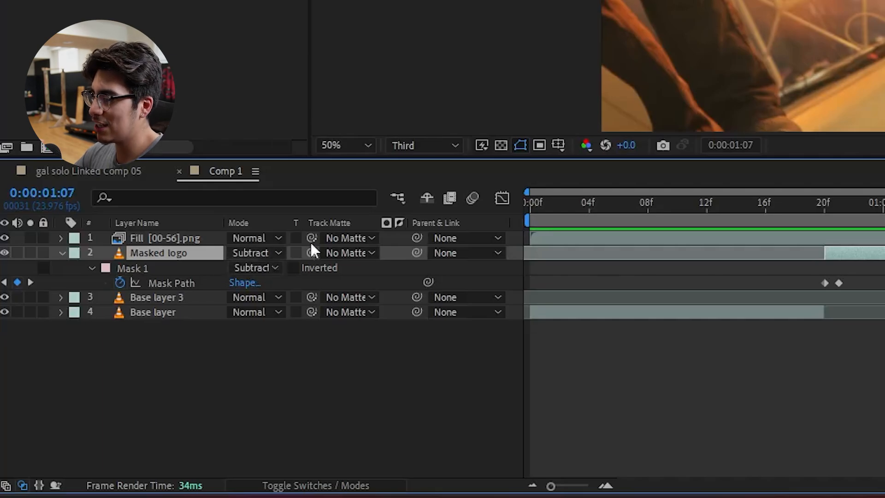
Scrub through the composition and examine how the generated fill blends with the stage panel along the mask edges
{"action": "left_click_drag", "start_coordinate": [877, 205], "coordinate": [528, 228]}
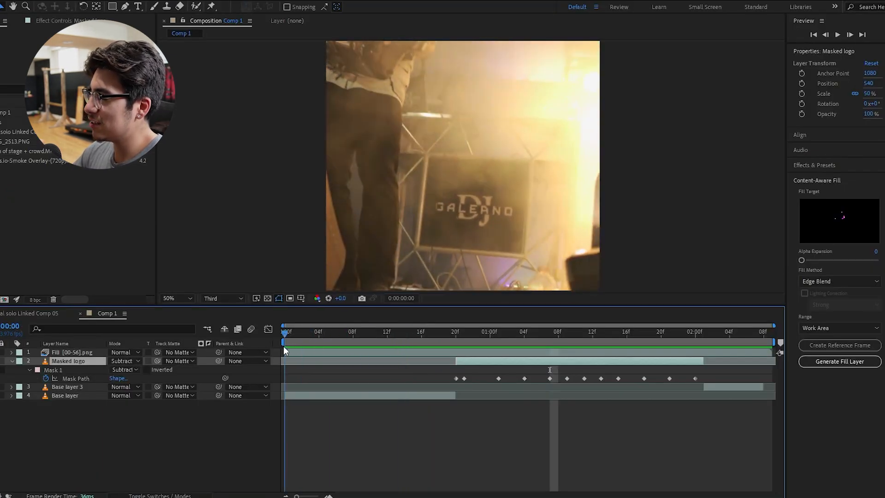
{"action": "left_click_drag", "start_coordinate": [283, 346], "coordinate": [524, 353]}
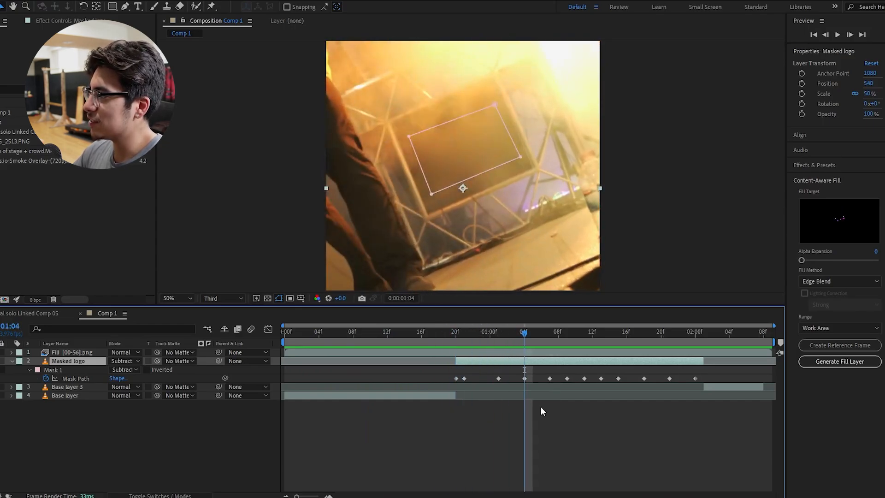
{"action": "left_click", "coordinate": [541, 410]}
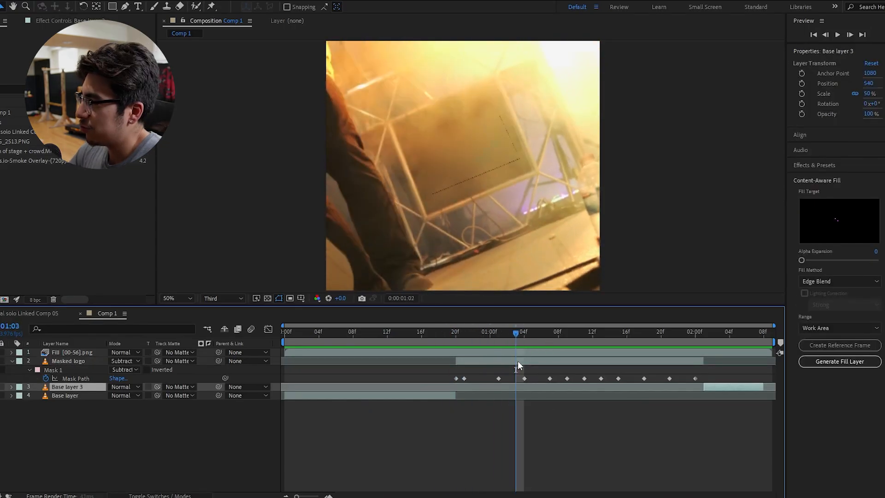
{"action": "left_click_drag", "start_coordinate": [518, 360], "coordinate": [602, 369]}
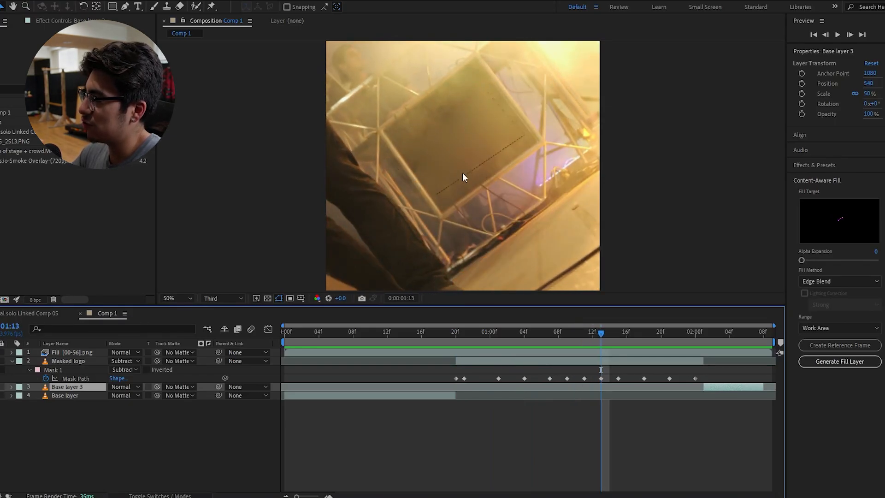
{"action": "left_click_drag", "start_coordinate": [601, 336], "coordinate": [467, 356]}
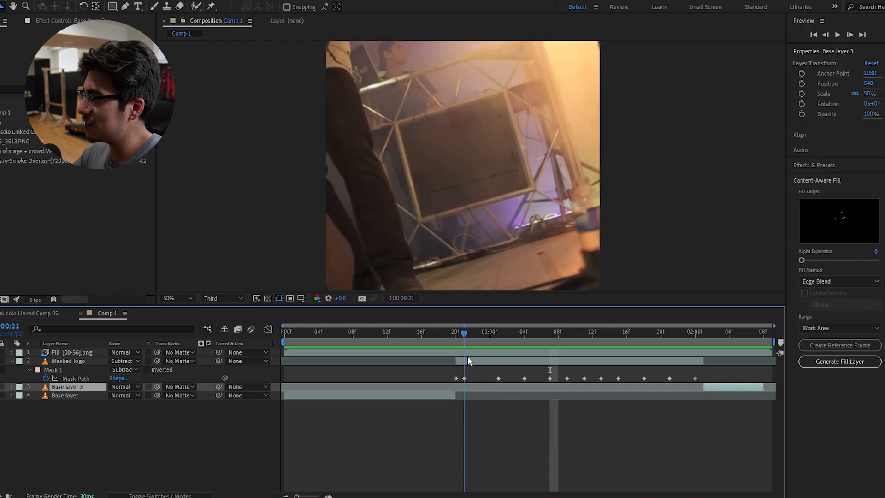
Hide the remaining visible fill layer to inspect the feathered mask on the Masked logo layer, and compare frames with the fill
{"action": "left_click", "coordinate": [484, 360]}
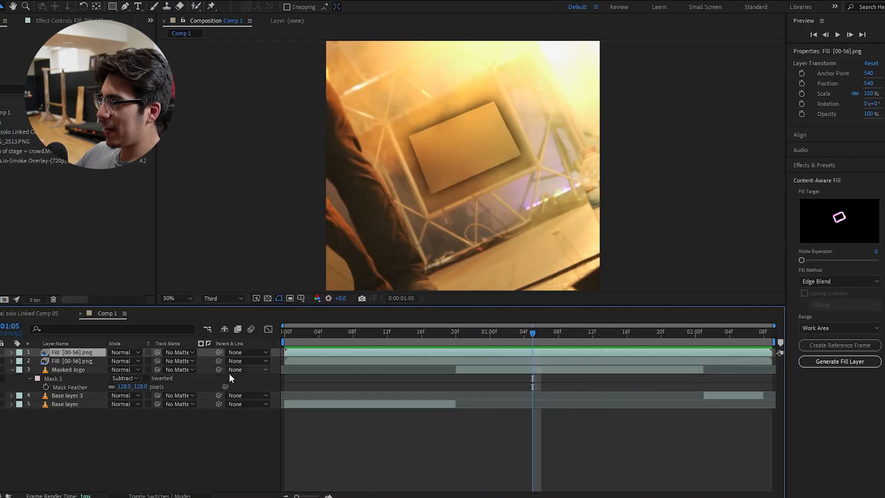
{"action": "left_click", "coordinate": [90, 371]}
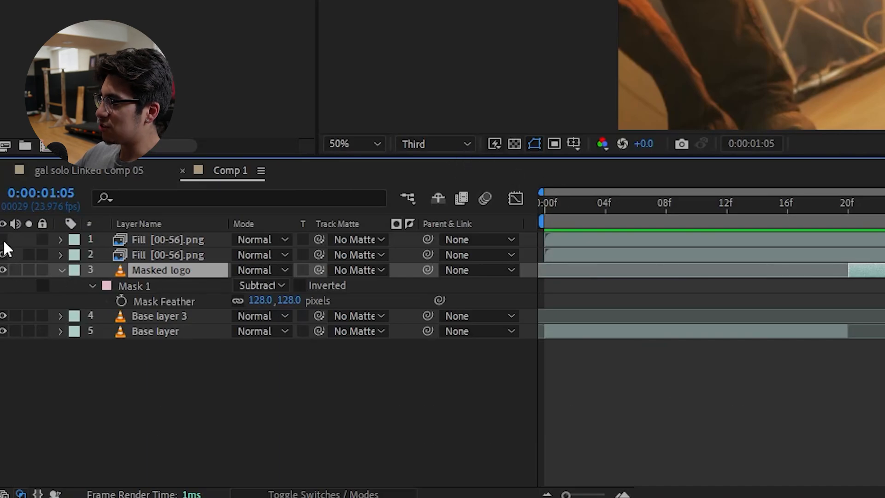
{"action": "left_click", "coordinate": [3, 254]}
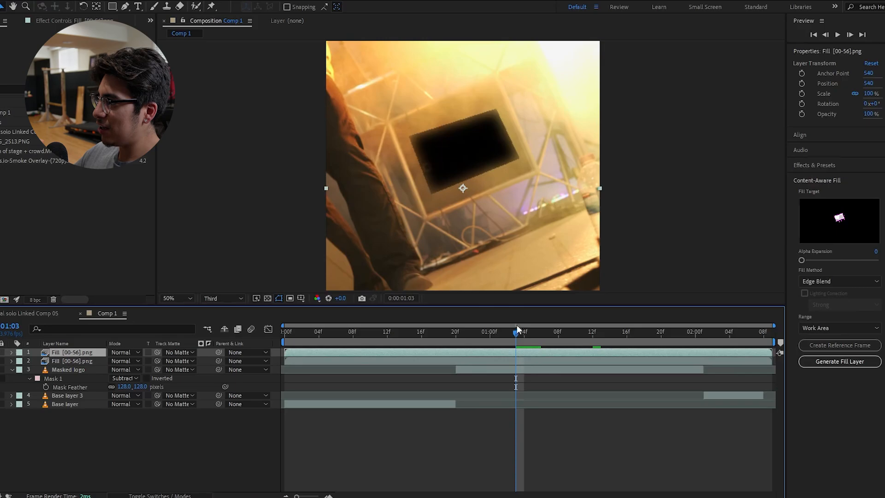
{"action": "mouse_move", "coordinate": [517, 330]}
{"action": "left_mouse_down"}
{"action": "mouse_move", "coordinate": [543, 336]}
{"action": "mouse_move", "coordinate": [517, 338]}
{"action": "left_mouse_up"}
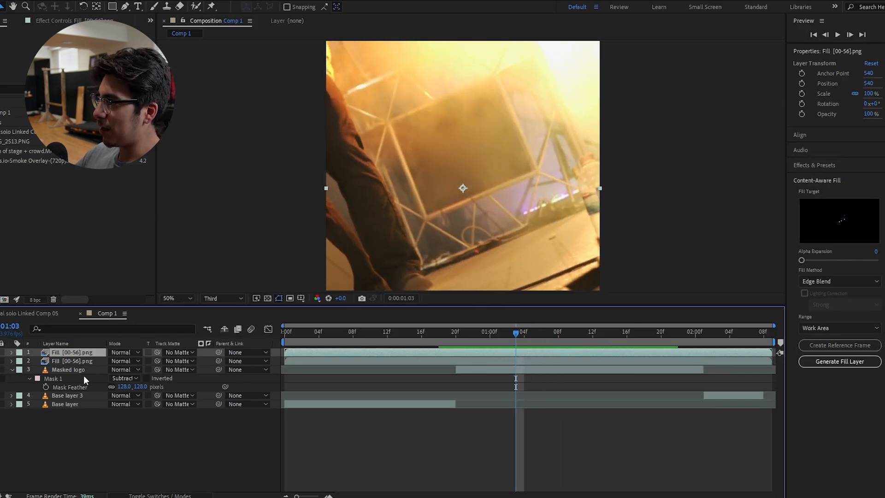
{"action": "left_click_drag", "start_coordinate": [497, 339], "coordinate": [601, 353]}
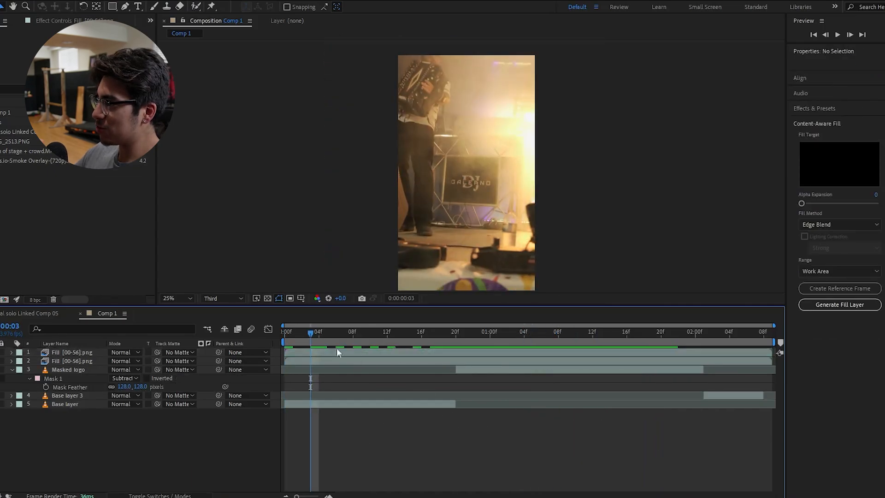
Review the logo removal on the stage panel from the start of the composition to its end and back at 0:00:00:20
{"action": "left_click", "coordinate": [295, 334]}
{"action": "left_click_drag", "start_coordinate": [295, 334], "coordinate": [749, 345]}
{"action": "left_click", "coordinate": [522, 341]}
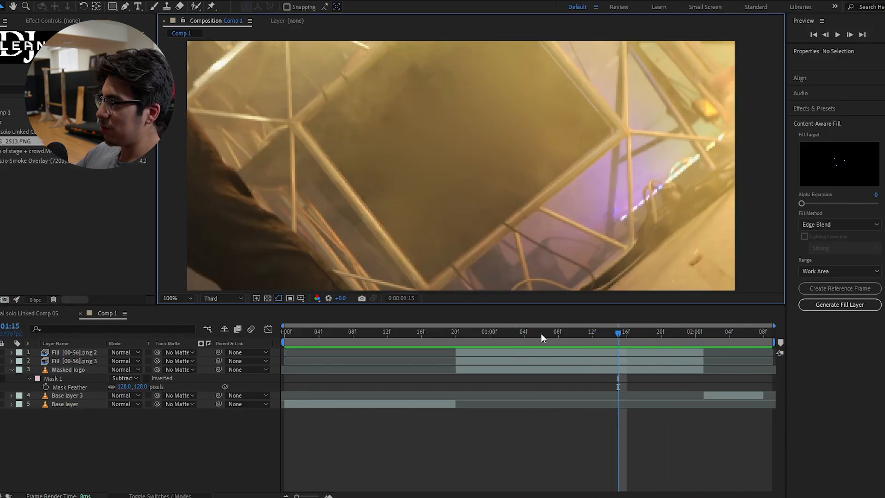
{"action": "left_click", "coordinate": [456, 341]}
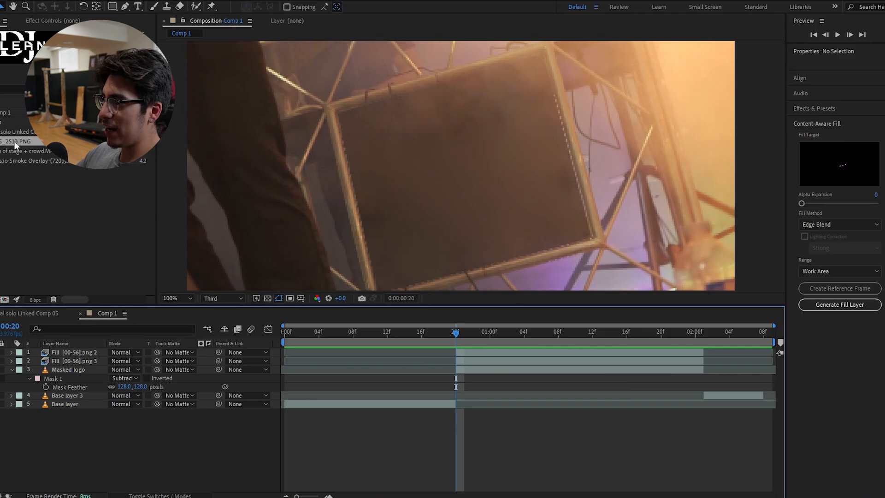
{"action": "key", "text": "space"}
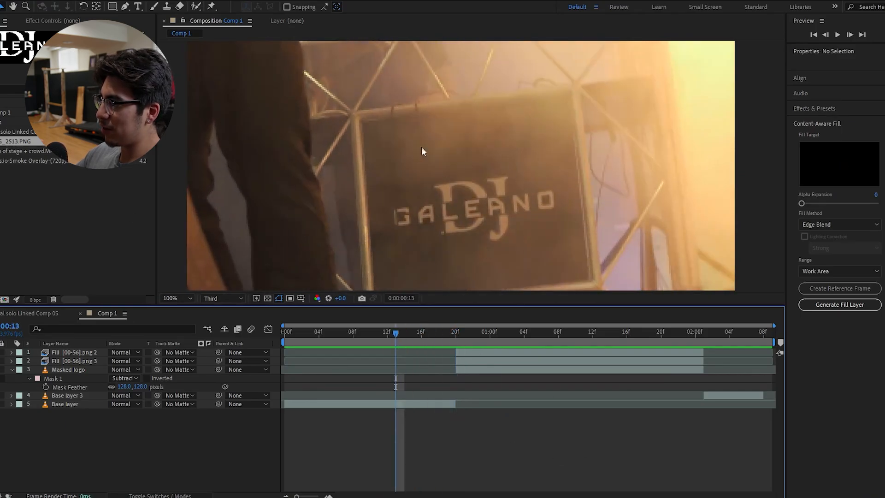
Add IMG_2513.PNG as the top layer of the composition and scale it down to 15.3%
{"action": "left_click_drag", "start_coordinate": [16, 143], "coordinate": [123, 352]}
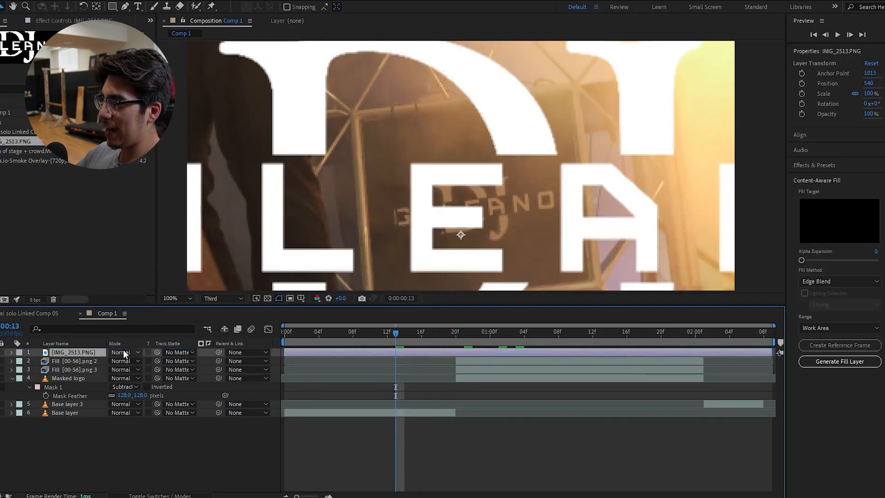
{"action": "scroll", "coordinate": [462, 223], "scroll_direction": "down", "scroll_amount": 2}
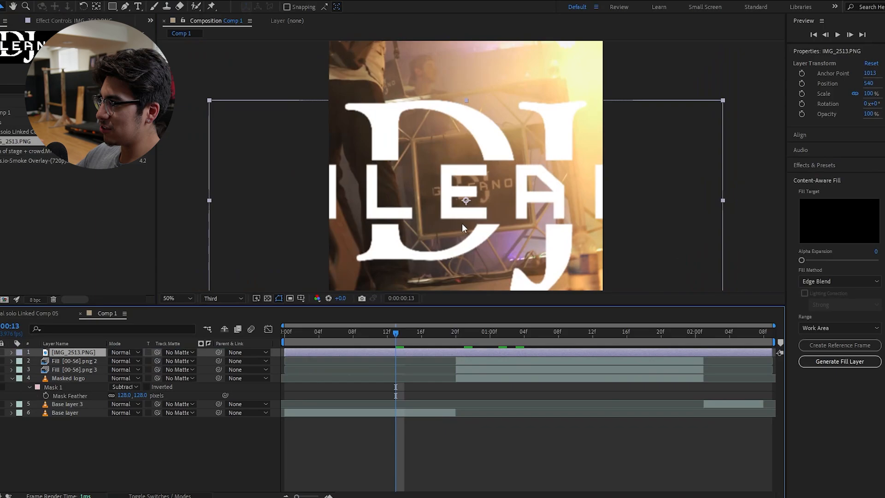
{"action": "left_click", "coordinate": [723, 100]}
{"action": "left_click", "coordinate": [718, 100]}
{"action": "left_click_drag", "start_coordinate": [718, 100], "coordinate": [440, 187]}
Move the scaled logo image over the original logo on the stage panel at 0:00:00:13
{"action": "scroll", "coordinate": [476, 186], "scroll_direction": "up", "scroll_amount": 4}
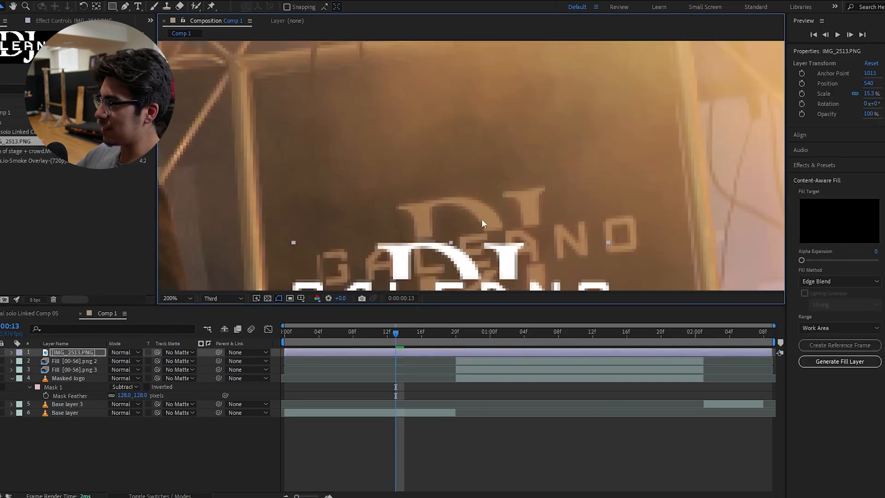
{"action": "left_click_drag", "start_coordinate": [504, 230], "coordinate": [529, 186]}
{"action": "scroll", "coordinate": [529, 187], "scroll_direction": "down", "scroll_amount": 1}
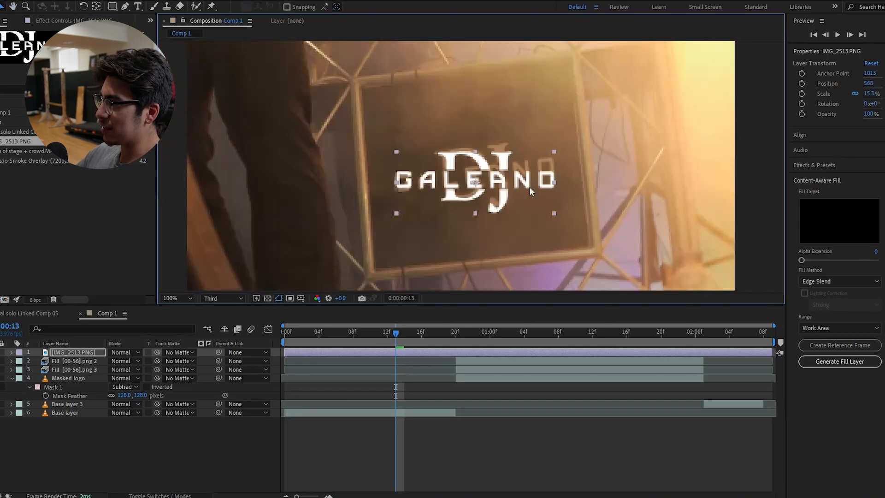
Rotate the logo image to -6° and nudge it so it lines up with the original logo at 0:00:00:13
{"action": "left_click", "coordinate": [77, 352]}
{"action": "key", "text": "r"}
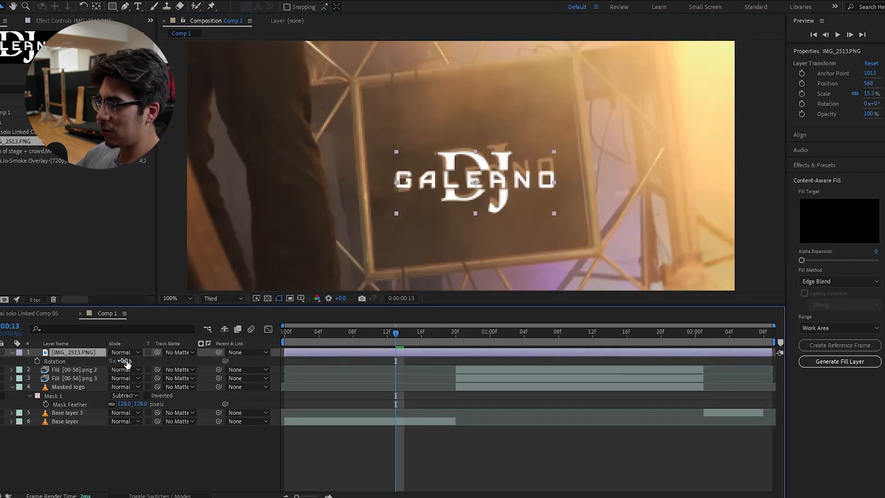
{"action": "mouse_move", "coordinate": [121, 361]}
{"action": "left_mouse_down"}
{"action": "mouse_move", "coordinate": [133, 362]}
{"action": "mouse_move", "coordinate": [126, 364]}
{"action": "left_mouse_up"}
{"action": "left_click_drag", "start_coordinate": [444, 188], "coordinate": [441, 180]}
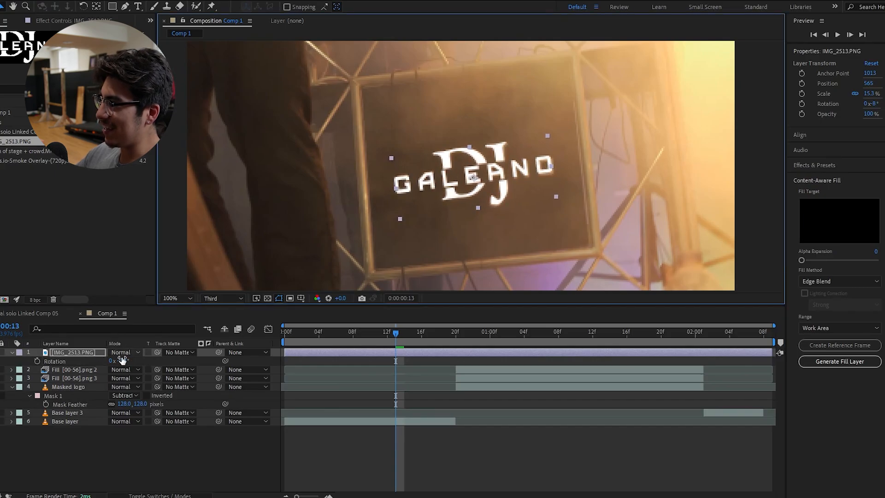
{"action": "left_click_drag", "start_coordinate": [125, 361], "coordinate": [121, 353]}
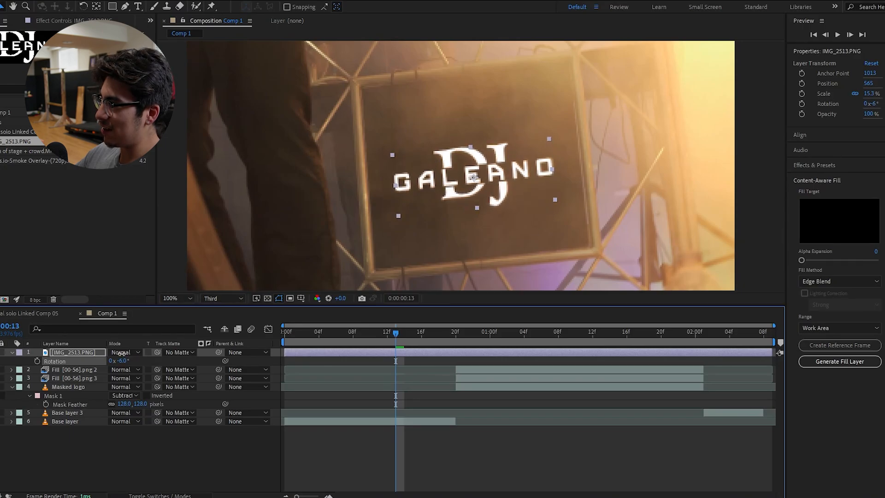
Extend the end of Base layer by one frame so the original logo shows at 0:00:00:20 for reference
{"action": "left_click", "coordinate": [453, 464]}
{"action": "left_click_drag", "start_coordinate": [421, 331], "coordinate": [455, 334]}
{"action": "left_click", "coordinate": [493, 352]}
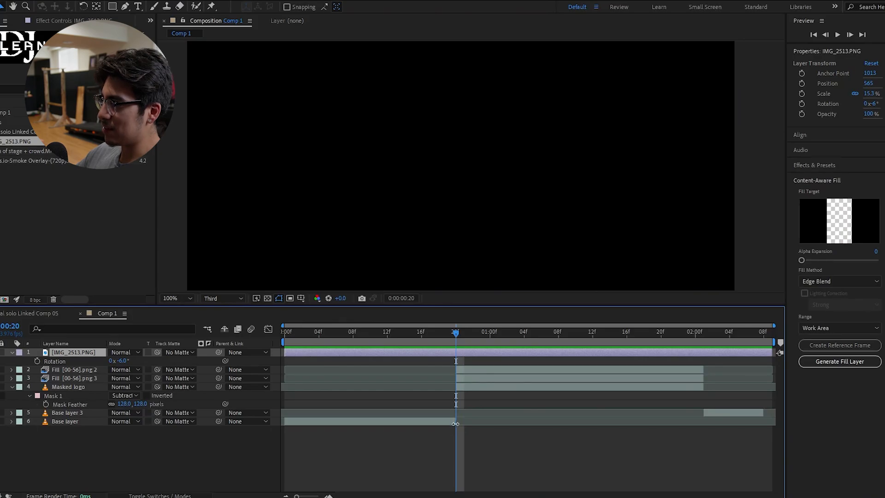
{"action": "left_click", "coordinate": [455, 424]}
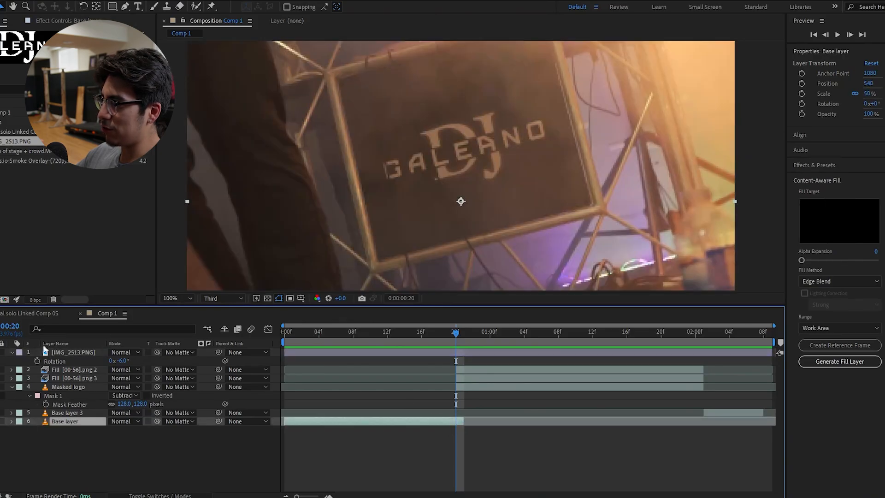
{"action": "left_click", "coordinate": [464, 180]}
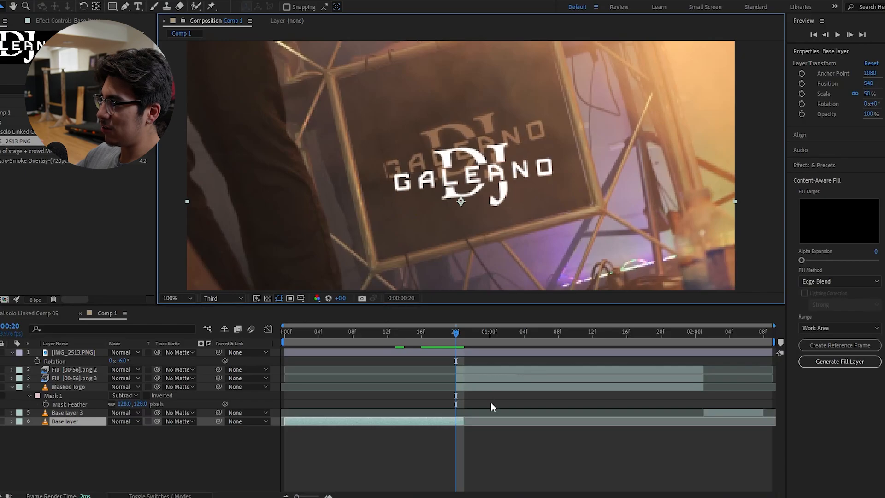
Split the IMG_2513.PNG layer at 0:00:00:20 and delete the part before it
{"action": "left_click", "coordinate": [483, 352]}
{"action": "key", "text": "ctrl+shift+d"}
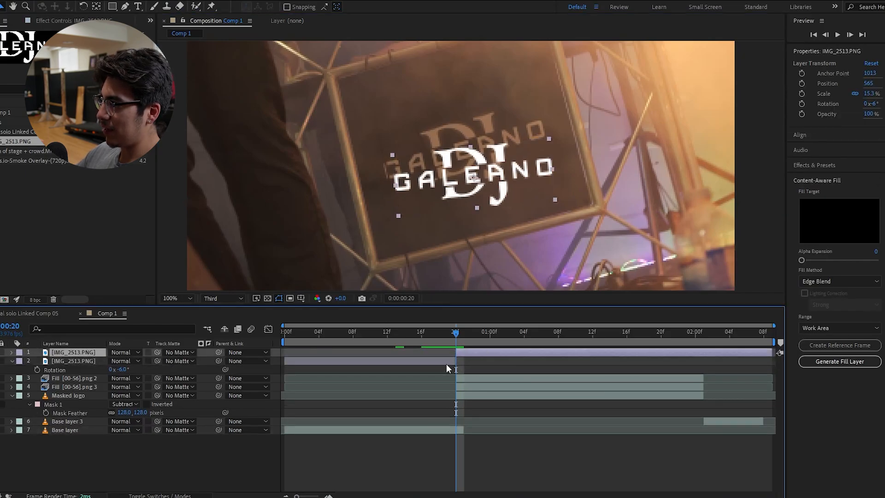
{"action": "left_click", "coordinate": [447, 362]}
{"action": "key", "text": "Delete"}
{"action": "left_click", "coordinate": [484, 354]}
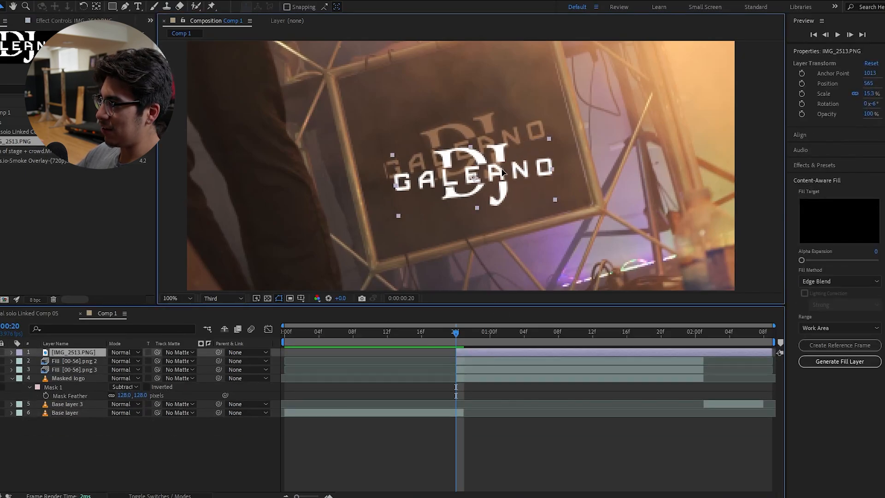
Move the logo image over the original logo at 0:00:00:20 and rotate it to -14.9° to match
{"action": "left_click_drag", "start_coordinate": [502, 172], "coordinate": [498, 155]}
{"action": "key", "text": "r"}
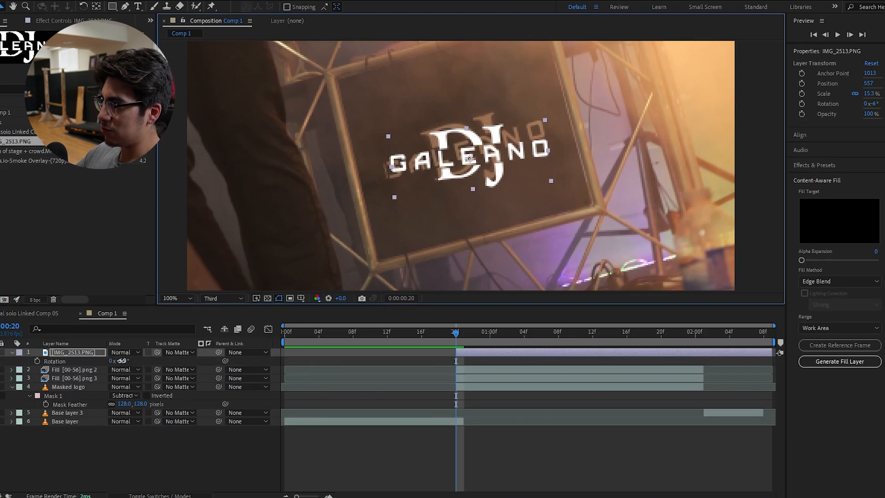
{"action": "left_click_drag", "start_coordinate": [122, 360], "coordinate": [118, 361]}
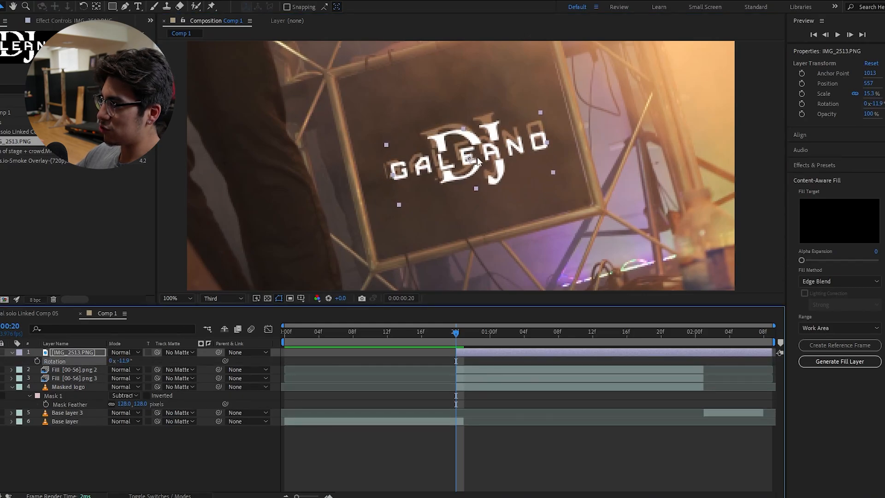
{"action": "left_click_drag", "start_coordinate": [477, 161], "coordinate": [473, 157]}
{"action": "left_click_drag", "start_coordinate": [123, 361], "coordinate": [92, 364]}
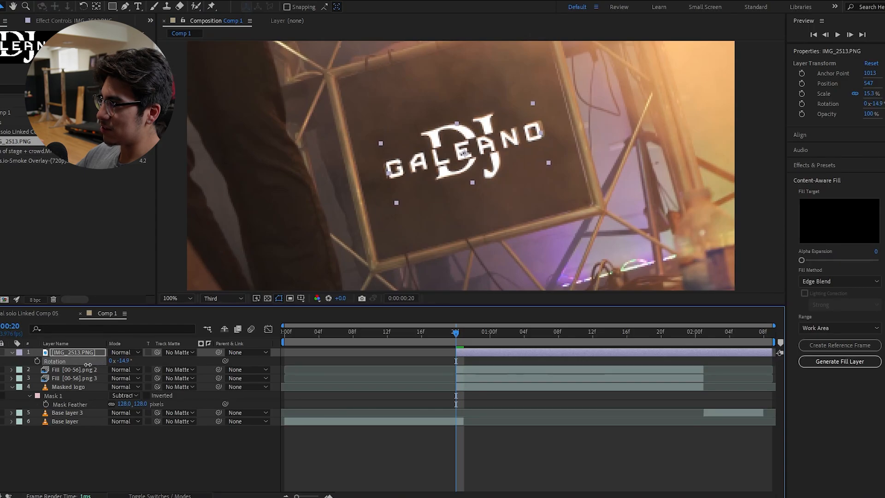
{"action": "left_click", "coordinate": [447, 352]}
{"action": "left_click_drag", "start_coordinate": [454, 333], "coordinate": [460, 360]}
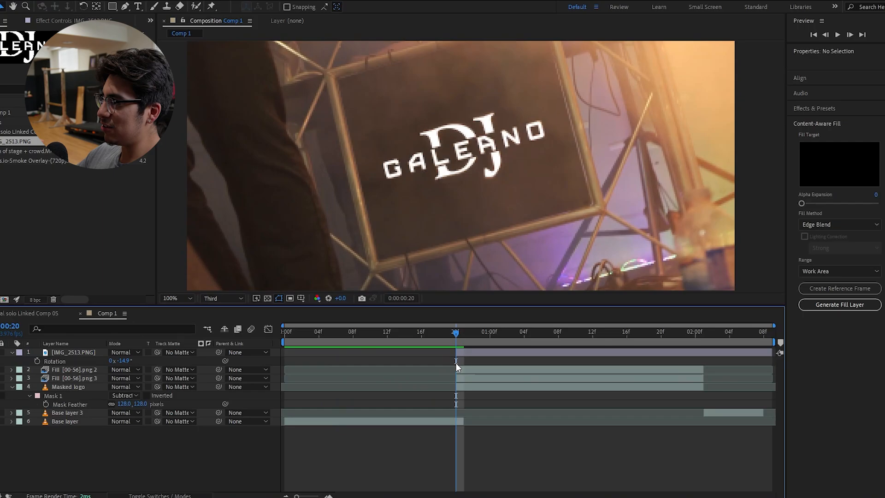
Trim Base layer back to end at 0:00:00:20 and turn on the Masked logo, Base layer 3 and both fill layers
{"action": "left_click_drag", "start_coordinate": [463, 424], "coordinate": [455, 423]}
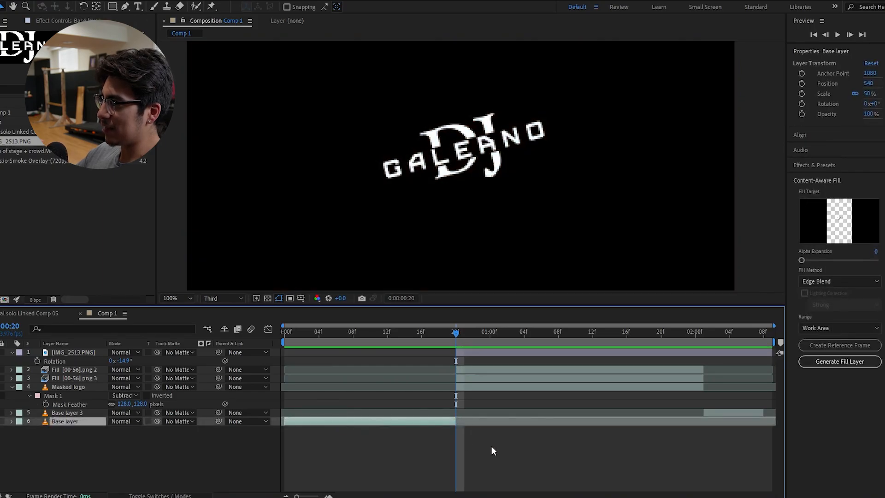
{"action": "left_click", "coordinate": [1, 386]}
{"action": "left_click", "coordinate": [1, 412]}
{"action": "left_click", "coordinate": [1, 378]}
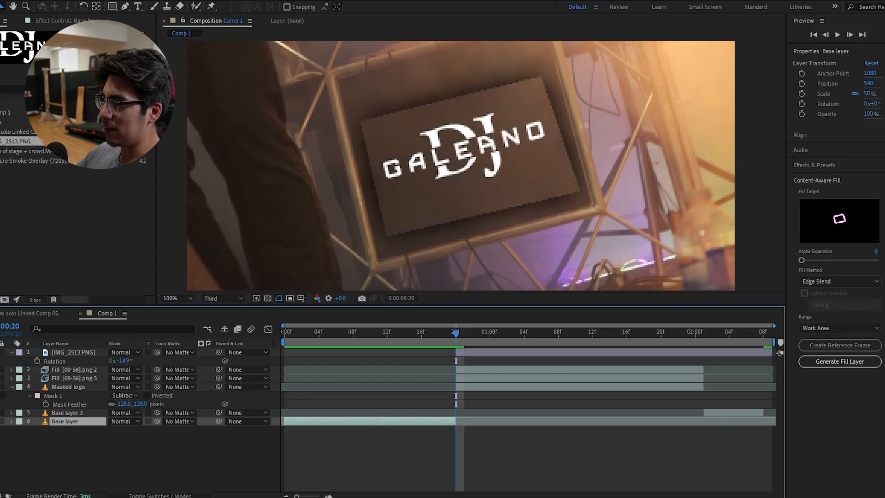
{"action": "left_click", "coordinate": [1, 369]}
{"action": "left_click_drag", "start_coordinate": [458, 334], "coordinate": [454, 356]}
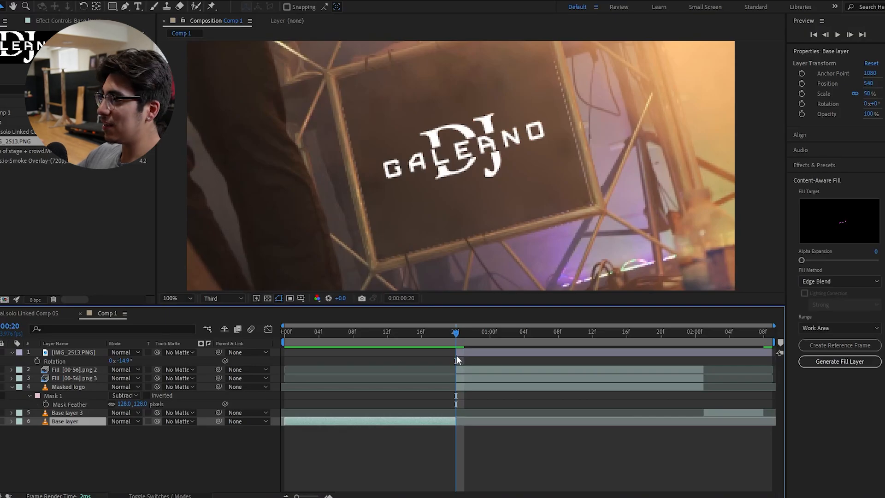
{"action": "left_click_drag", "start_coordinate": [457, 355], "coordinate": [588, 357]}
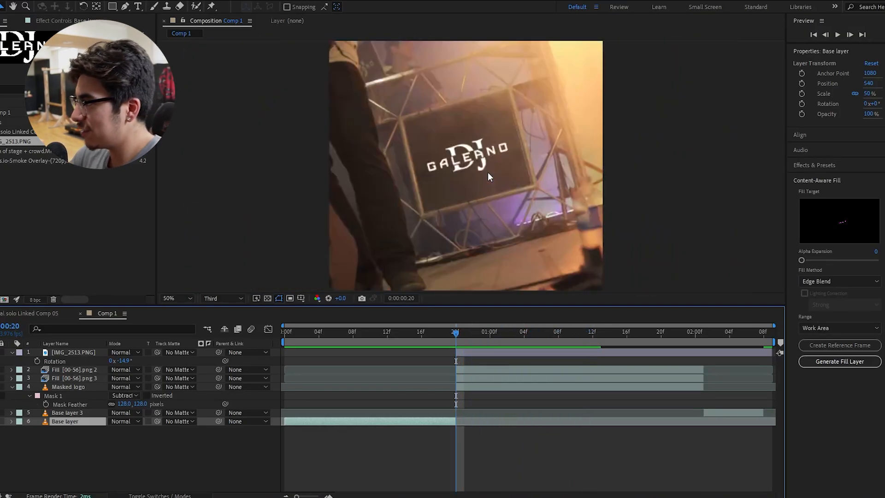
Add a Rotation keyframe to IMG_2513.PNG at 0:00:00:20 and make it a 3D layer
{"action": "left_click_drag", "start_coordinate": [476, 177], "coordinate": [477, 162]}
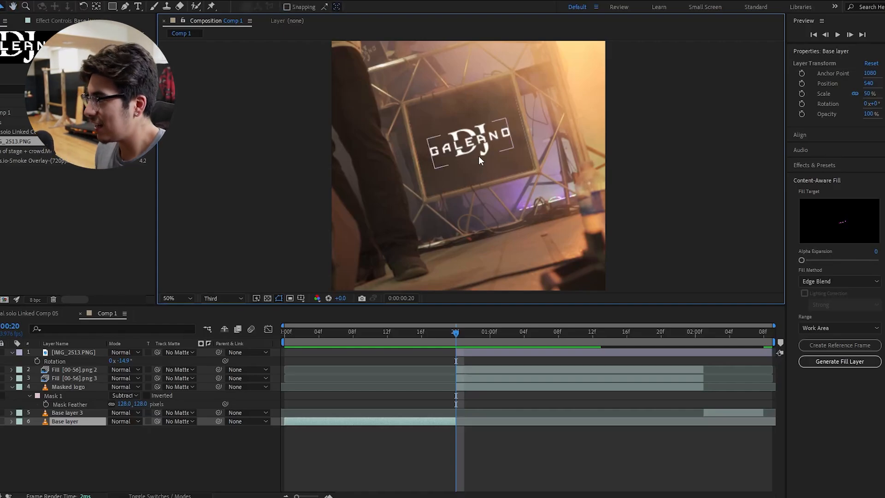
{"action": "scroll", "coordinate": [477, 155], "scroll_direction": "up", "scroll_amount": 2}
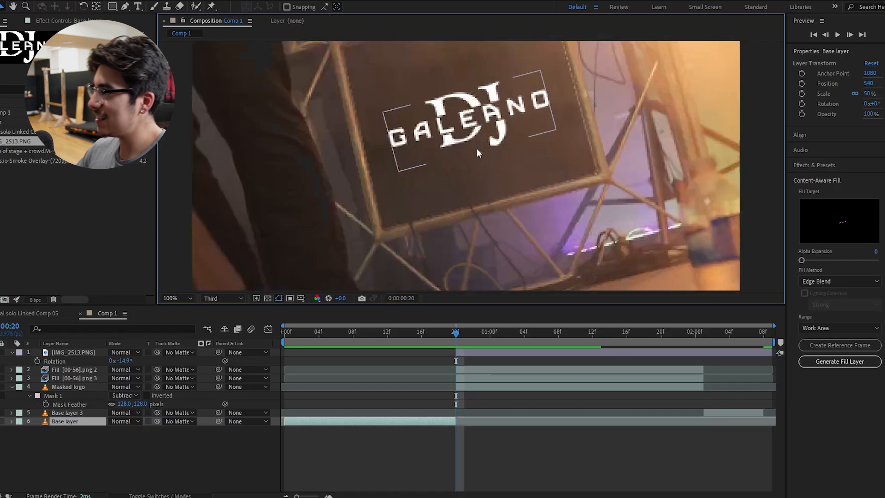
{"action": "left_click", "coordinate": [477, 150]}
{"action": "scroll", "coordinate": [479, 157], "scroll_direction": "down", "scroll_amount": 2}
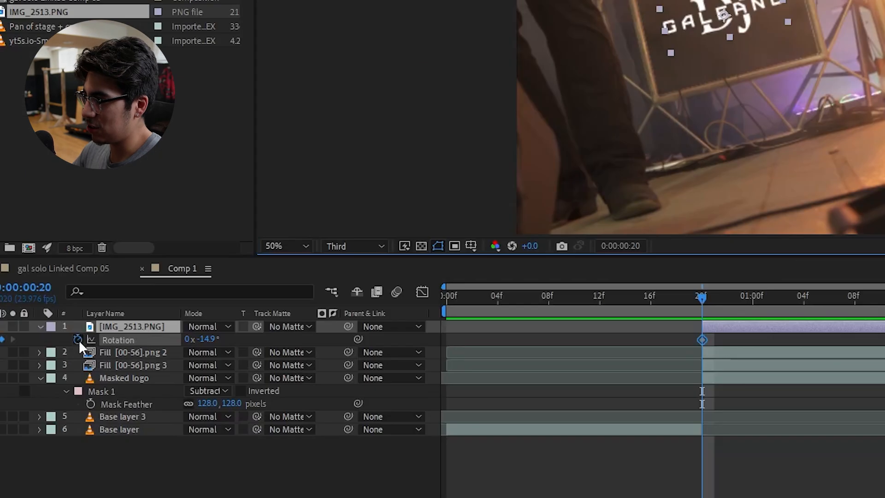
{"action": "left_click", "coordinate": [37, 360]}
{"action": "left_click", "coordinate": [274, 279]}
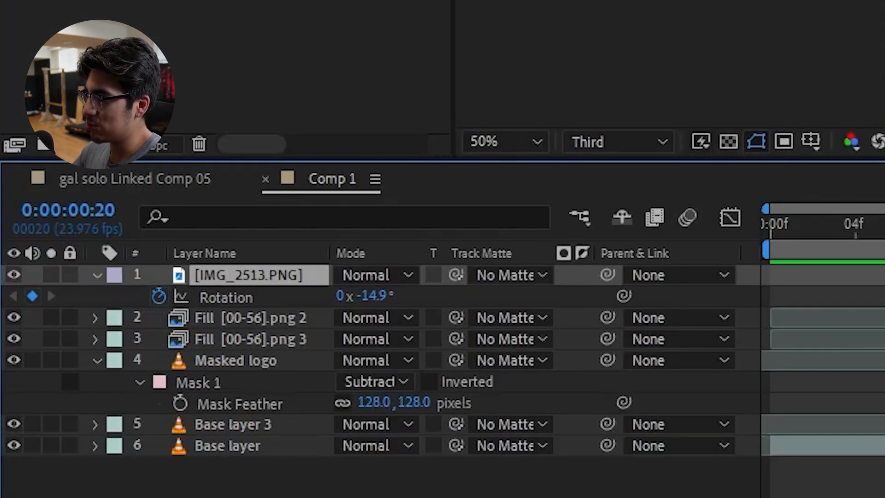
{"action": "key", "text": "F4"}
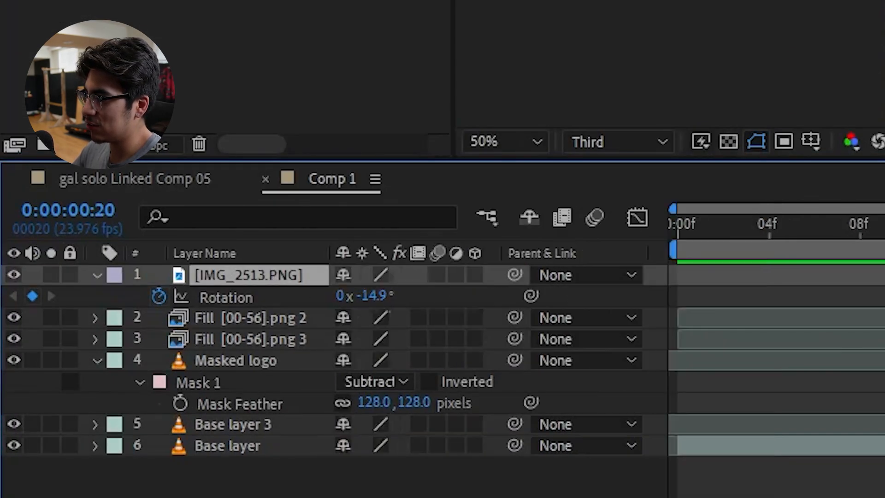
{"action": "left_click", "coordinate": [474, 275]}
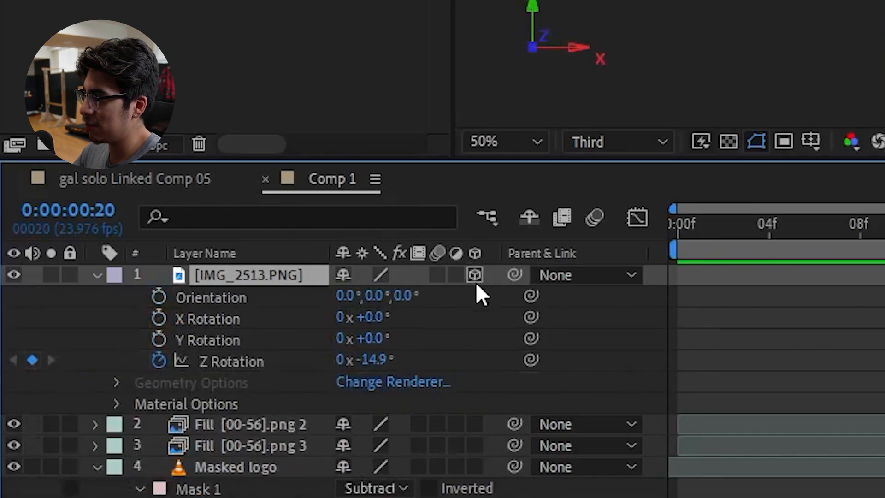
Add X Rotation, Y Rotation, Orientation, Position and Scale keyframes to IMG_2513.PNG at 0:00:00:20, and reveal all its keyframed properties
{"action": "left_click", "coordinate": [159, 336]}
{"action": "left_click", "coordinate": [161, 318]}
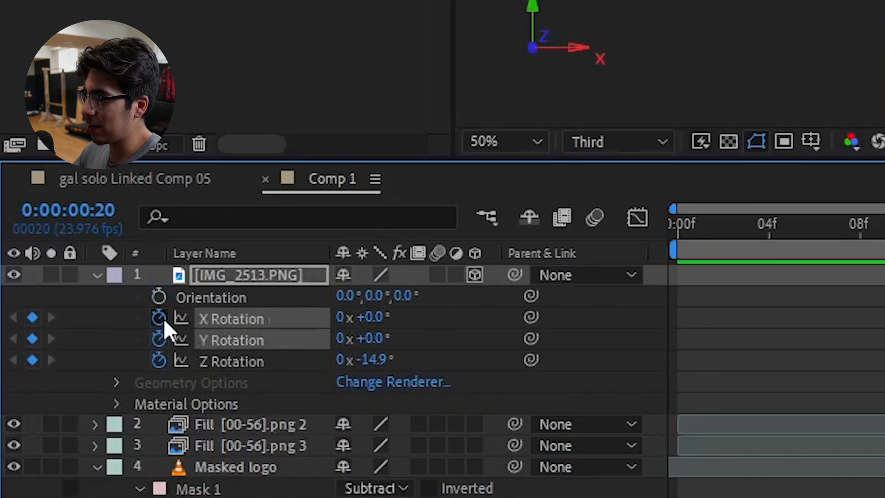
{"action": "left_click", "coordinate": [162, 294]}
{"action": "key", "text": "p"}
{"action": "left_click", "coordinate": [159, 296]}
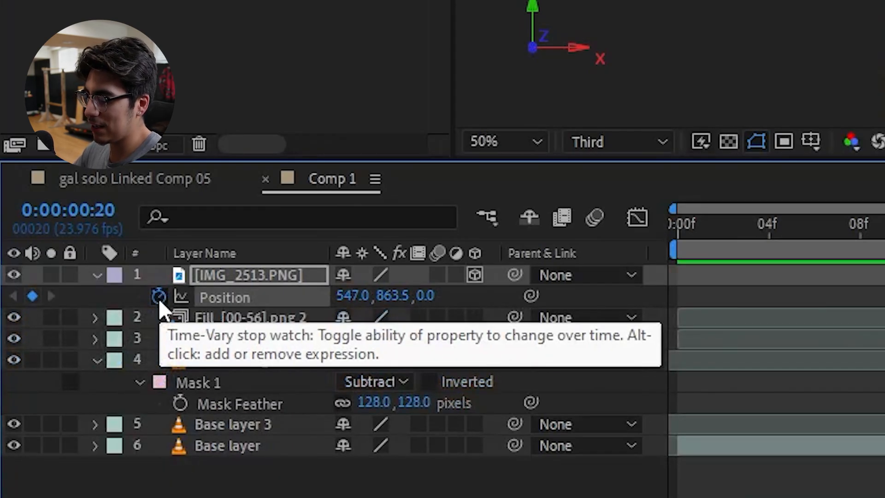
{"action": "key", "text": "s"}
{"action": "left_click", "coordinate": [159, 297]}
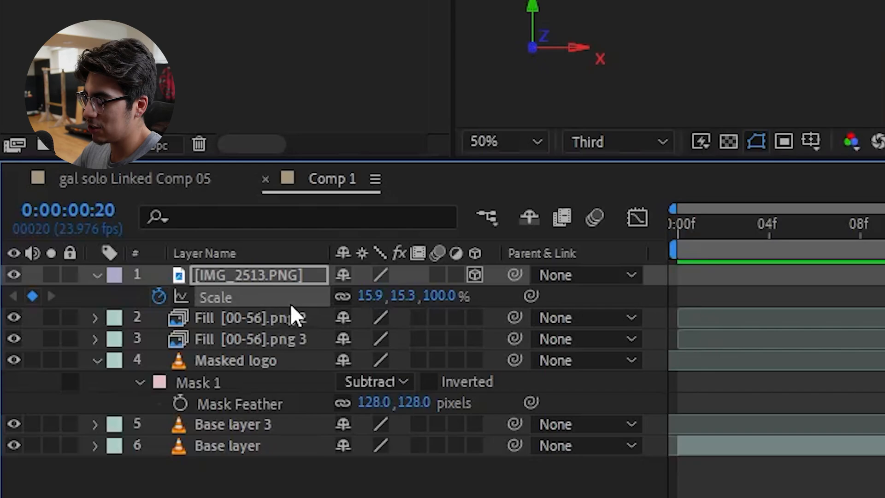
{"action": "key", "text": "u"}
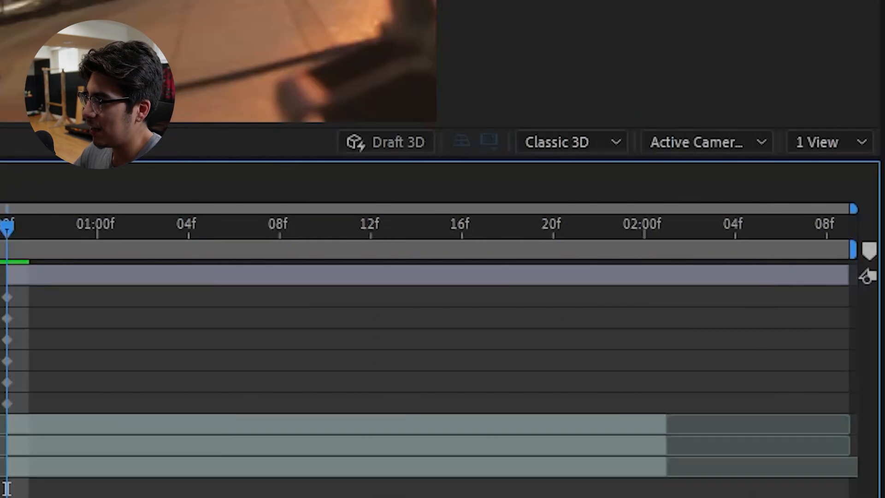
At 0:00:02:01, move the logo image to 565.0, 755.5 over the original logo and rotate its Z orientation to 322.5°
{"action": "left_click_drag", "start_coordinate": [28, 226], "coordinate": [659, 236]}
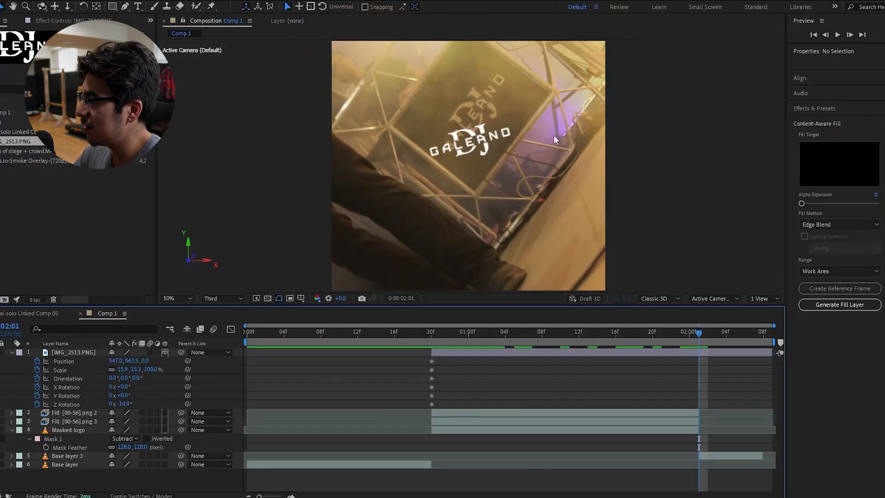
{"action": "left_click_drag", "start_coordinate": [521, 119], "coordinate": [503, 169]}
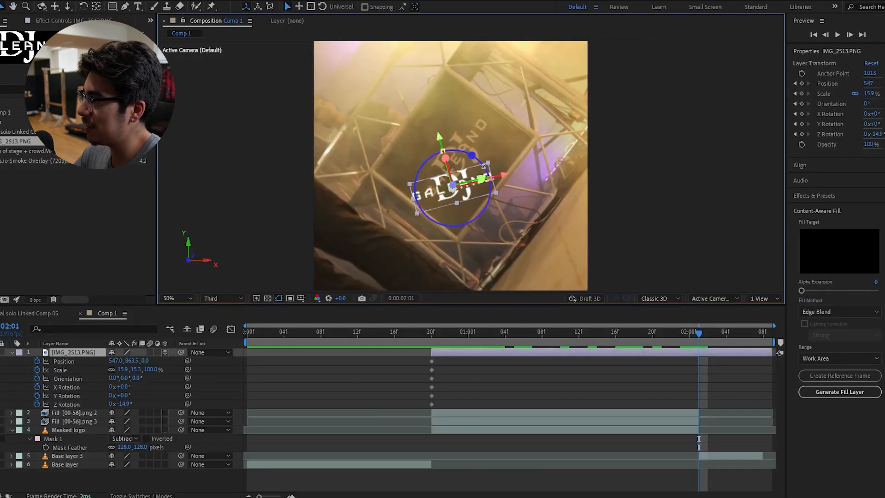
{"action": "left_click_drag", "start_coordinate": [483, 165], "coordinate": [479, 125]}
{"action": "scroll", "coordinate": [479, 125], "scroll_direction": "up", "scroll_amount": 1}
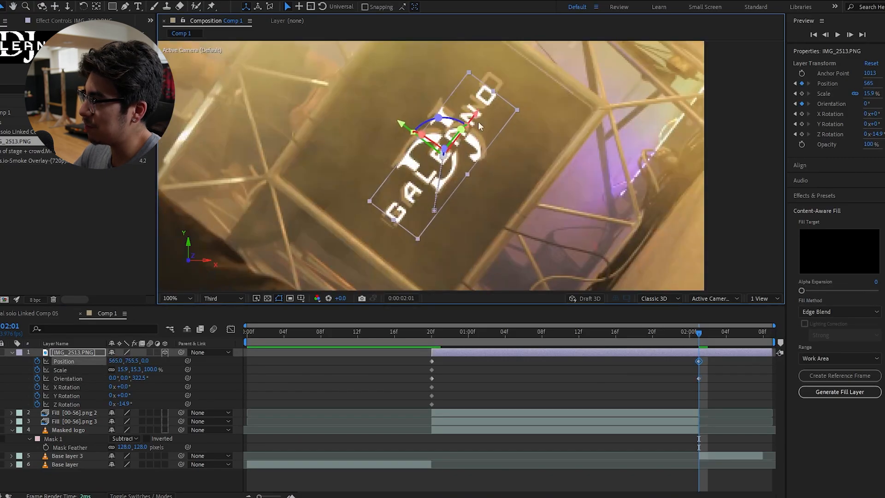
At 0:00:01:10, enlarge the logo image's Scale to 39.8, 40.5, 236.6%
{"action": "left_click_drag", "start_coordinate": [698, 332], "coordinate": [557, 352]}
{"action": "scroll", "coordinate": [505, 179], "scroll_direction": "down", "scroll_amount": 4}
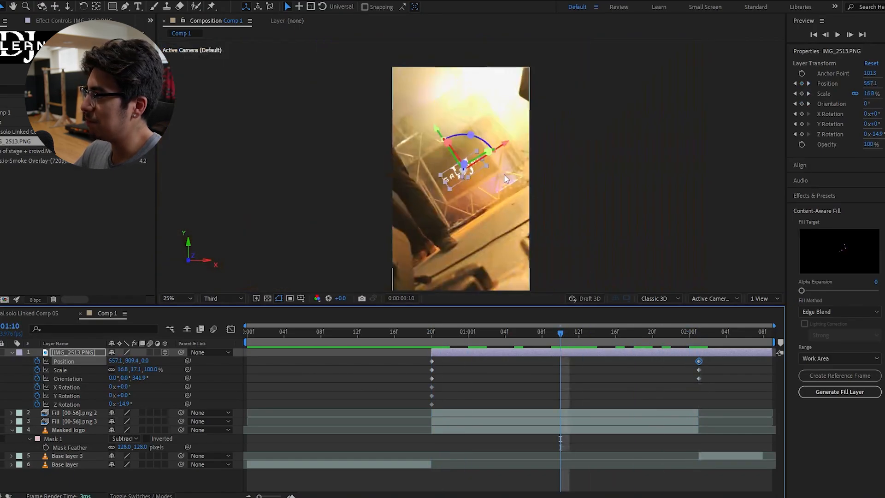
{"action": "middle_click", "coordinate": [492, 196]}
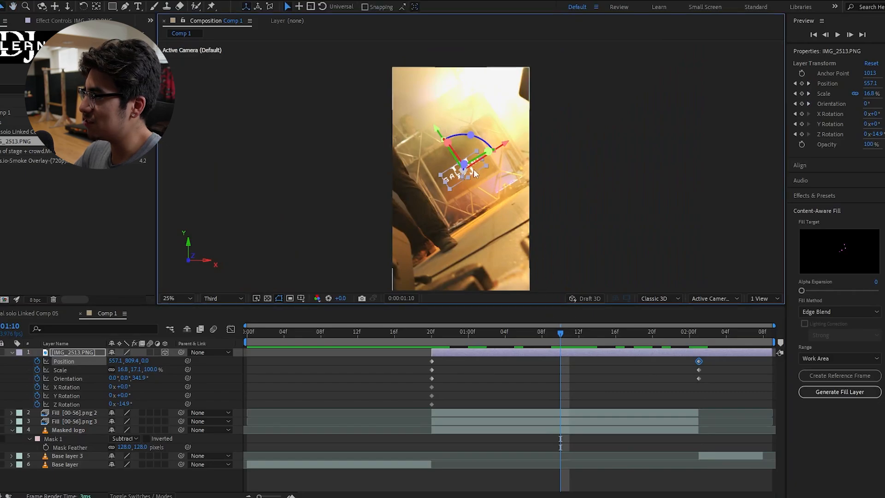
{"action": "scroll", "coordinate": [474, 170], "scroll_direction": "up", "scroll_amount": 2}
{"action": "scroll", "coordinate": [474, 169], "scroll_direction": "down", "scroll_amount": 2}
{"action": "mouse_move", "coordinate": [552, 339]}
{"action": "left_mouse_down"}
{"action": "mouse_move", "coordinate": [569, 337]}
{"action": "mouse_move", "coordinate": [561, 339]}
{"action": "left_mouse_up"}
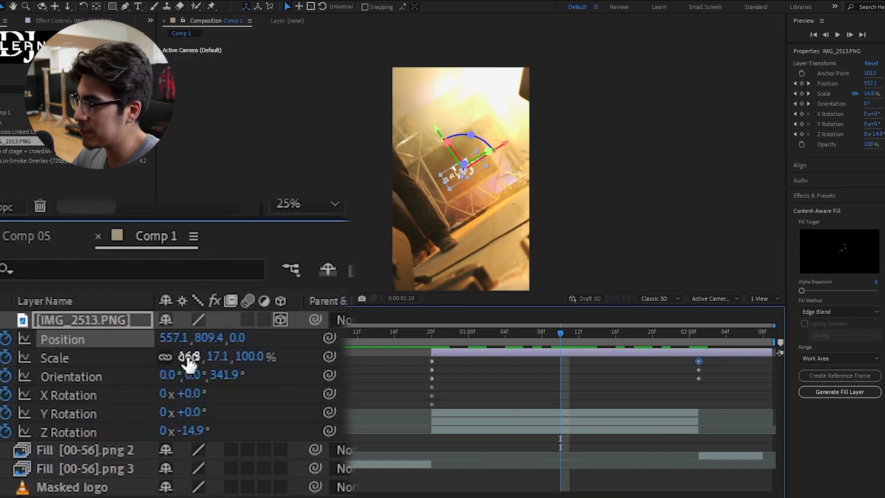
{"action": "left_click_drag", "start_coordinate": [121, 370], "coordinate": [156, 369]}
{"action": "left_click_drag", "start_coordinate": [259, 357], "coordinate": [214, 359]}
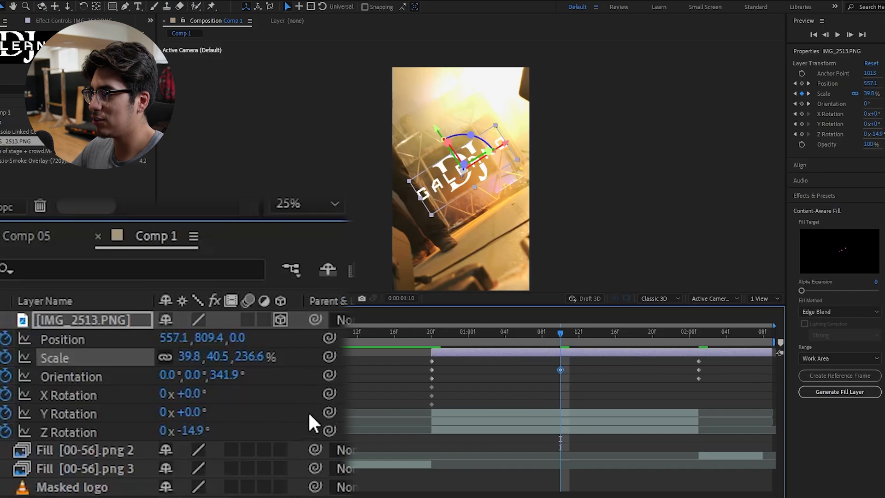
Set the logo image's Z Rotation to 16.5° at 0:00:01:10 and try tilting it around its X axis
{"action": "left_click_drag", "start_coordinate": [195, 399], "coordinate": [220, 422]}
{"action": "left_click_drag", "start_coordinate": [564, 336], "coordinate": [560, 357]}
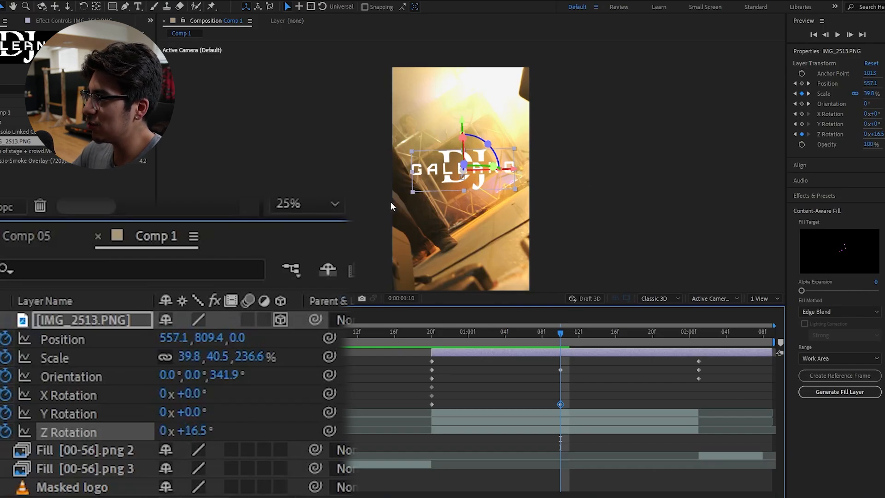
{"action": "left_click_drag", "start_coordinate": [194, 409], "coordinate": [396, 397]}
{"action": "key", "text": "ctrl+z"}
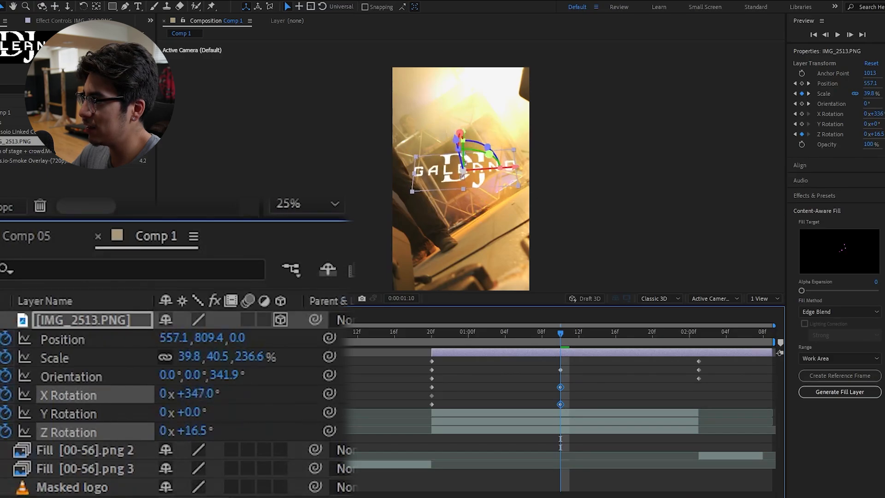
Set the logo image's X Rotation to 1x+11.0° at 0:00:01:10
{"action": "left_click", "coordinate": [320, 396]}
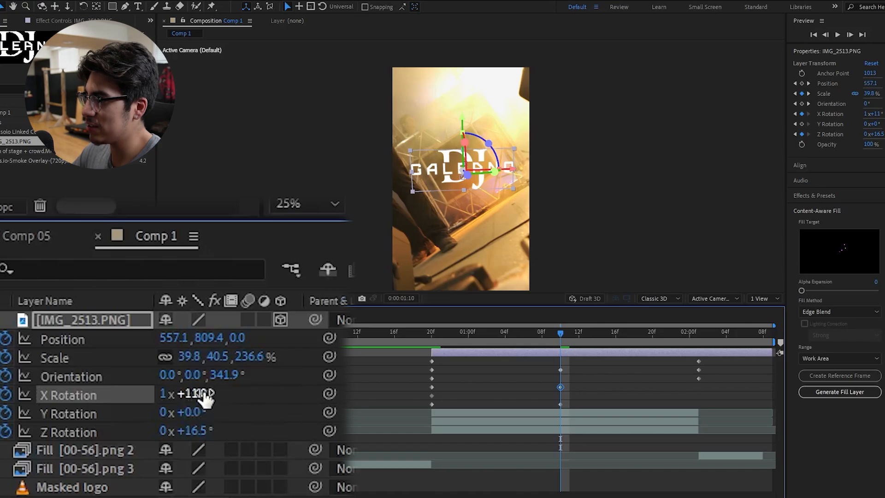
{"action": "left_click_drag", "start_coordinate": [560, 333], "coordinate": [695, 341]}
{"action": "left_click", "coordinate": [606, 396]}
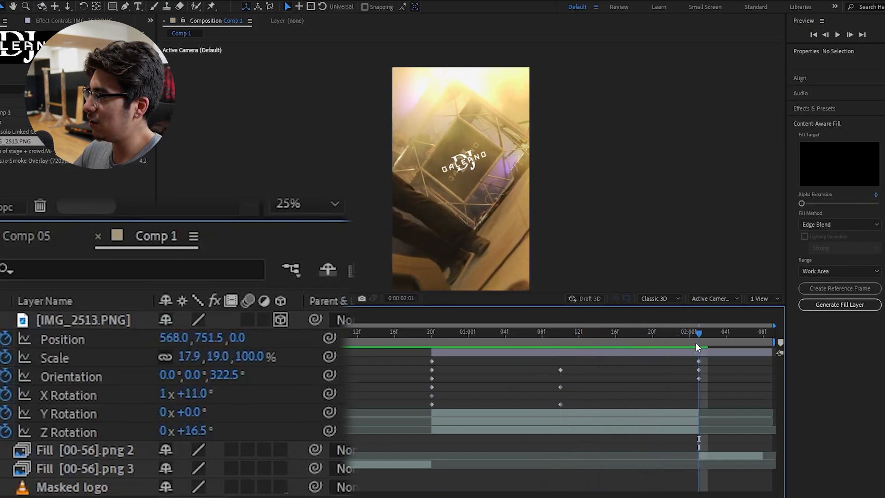
Add X, Y and Z Rotation keyframes to the logo image at 0:00:02:01
{"action": "scroll", "coordinate": [462, 160], "scroll_direction": "up", "scroll_amount": 4}
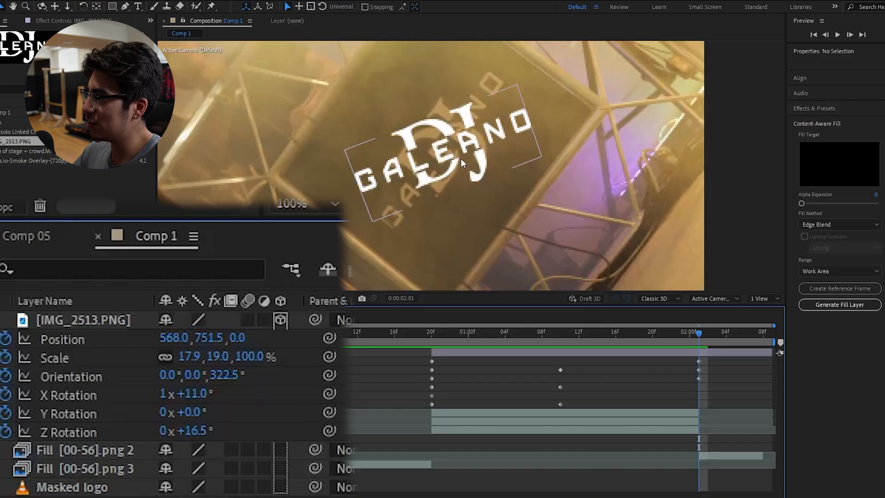
{"action": "scroll", "coordinate": [461, 160], "scroll_direction": "down", "scroll_amount": 2}
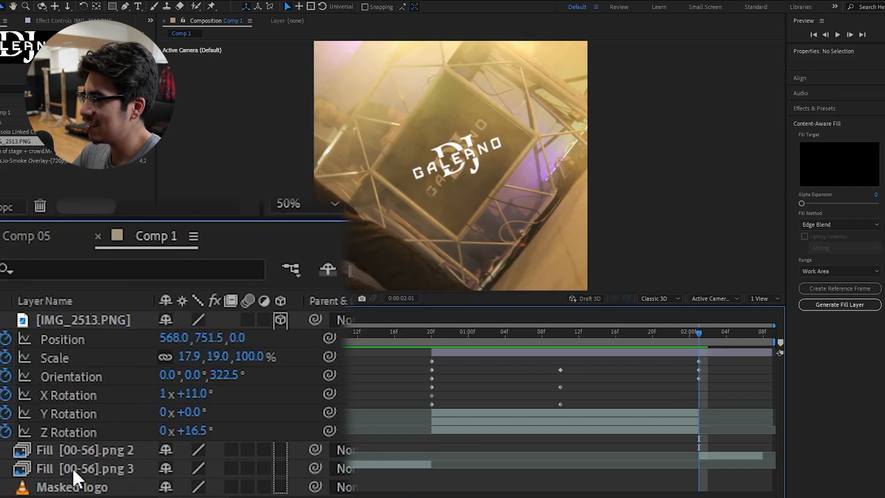
{"action": "left_click", "coordinate": [2, 432]}
{"action": "left_click", "coordinate": [1, 413]}
{"action": "left_click", "coordinate": [2, 394]}
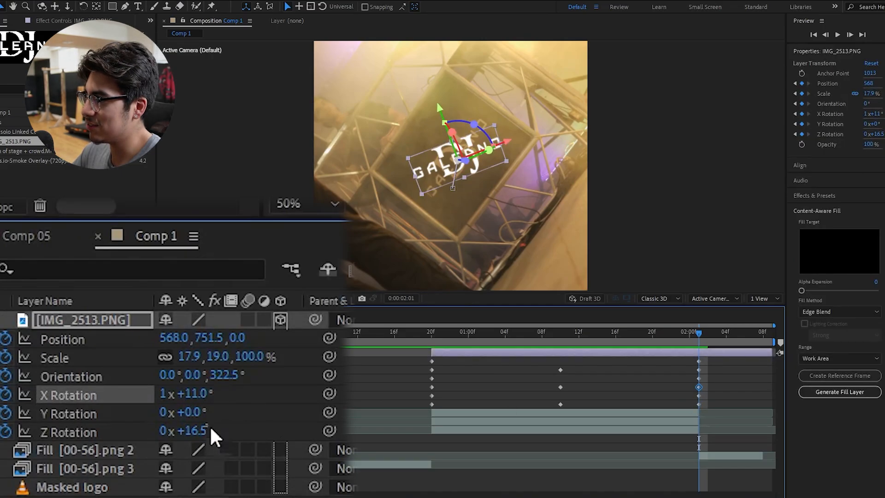
Set the logo image's Z Rotation to 0x+343.6° at 0:00:02:01 to align it with the original logo
{"action": "left_click_drag", "start_coordinate": [197, 396], "coordinate": [64, 435]}
{"action": "key", "text": "ctrl+z"}
{"action": "key", "text": "ctrl+z"}
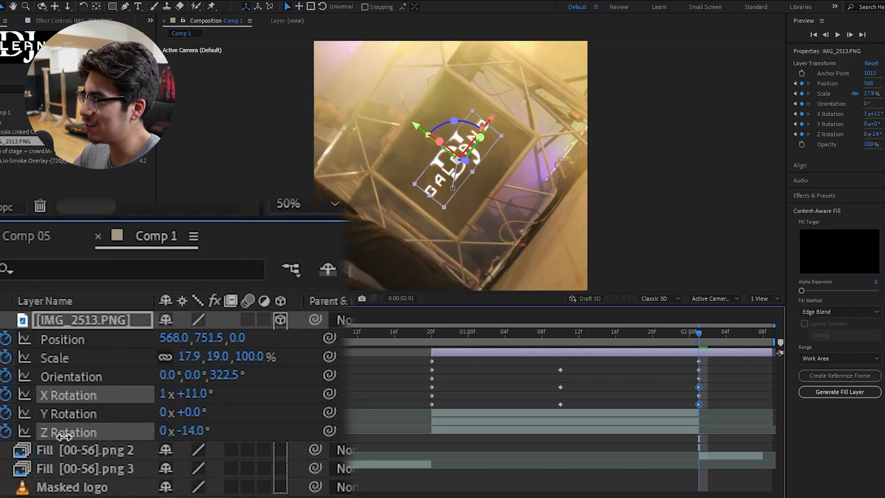
{"action": "left_click", "coordinate": [604, 370]}
{"action": "left_click_drag", "start_coordinate": [605, 341], "coordinate": [696, 353]}
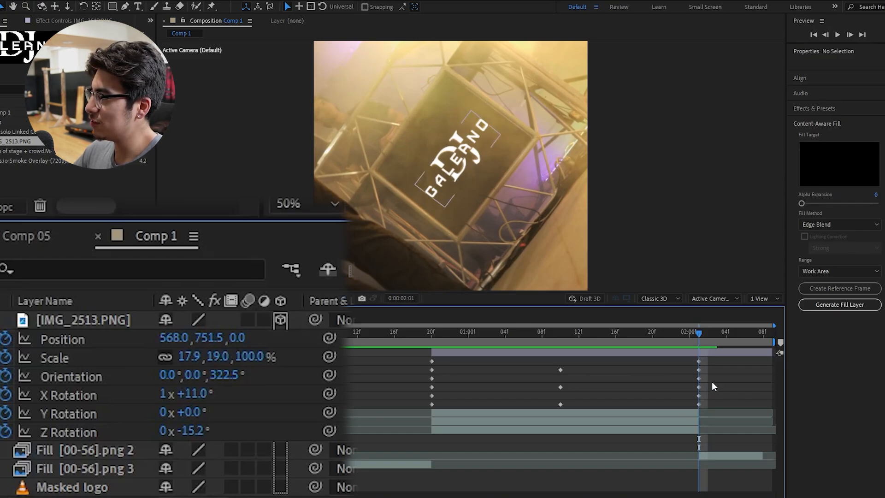
{"action": "left_click", "coordinate": [699, 404]}
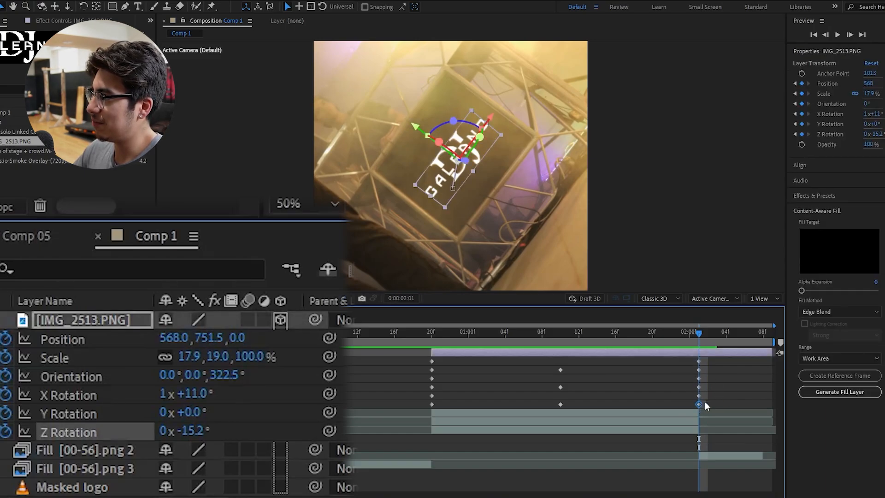
{"action": "mouse_move", "coordinate": [199, 433]}
{"action": "left_mouse_down"}
{"action": "mouse_move", "coordinate": [308, 433]}
{"action": "mouse_move", "coordinate": [193, 433]}
{"action": "left_mouse_up"}
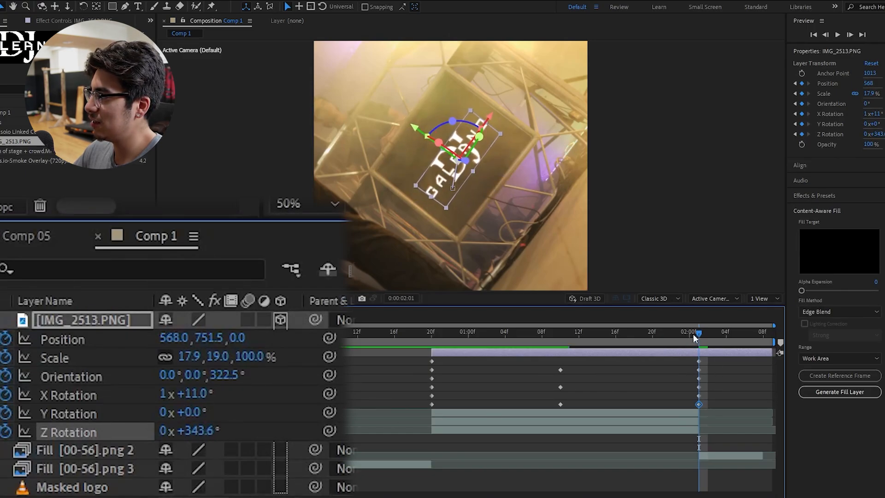
Split the logo image layer at 0:00:02:01 and delete the part after the split
{"action": "left_click_drag", "start_coordinate": [693, 334], "coordinate": [569, 364]}
{"action": "scroll", "coordinate": [505, 222], "scroll_direction": "down", "scroll_amount": 2}
{"action": "left_click", "coordinate": [635, 385]}
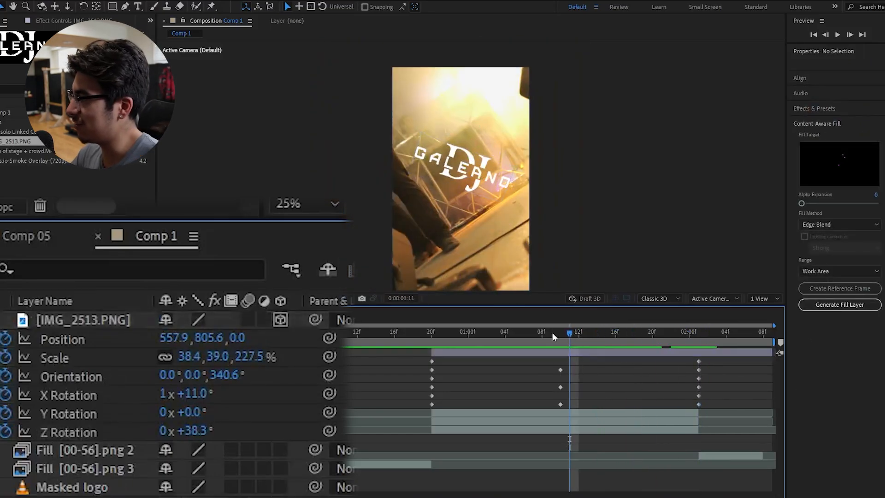
{"action": "left_click_drag", "start_coordinate": [552, 333], "coordinate": [700, 342]}
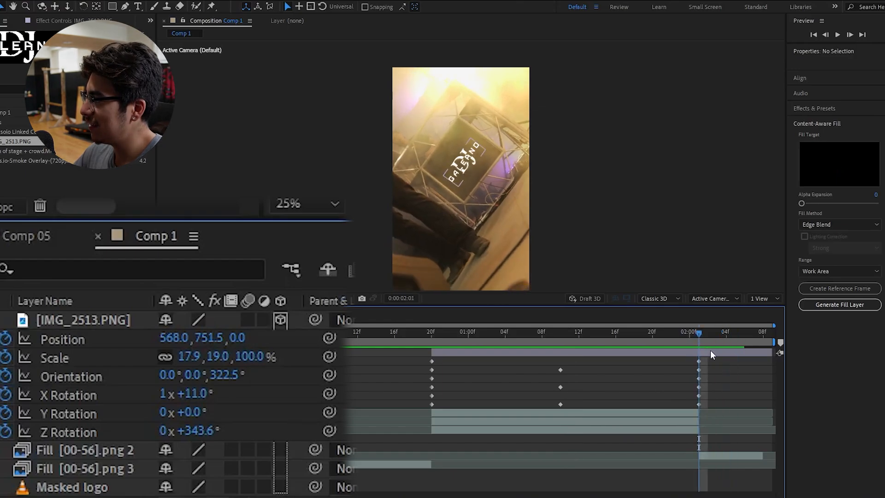
{"action": "key", "text": "ctrl+shift+d"}
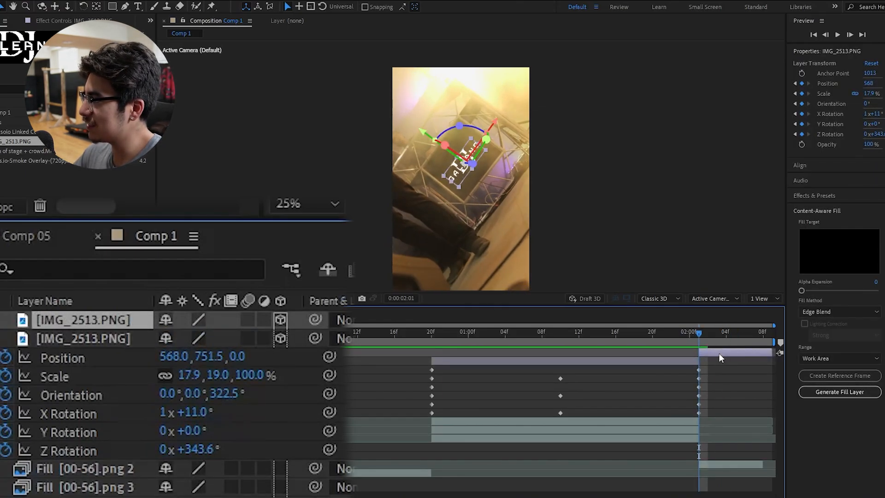
{"action": "key", "text": "Delete"}
Play back the composition to check how the logo image moves between its keyframes
{"action": "left_click_drag", "start_coordinate": [695, 337], "coordinate": [624, 365]}
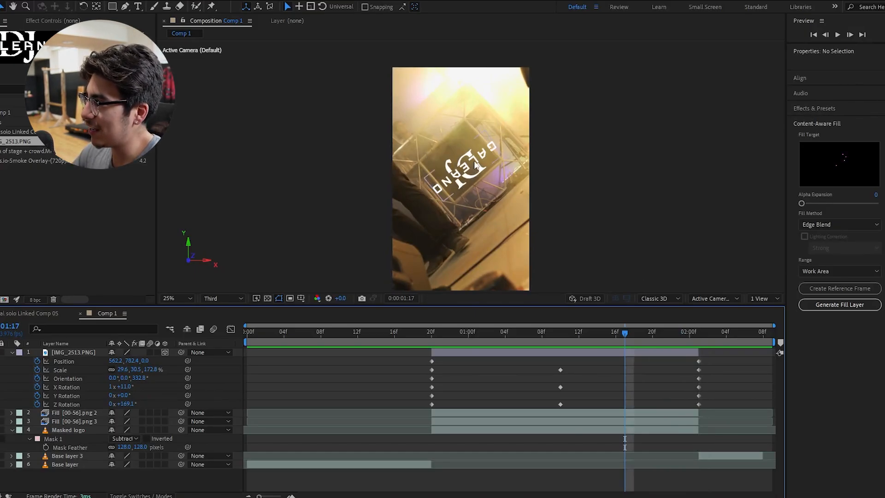
{"action": "left_click_drag", "start_coordinate": [574, 339], "coordinate": [438, 338]}
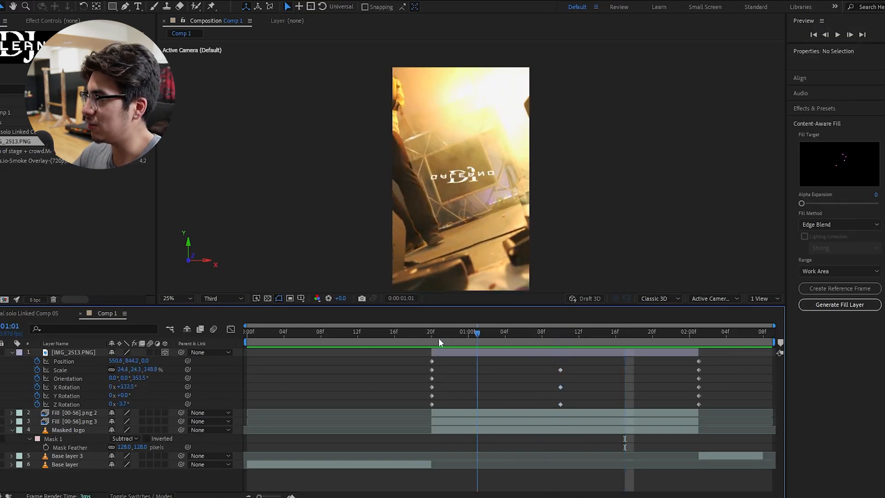
{"action": "left_click_drag", "start_coordinate": [438, 338], "coordinate": [413, 338]}
{"action": "key", "text": "space"}
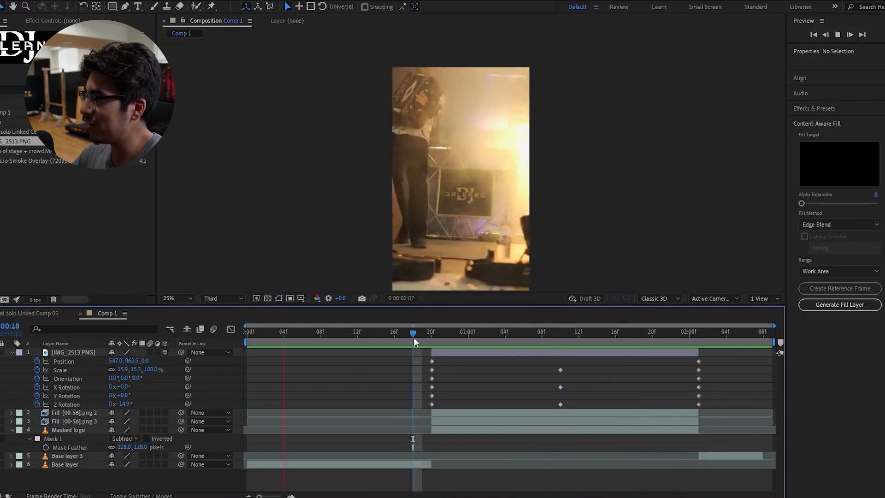
{"action": "left_click", "coordinate": [427, 336]}
{"action": "key", "text": "space"}
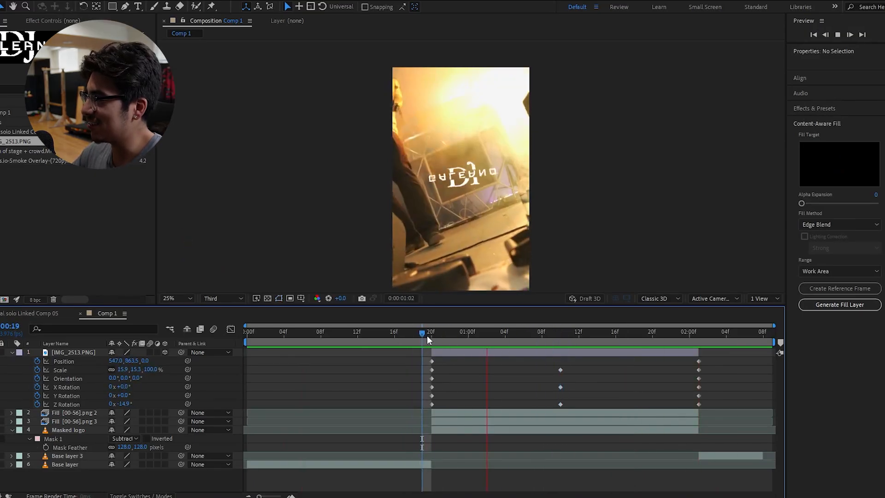
{"action": "key", "text": "space"}
Apply Easy Ease Out to all the logo image's keyframes at 0:00:00:20
{"action": "left_click_drag", "start_coordinate": [405, 356], "coordinate": [474, 406]}
{"action": "right_click", "coordinate": [433, 386]}
{"action": "mouse_move", "coordinate": [481, 381]}
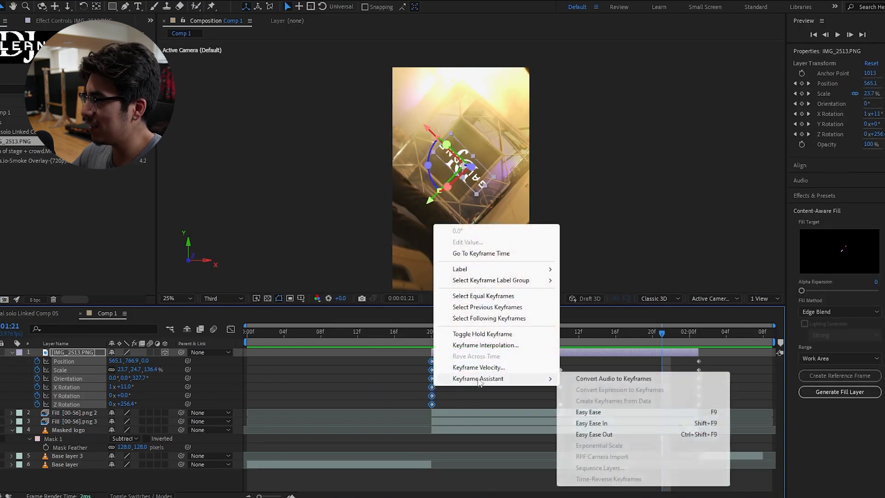
{"action": "left_click", "coordinate": [607, 434]}
{"action": "key", "text": "space"}
Apply Easy Ease In to all the logo image's keyframes at 0:00:02:01
{"action": "left_click_drag", "start_coordinate": [720, 362], "coordinate": [680, 405]}
{"action": "right_click", "coordinate": [699, 395]}
{"action": "mouse_move", "coordinate": [729, 388]}
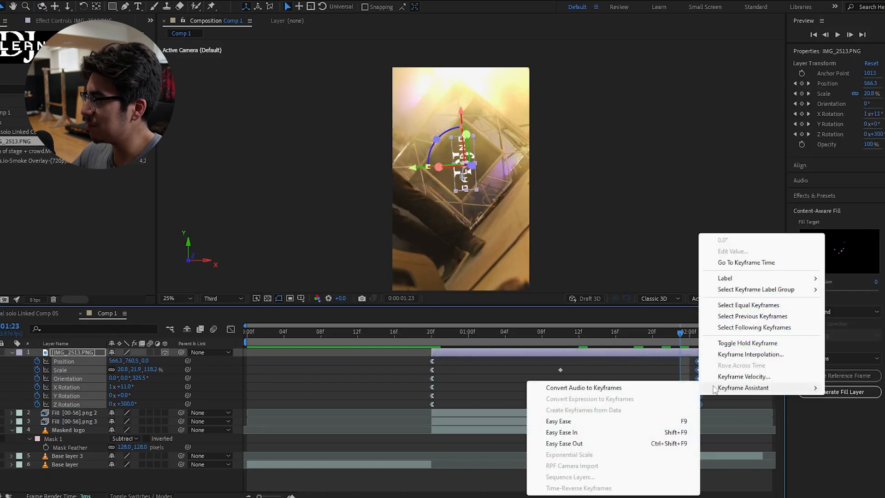
{"action": "left_click", "coordinate": [593, 432]}
{"action": "key", "text": "F2"}
Add Position, Orientation and Y Rotation keyframes to the logo image at 0:00:01:10
{"action": "left_click_drag", "start_coordinate": [569, 342], "coordinate": [560, 345]}
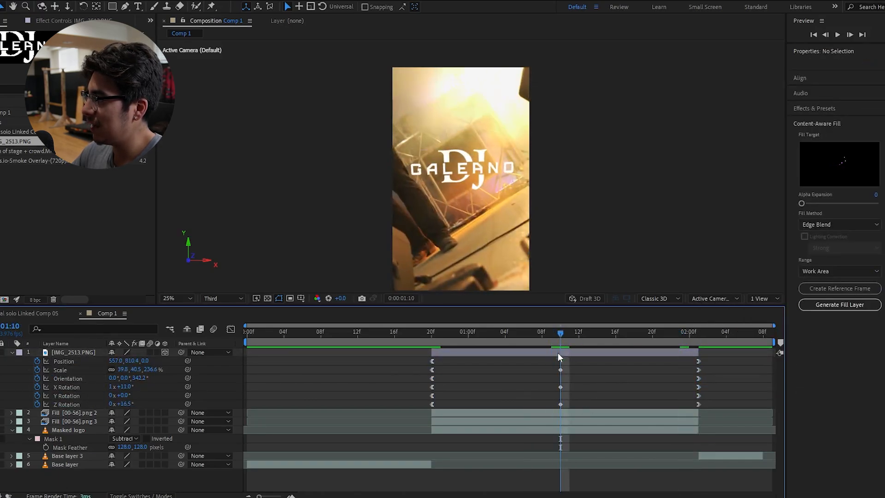
{"action": "left_click", "coordinate": [1, 395]}
{"action": "left_click", "coordinate": [1, 379]}
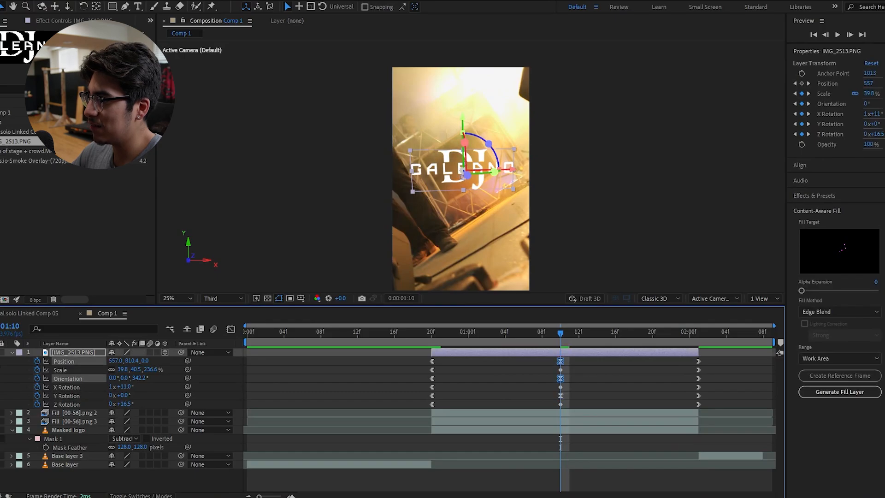
Apply Easy Ease to all the logo image's keyframes at 0:00:01:10
{"action": "left_click_drag", "start_coordinate": [607, 360], "coordinate": [555, 405]}
{"action": "right_click", "coordinate": [559, 404]}
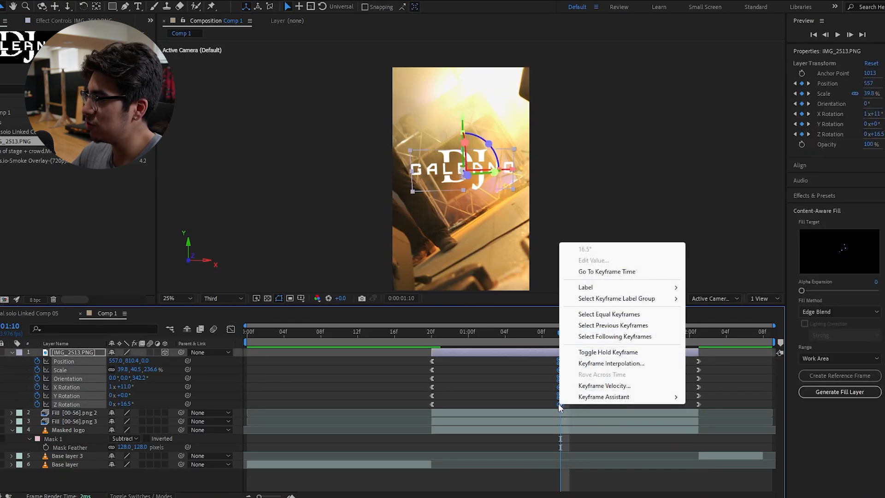
{"action": "mouse_move", "coordinate": [604, 396]}
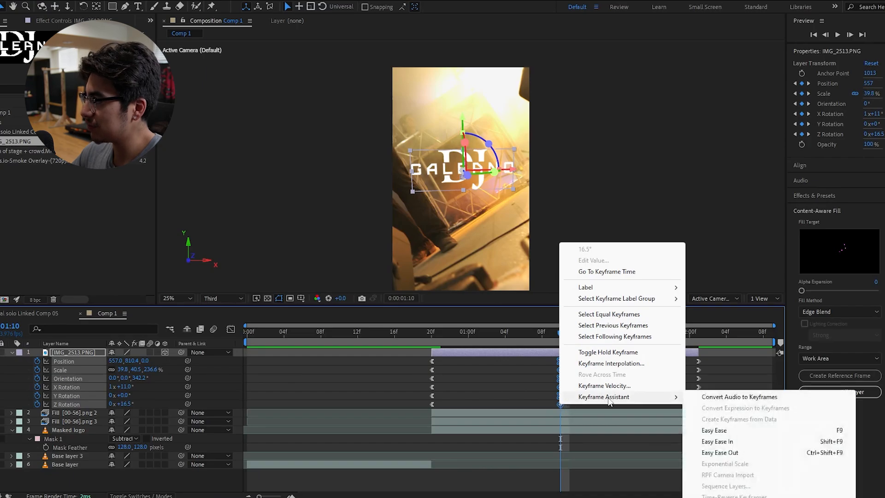
{"action": "left_click", "coordinate": [714, 430]}
{"action": "left_click", "coordinate": [621, 387]}
Play back the composition several times to check the eased logo movement
{"action": "left_click_drag", "start_coordinate": [547, 332], "coordinate": [376, 336]}
{"action": "key", "text": "space"}
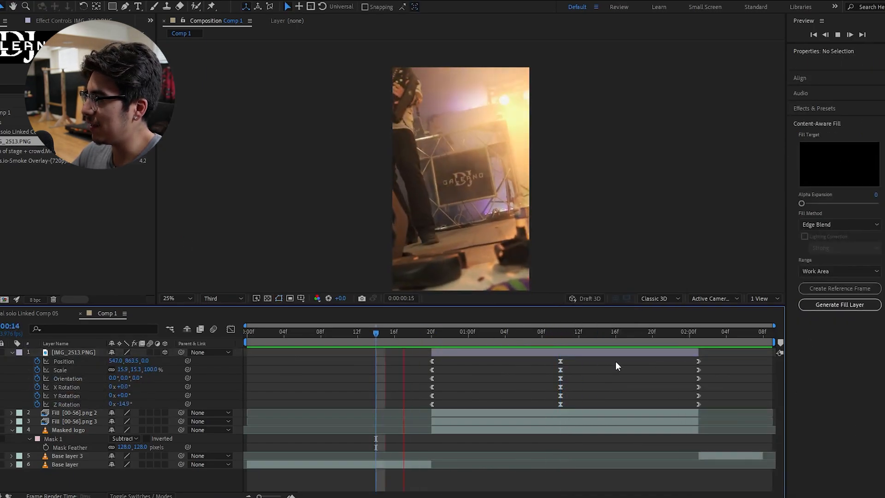
{"action": "key", "text": "space"}
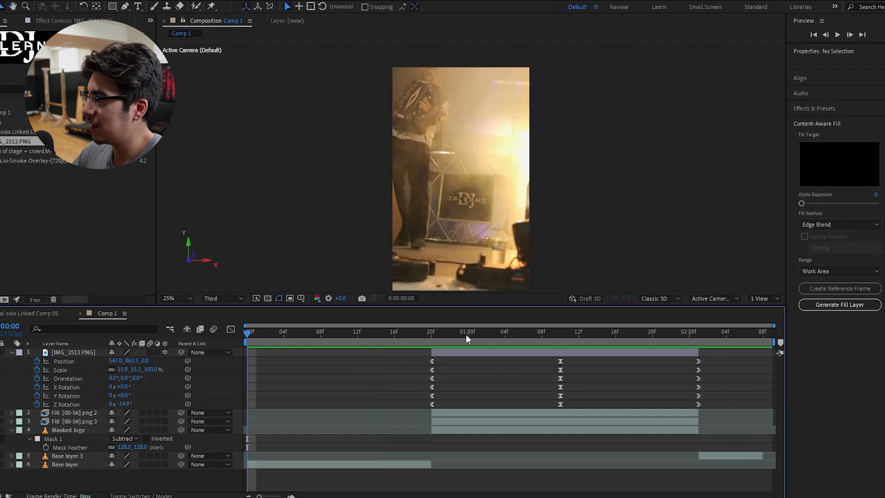
{"action": "left_click_drag", "start_coordinate": [488, 333], "coordinate": [360, 345]}
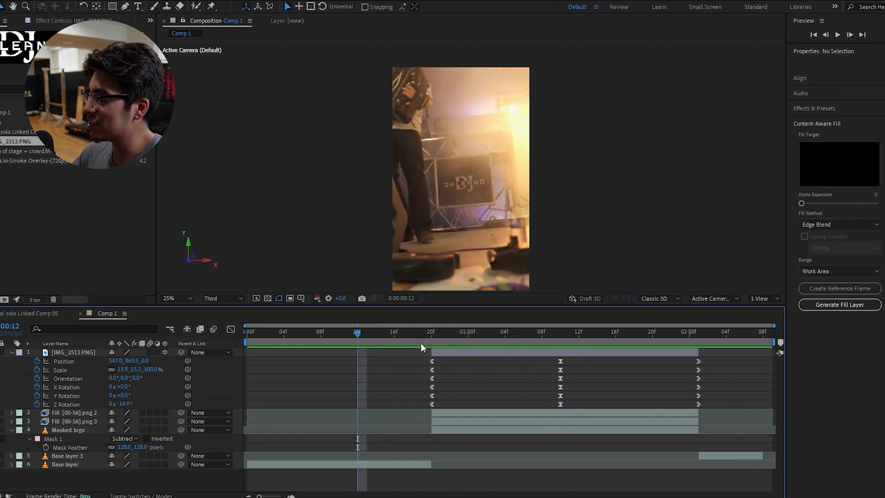
{"action": "key", "text": "space"}
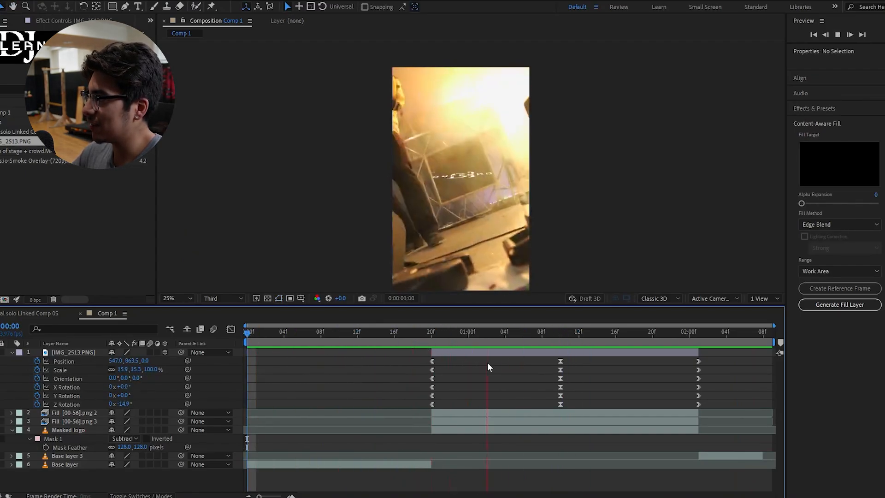
{"action": "left_click_drag", "start_coordinate": [426, 332], "coordinate": [406, 333]}
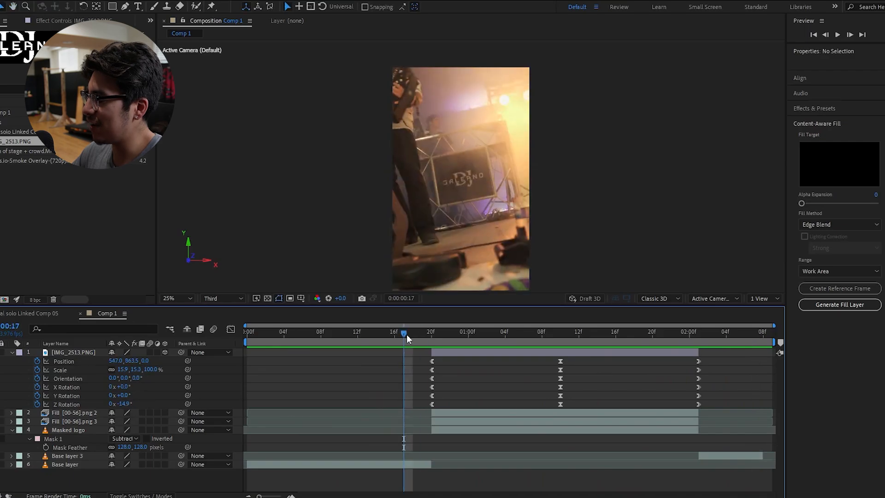
{"action": "key", "text": "space"}
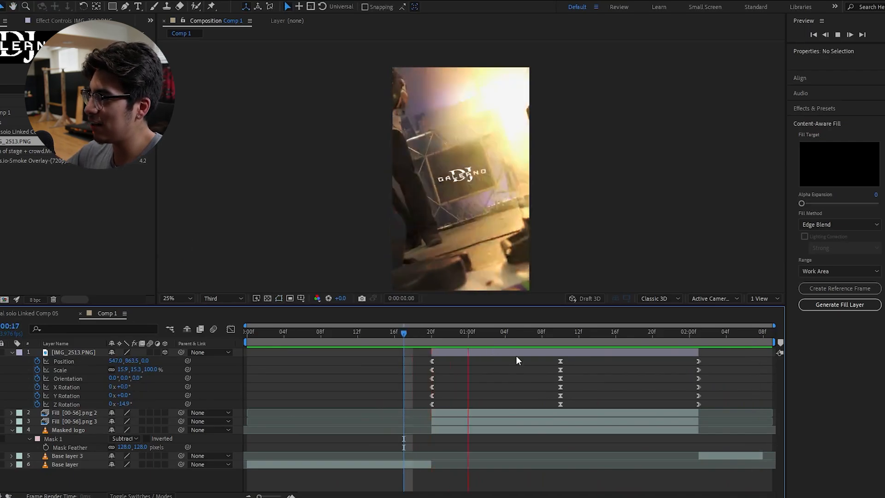
{"action": "key", "text": "space"}
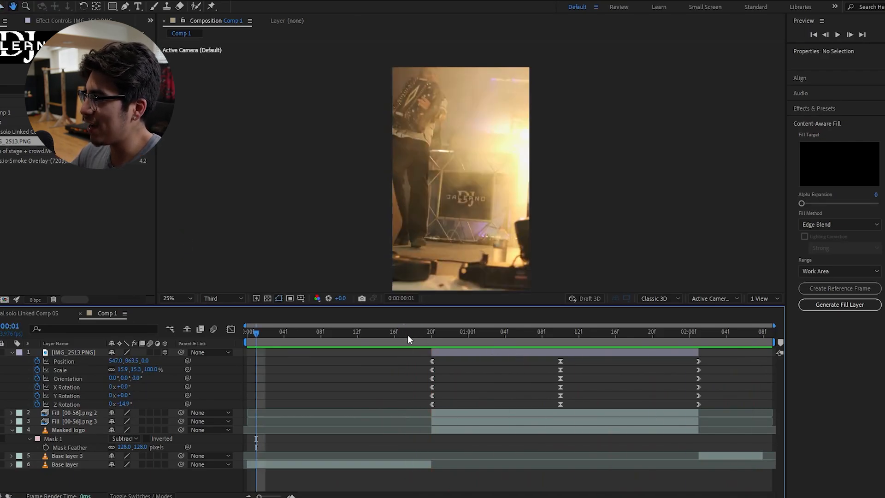
{"action": "key", "text": "space"}
In the Graph Editor, lengthen the easing out of the 0:00:00:20 keyframes so the logo's speed peaks at about 0:00:01:07
{"action": "left_click", "coordinate": [514, 333]}
{"action": "left_click_drag", "start_coordinate": [403, 353], "coordinate": [588, 404]}
{"action": "key", "text": "shift+F3"}
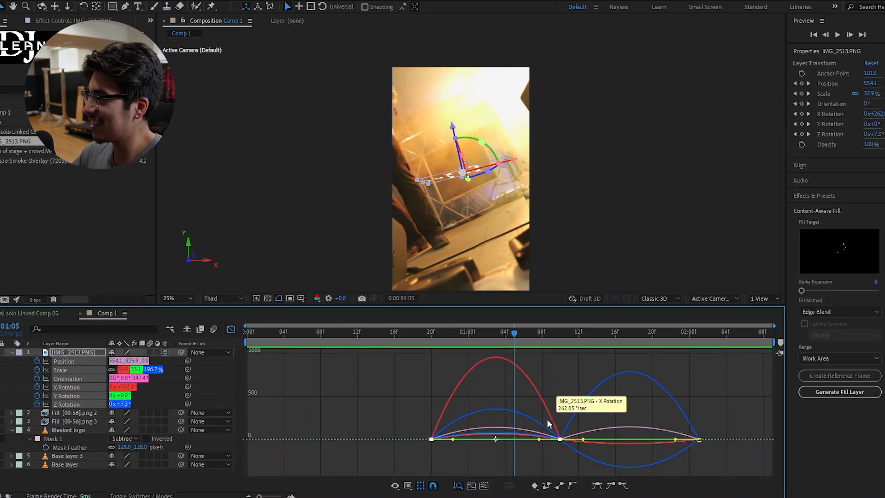
{"action": "left_click_drag", "start_coordinate": [419, 426], "coordinate": [504, 444]}
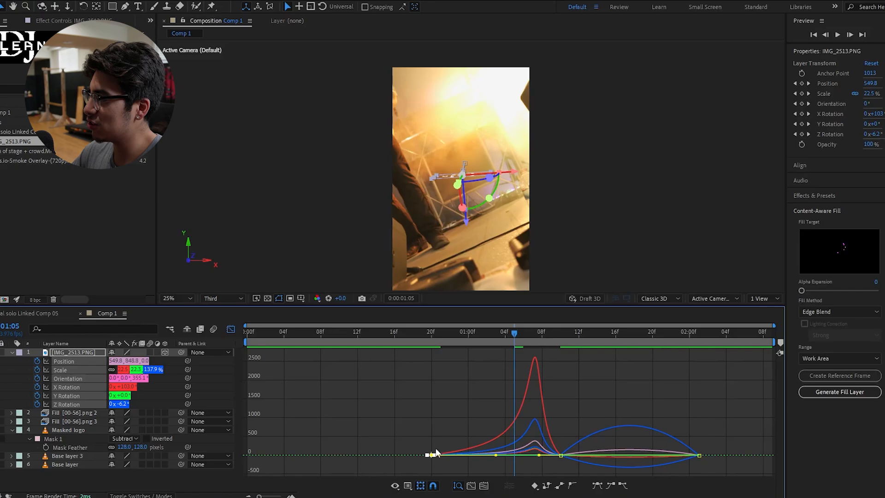
{"action": "left_click", "coordinate": [231, 329]}
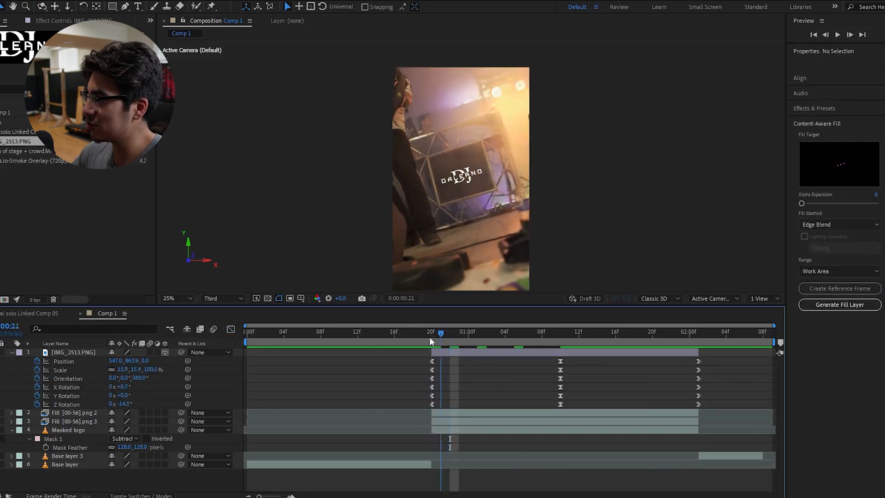
Play back the composition to check the logo movement with the reshaped speed curves
{"action": "left_click_drag", "start_coordinate": [430, 338], "coordinate": [350, 345]}
{"action": "key", "text": "space"}
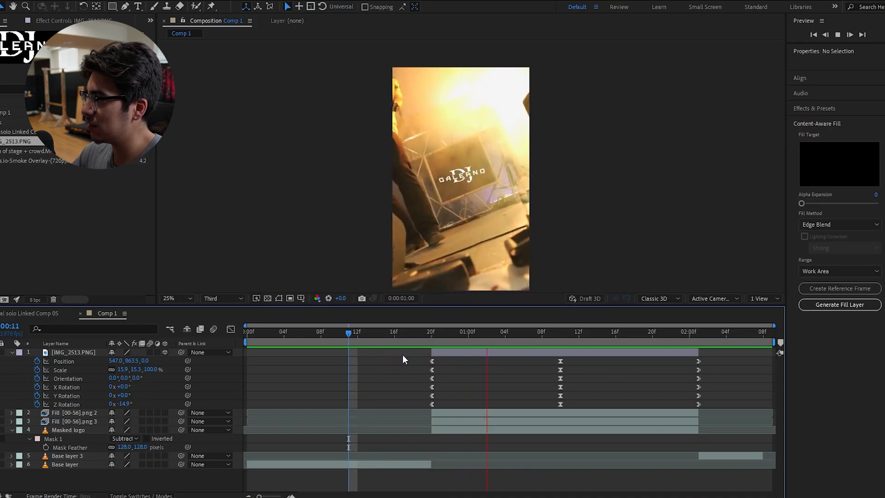
{"action": "key", "text": "space"}
{"action": "left_click", "coordinate": [321, 335]}
{"action": "key", "text": "space"}
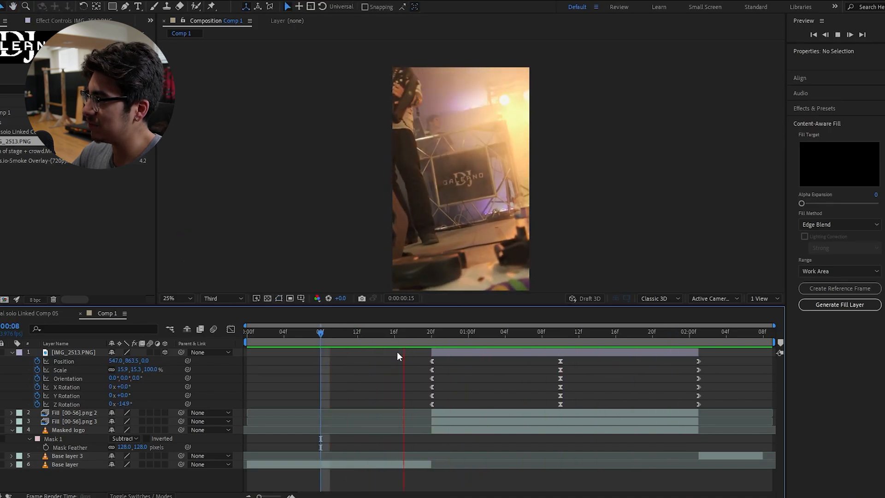
{"action": "key", "text": "space"}
Compare the overlaid logo's white color with the original stage panel logo between 0:00:00:14 and 0:00:01:08
{"action": "left_click", "coordinate": [230, 329]}
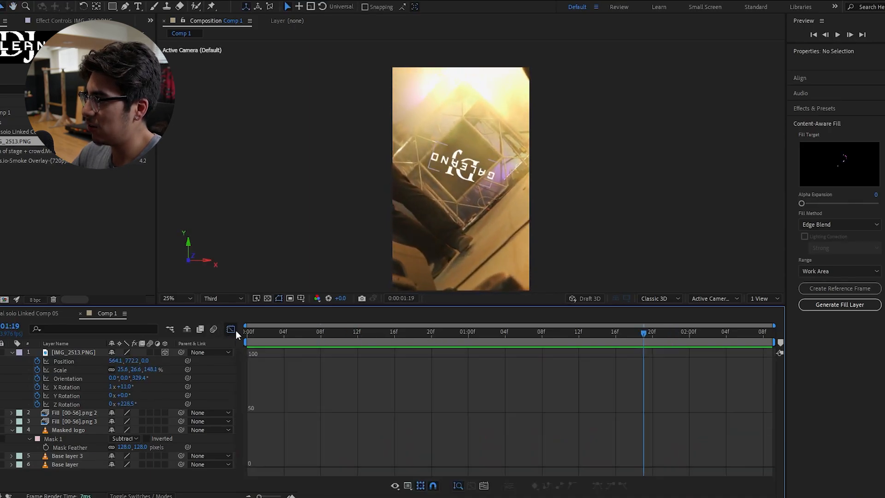
{"action": "left_click", "coordinate": [230, 329]}
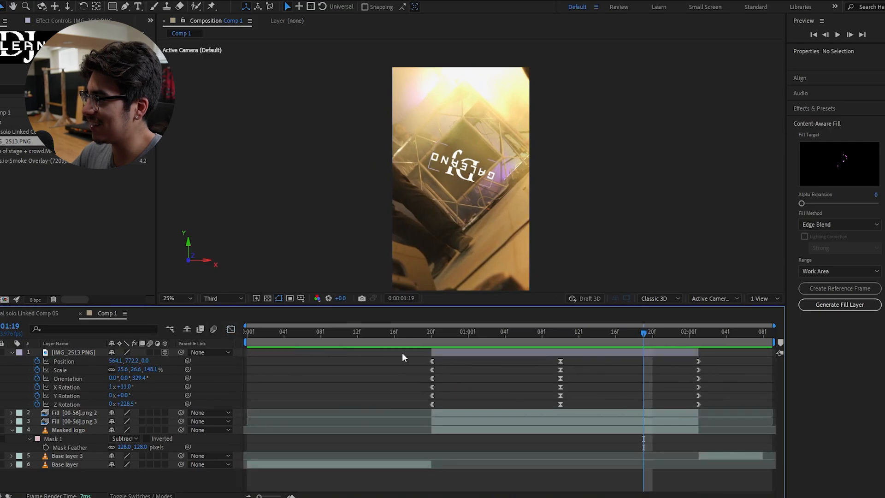
{"action": "left_click_drag", "start_coordinate": [402, 354], "coordinate": [444, 407]}
{"action": "left_click_drag", "start_coordinate": [375, 332], "coordinate": [380, 358]}
{"action": "scroll", "coordinate": [470, 208], "scroll_direction": "up", "scroll_amount": 4}
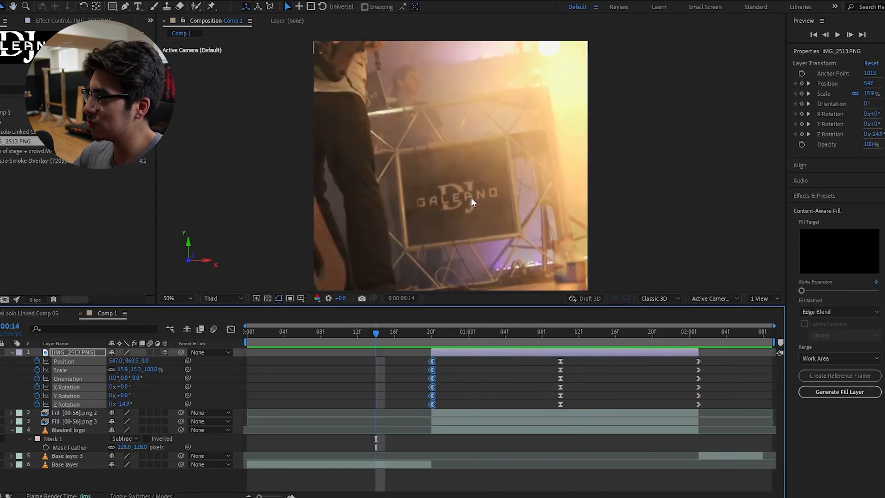
{"action": "scroll", "coordinate": [472, 192], "scroll_direction": "down", "scroll_amount": 2}
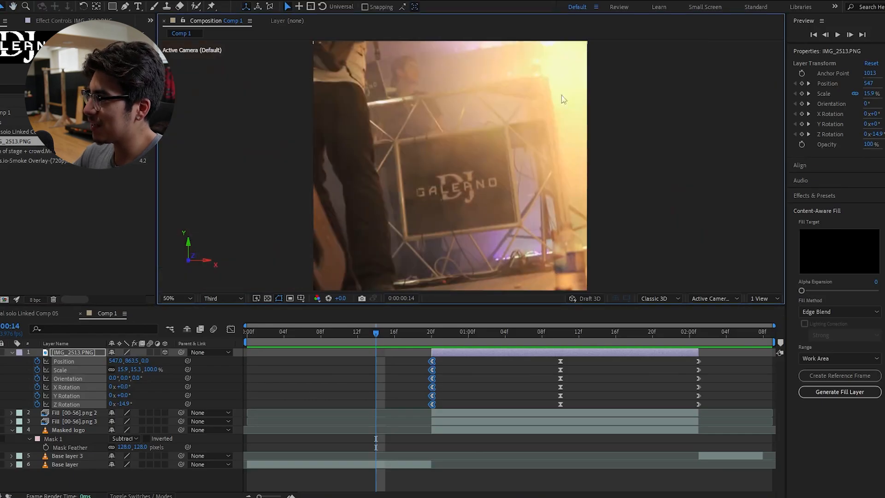
{"action": "scroll", "coordinate": [463, 180], "scroll_direction": "up", "scroll_amount": 2}
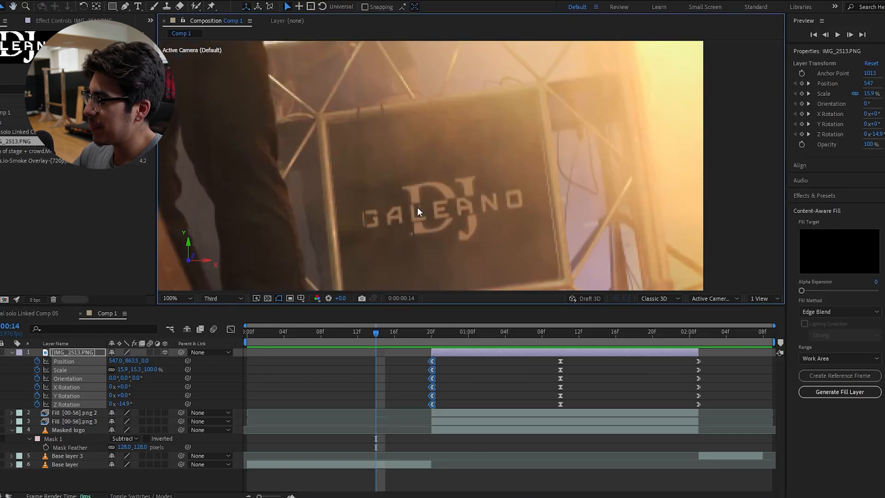
{"action": "left_click_drag", "start_coordinate": [466, 205], "coordinate": [474, 186]}
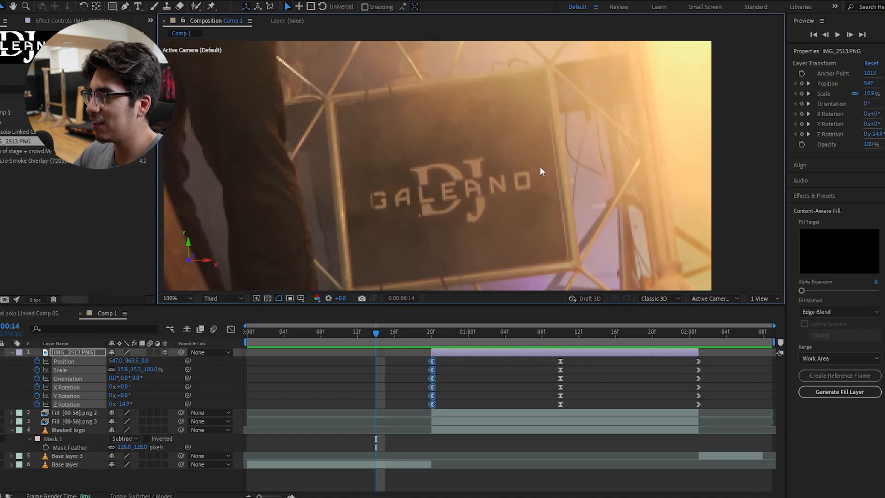
{"action": "scroll", "coordinate": [537, 168], "scroll_direction": "down", "scroll_amount": 3}
{"action": "scroll", "coordinate": [526, 174], "scroll_direction": "up", "scroll_amount": 3}
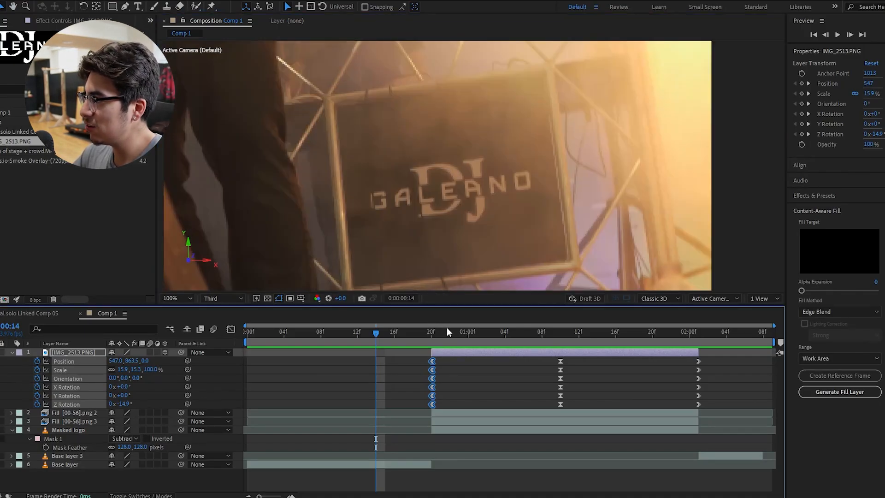
{"action": "left_click_drag", "start_coordinate": [428, 331], "coordinate": [542, 340]}
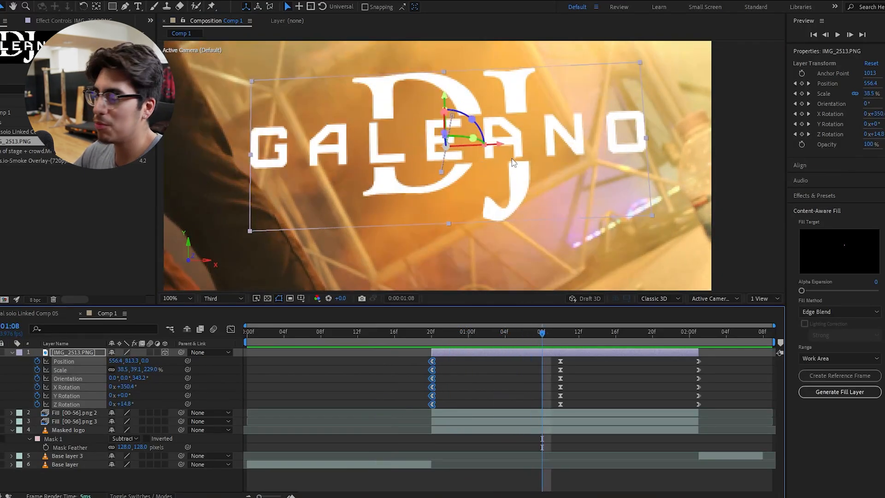
{"action": "mouse_move", "coordinate": [441, 339]}
{"action": "left_mouse_down"}
{"action": "mouse_move", "coordinate": [408, 339]}
{"action": "mouse_move", "coordinate": [448, 343]}
{"action": "mouse_move", "coordinate": [405, 349]}
{"action": "mouse_move", "coordinate": [432, 350]}
{"action": "left_mouse_up"}
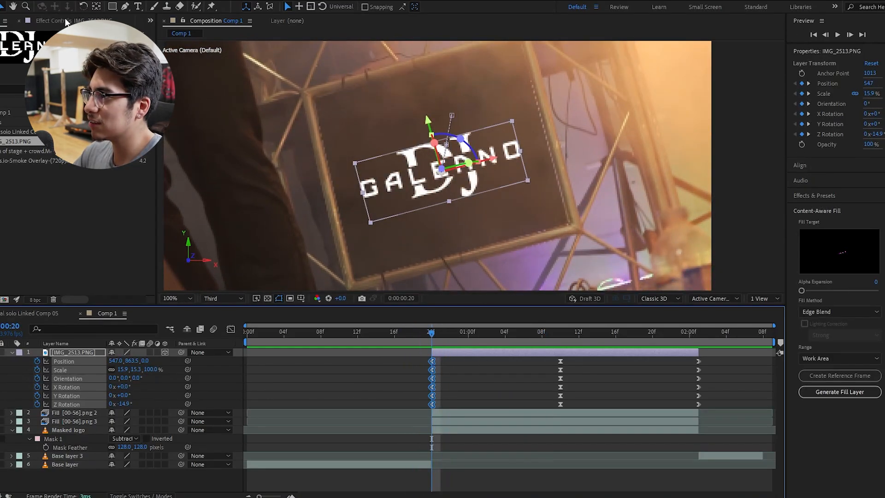
Find the Tint effect and apply it to the IMG_2513.PNG logo layer
{"action": "left_click", "coordinate": [830, 196]}
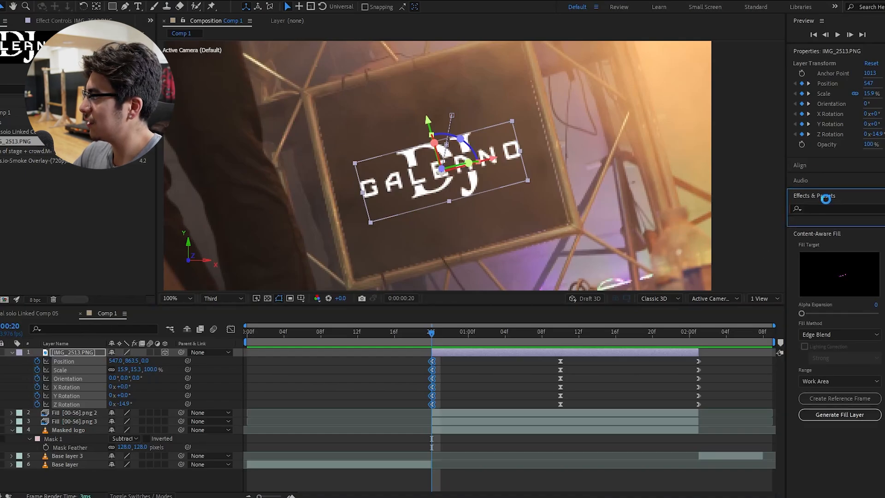
{"action": "type", "text": "tint"}
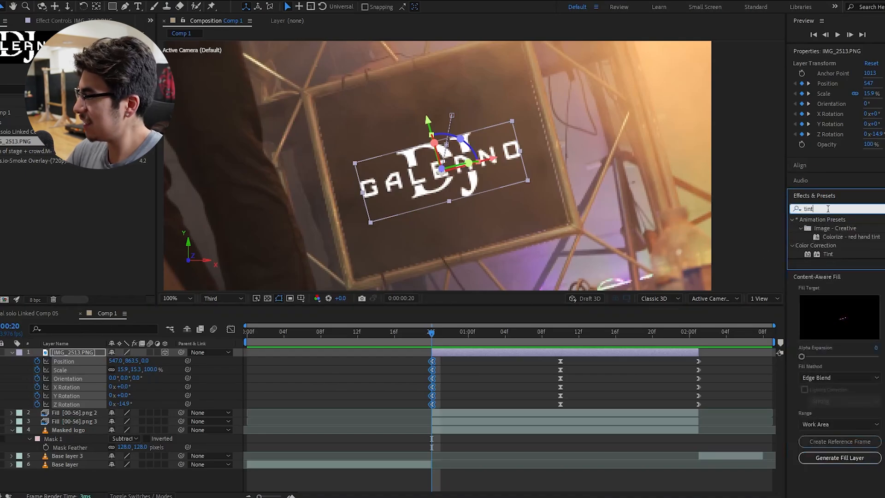
{"action": "left_click_drag", "start_coordinate": [831, 256], "coordinate": [500, 352]}
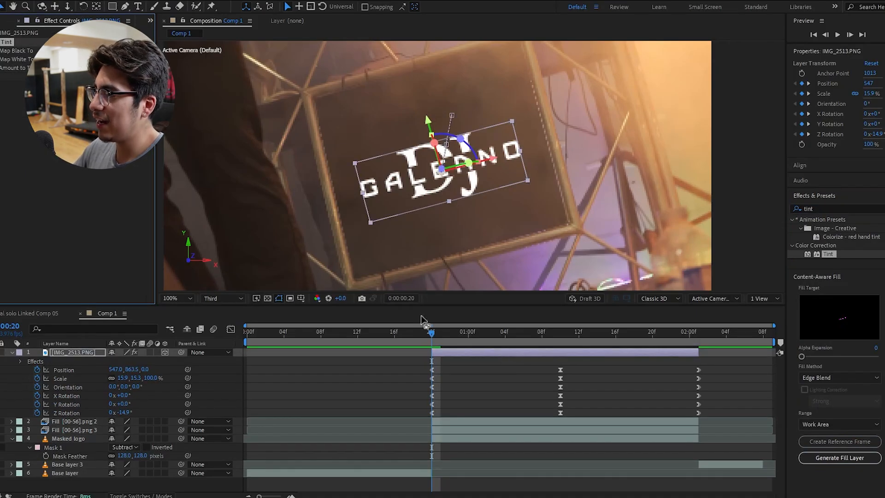
Sample the original panel logo's color at 0:00:00:19 for the Tint's Map White To, and check the match across the transition
{"action": "left_click_drag", "start_coordinate": [432, 337], "coordinate": [421, 338]}
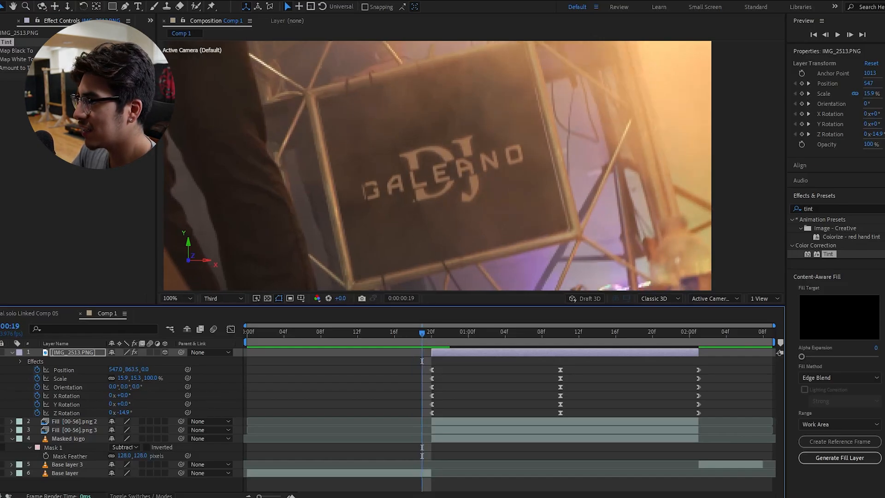
{"action": "left_click", "coordinate": [91, 59]}
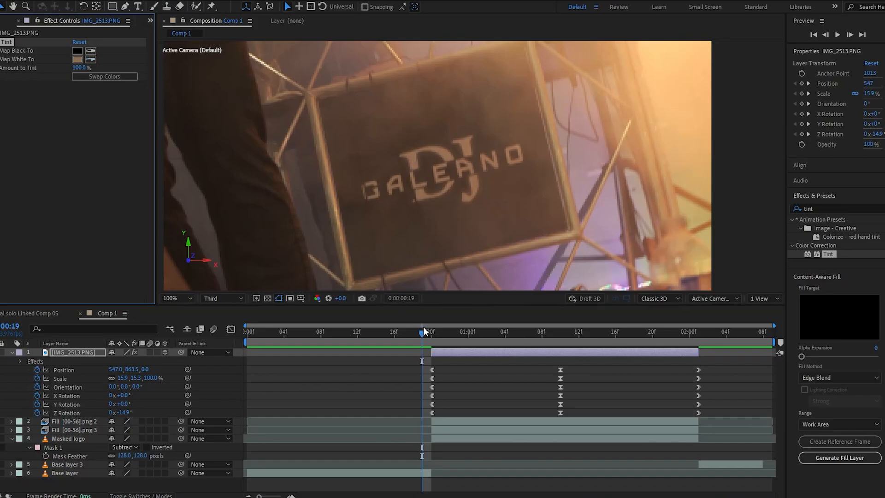
{"action": "left_click_drag", "start_coordinate": [424, 328], "coordinate": [450, 339]}
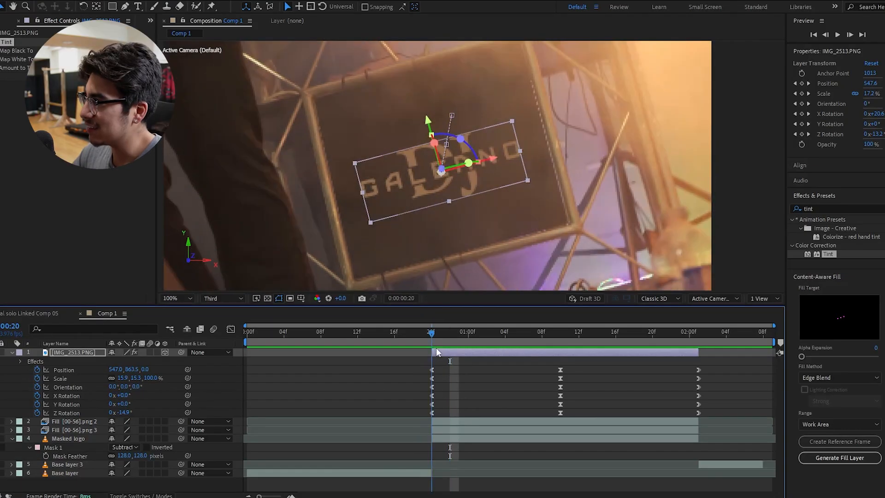
{"action": "left_click_drag", "start_coordinate": [436, 349], "coordinate": [422, 364]}
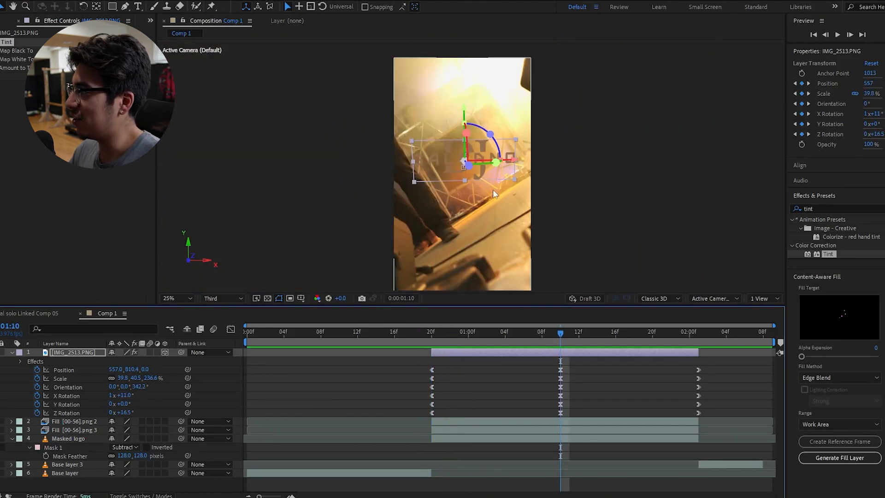
Start keyframing the Tint's Map White To color on the logo image at 0:00:00:20
{"action": "scroll", "coordinate": [493, 190], "scroll_direction": "up", "scroll_amount": 1}
{"action": "left_click_drag", "start_coordinate": [563, 339], "coordinate": [561, 360]}
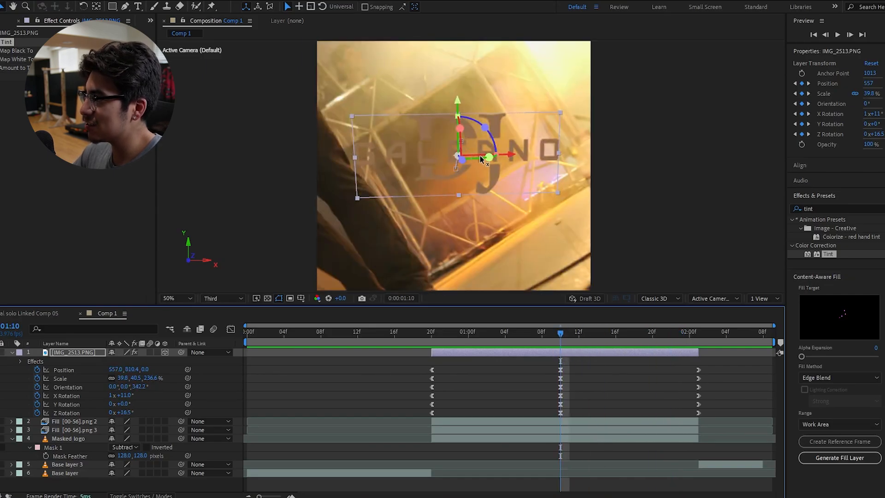
{"action": "left_click_drag", "start_coordinate": [559, 334], "coordinate": [433, 344]}
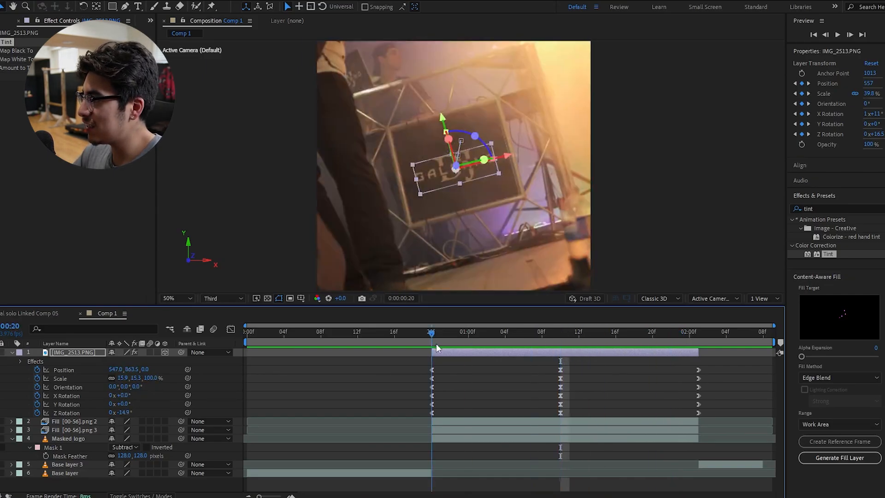
{"action": "left_click", "coordinate": [1, 42]}
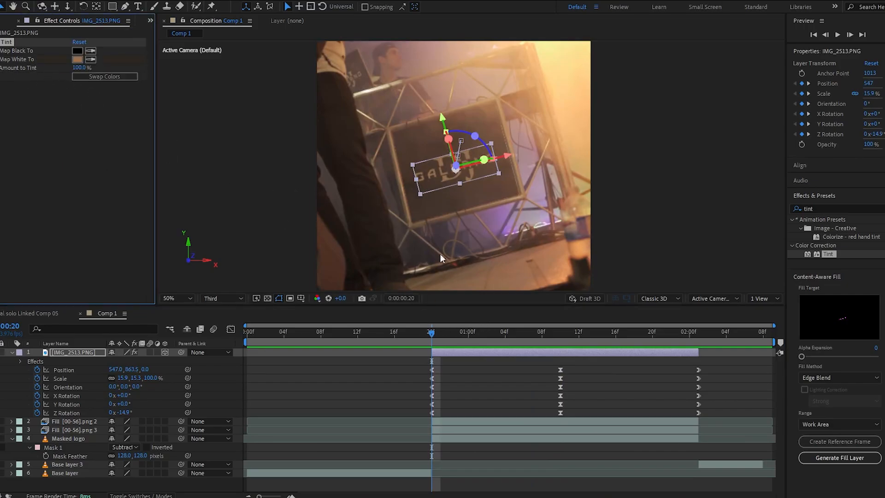
Reveal the logo image's keyframes and add Map White To keyframes with the same brown color at 0:00:01:10 and 0:00:02:01
{"action": "left_click_drag", "start_coordinate": [490, 336], "coordinate": [563, 338]}
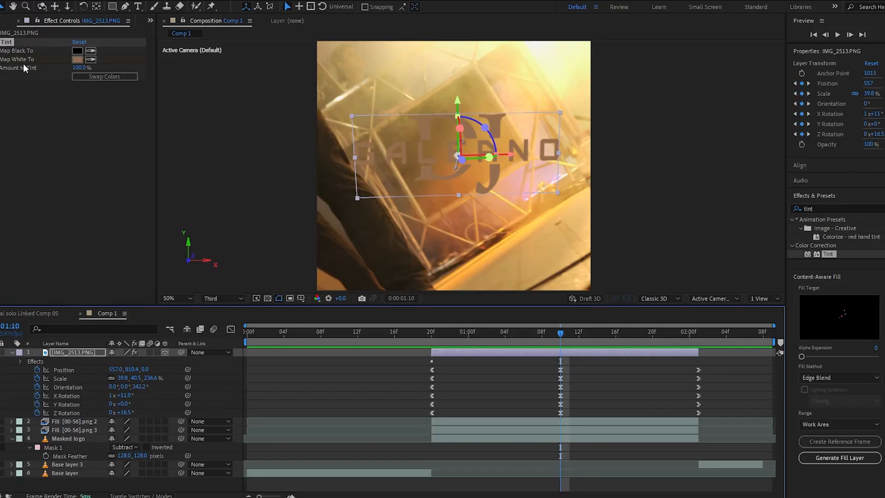
{"action": "left_click", "coordinate": [67, 352]}
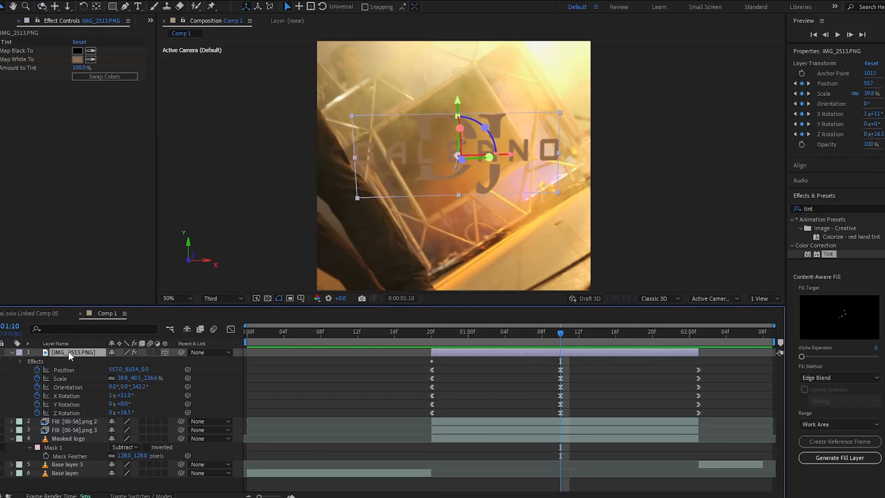
{"action": "key", "text": "u"}
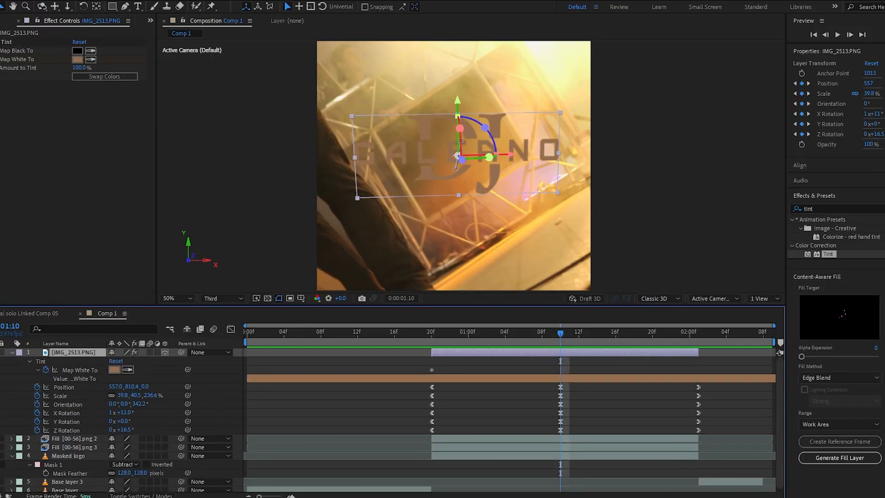
{"action": "left_click", "coordinate": [2, 369]}
{"action": "left_click_drag", "start_coordinate": [664, 334], "coordinate": [697, 336]}
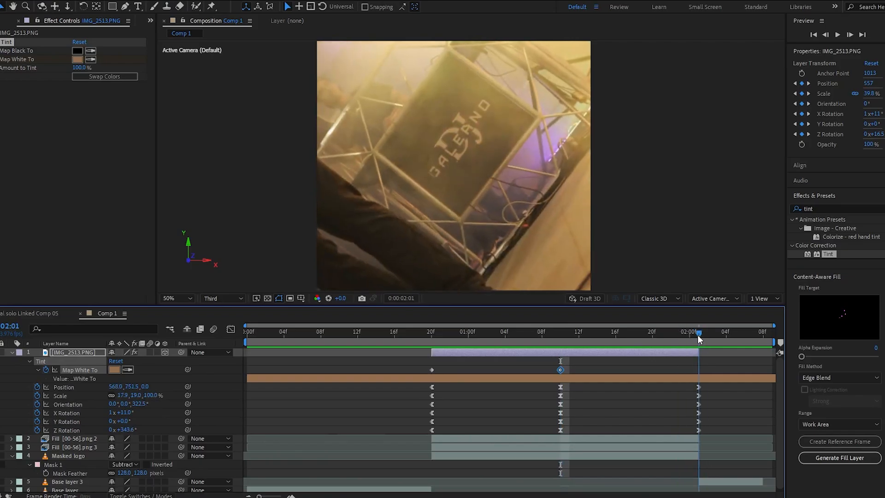
Set the Map White To color to white at 0:00:01:10 and scrub back to check the color transition
{"action": "left_click_drag", "start_coordinate": [566, 336], "coordinate": [559, 338]}
{"action": "left_click", "coordinate": [82, 59]}
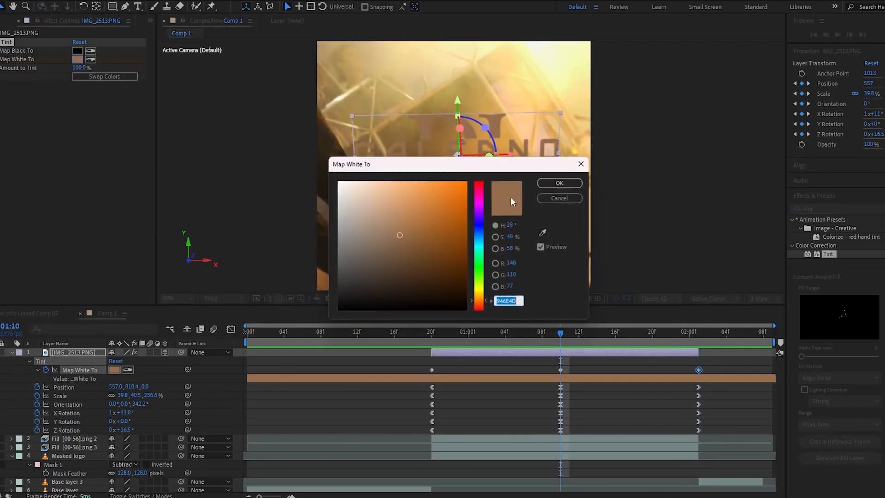
{"action": "left_click_drag", "start_coordinate": [401, 193], "coordinate": [271, 164]}
{"action": "left_click", "coordinate": [557, 184]}
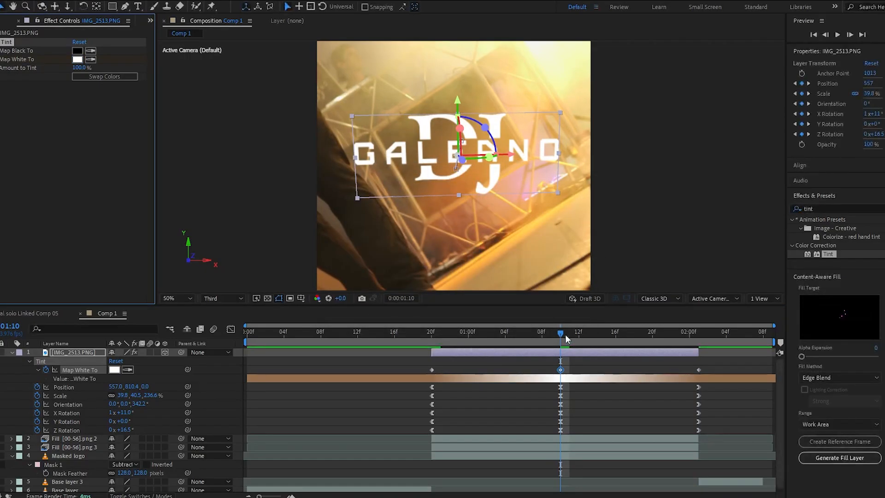
{"action": "left_click_drag", "start_coordinate": [565, 334], "coordinate": [442, 364]}
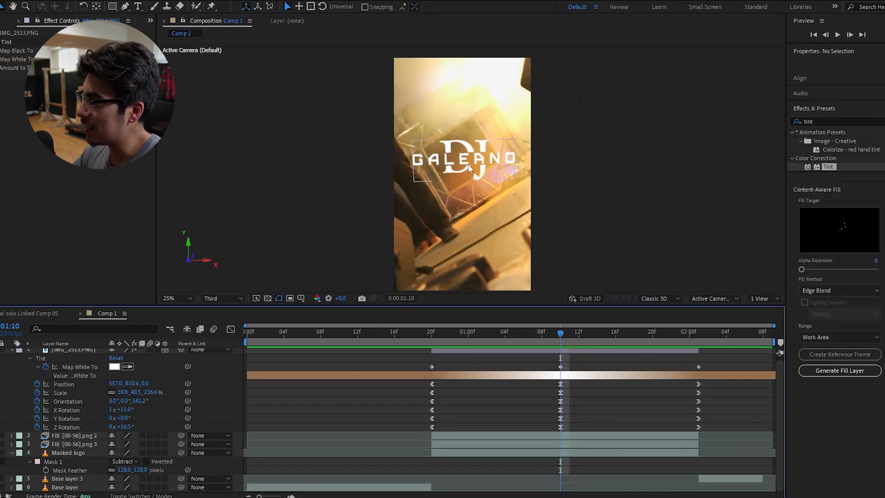
Collapse the logo image layer's animated properties in the timeline
{"action": "scroll", "coordinate": [468, 164], "scroll_direction": "up", "scroll_amount": 2}
{"action": "scroll", "coordinate": [450, 227], "scroll_direction": "down", "scroll_amount": 2}
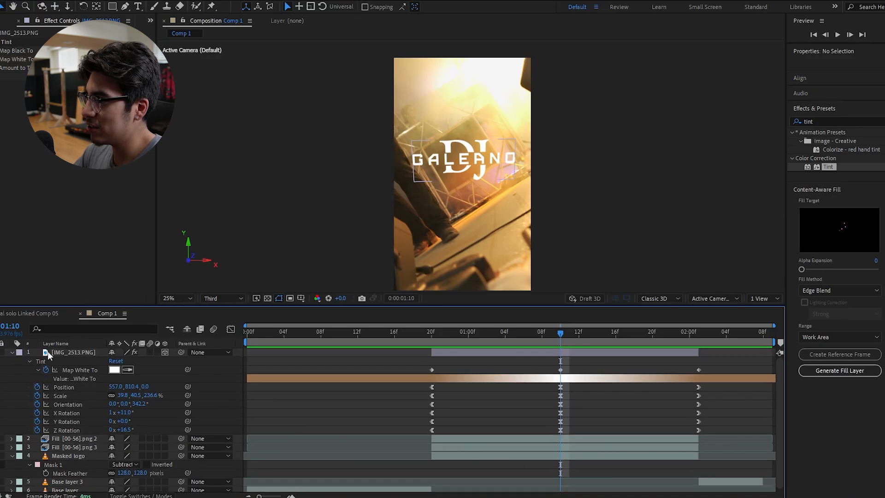
{"action": "left_click", "coordinate": [60, 350]}
{"action": "key", "text": "u"}
{"action": "left_click", "coordinate": [116, 433]}
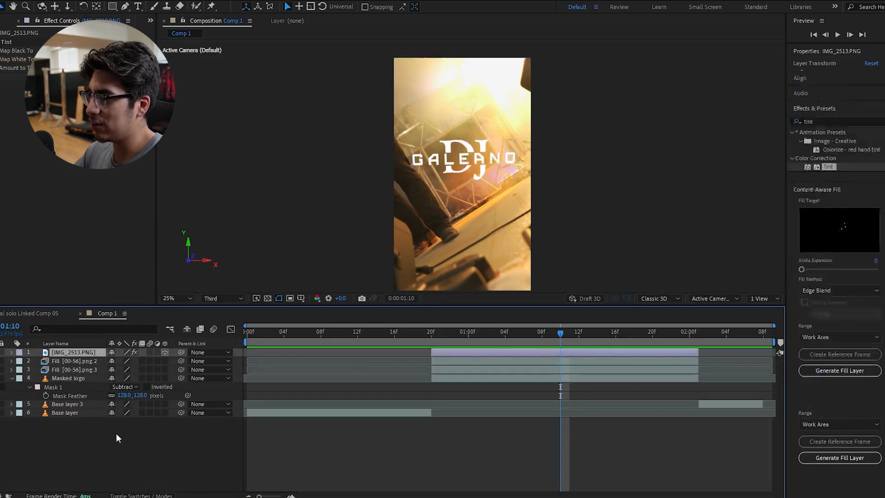
Rename the logo image layer as "lgo 1" and duplicate it twice
{"action": "left_click", "coordinate": [84, 352]}
{"action": "right_click", "coordinate": [84, 352]}
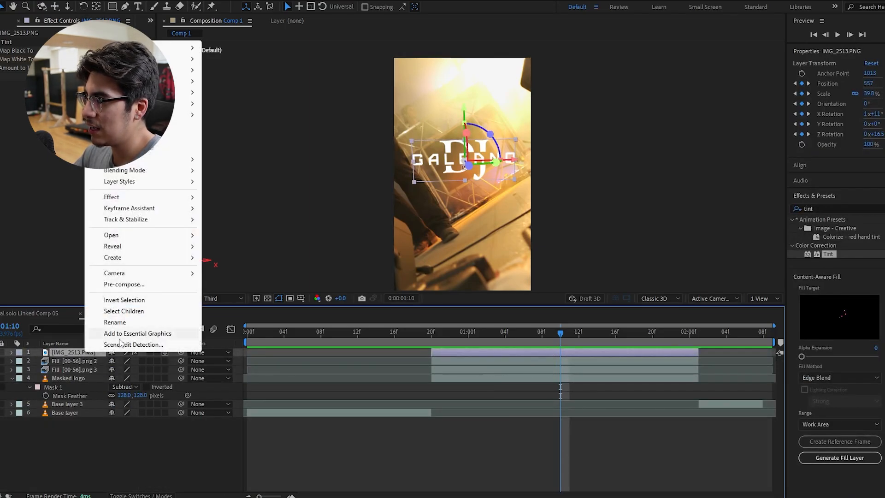
{"action": "left_click", "coordinate": [119, 321]}
{"action": "type", "text": "lgo 1"}
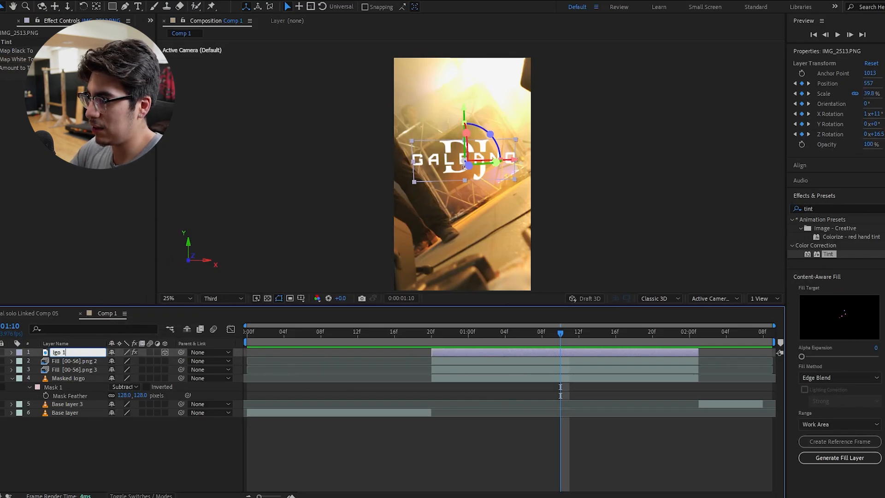
{"action": "key", "text": "Return"}
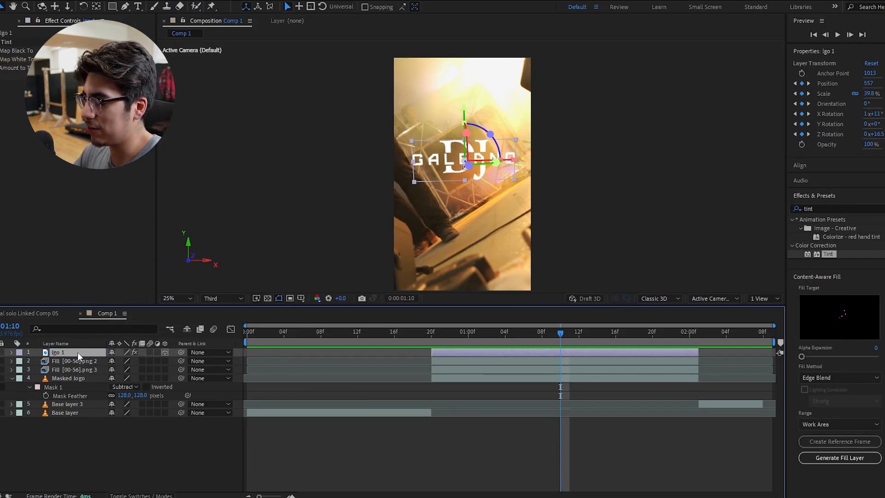
{"action": "key", "text": "ctrl+d"}
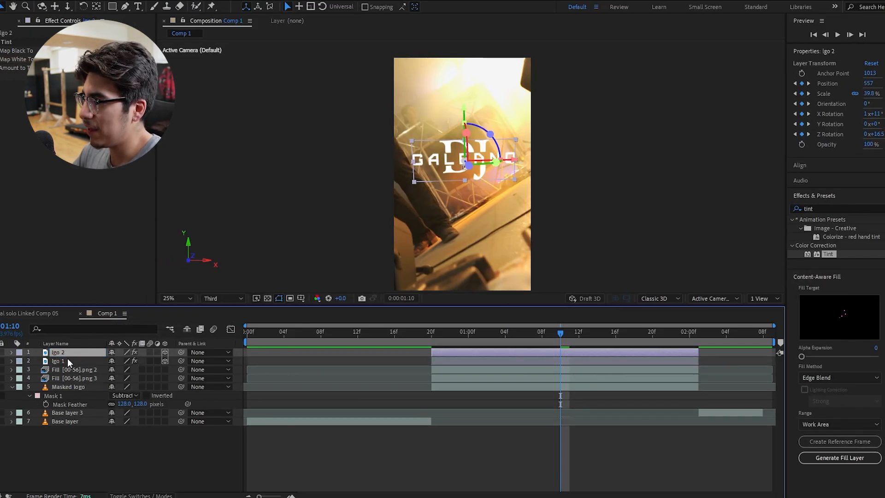
{"action": "key", "text": "ctrl+d"}
{"action": "left_click", "coordinate": [72, 362]}
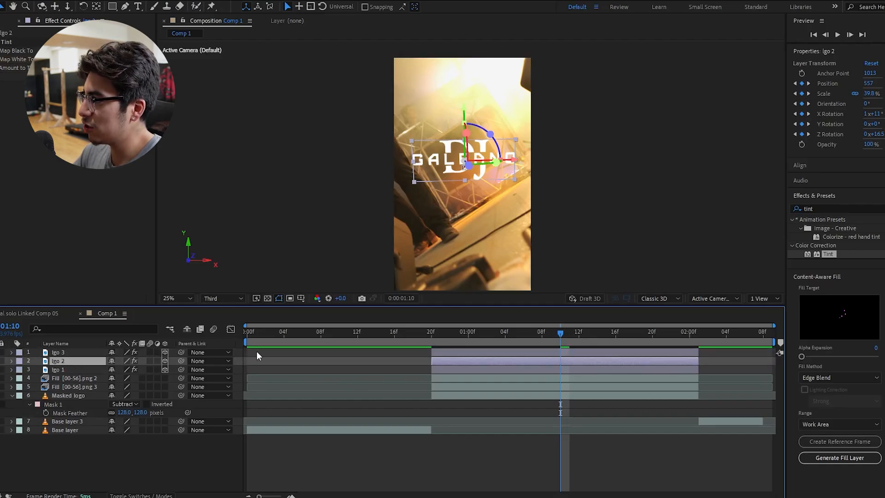
{"action": "key", "text": "u"}
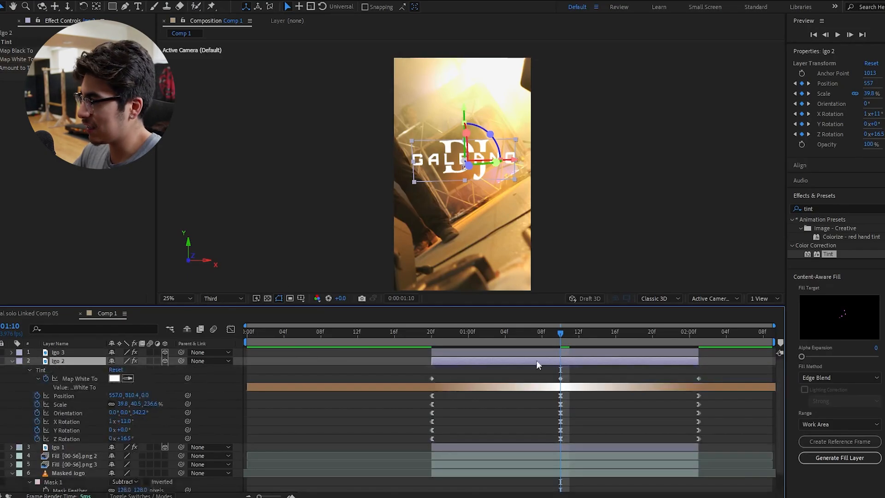
{"action": "left_click", "coordinate": [555, 339]}
{"action": "left_click_drag", "start_coordinate": [554, 332], "coordinate": [564, 334]}
{"action": "key", "text": "u"}
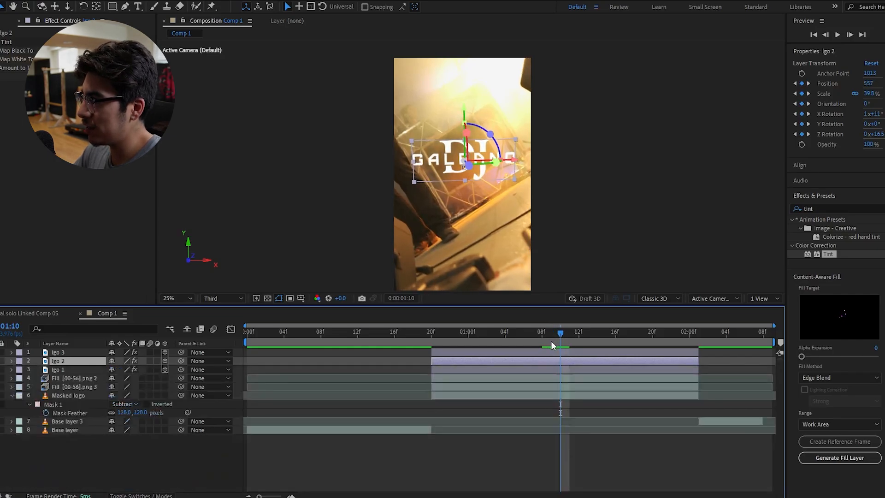
At 0:00:01:10, move the lgo 2 copy below the original logo and the lgo 3 copy above it
{"action": "left_click_drag", "start_coordinate": [466, 115], "coordinate": [467, 170]}
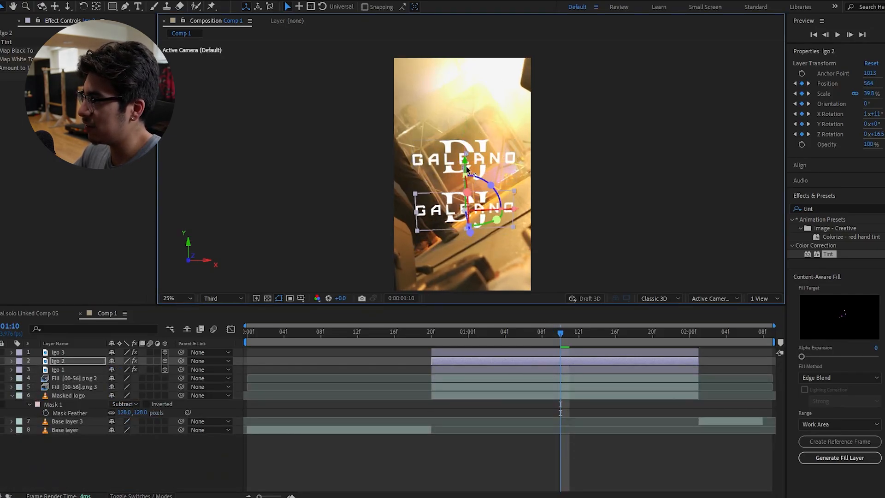
{"action": "left_click", "coordinate": [73, 352]}
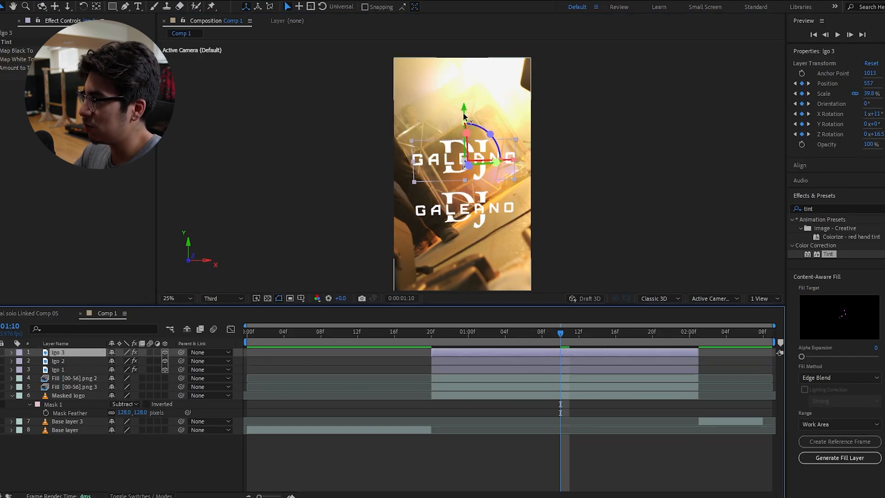
{"action": "left_click_drag", "start_coordinate": [466, 119], "coordinate": [458, 62]}
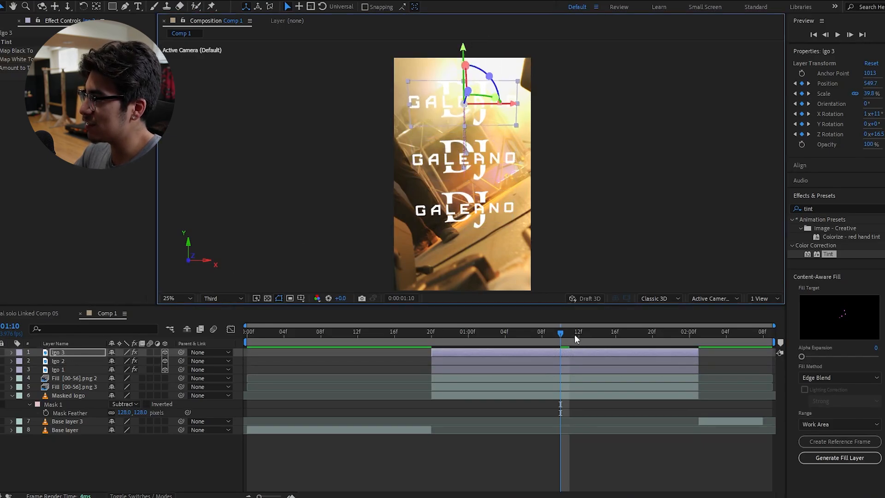
Reveal lgo 3's keyframes and scrub from 0:00:00:20 to 0:00:01:10 to check how the three logos spread apart
{"action": "key", "text": "u"}
{"action": "left_click_drag", "start_coordinate": [539, 341], "coordinate": [432, 359]}
{"action": "left_click", "coordinate": [432, 359]}
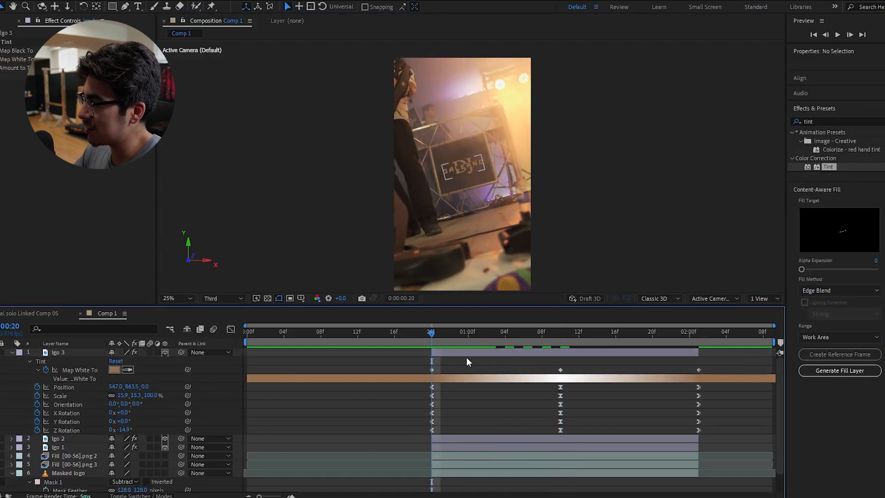
{"action": "left_click", "coordinate": [441, 333]}
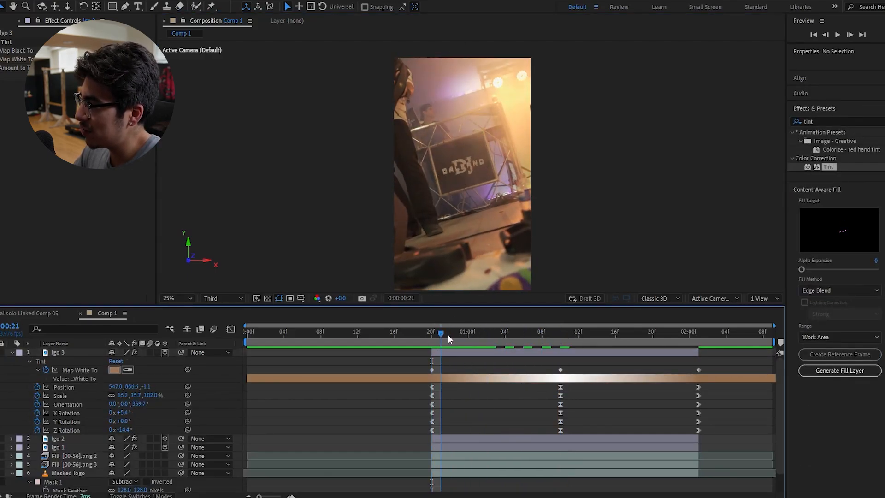
{"action": "left_click_drag", "start_coordinate": [448, 335], "coordinate": [559, 340]}
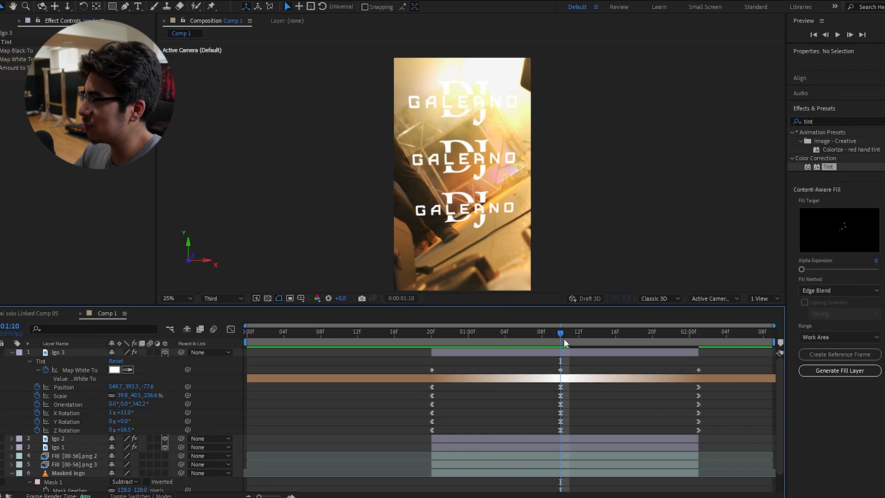
{"action": "mouse_move", "coordinate": [564, 339]}
{"action": "left_mouse_down"}
{"action": "mouse_move", "coordinate": [446, 343]}
{"action": "mouse_move", "coordinate": [697, 341]}
{"action": "mouse_move", "coordinate": [560, 349]}
{"action": "left_mouse_up"}
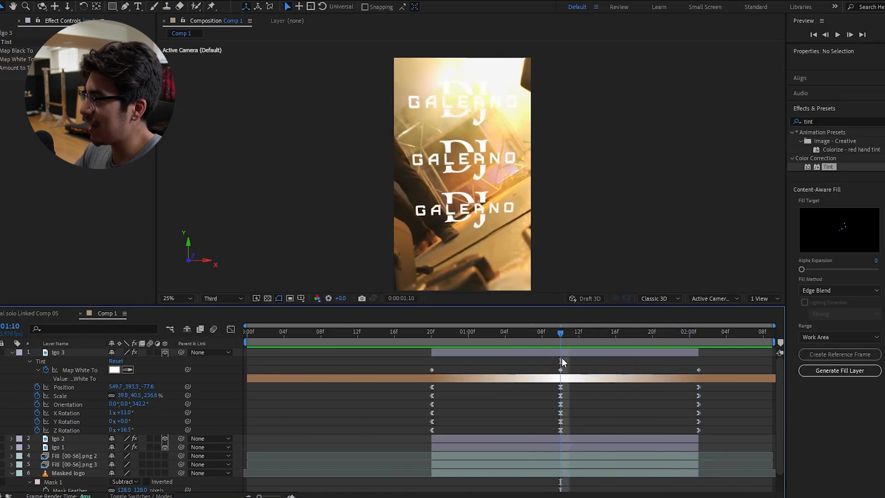
Try rotating the lgo 3 copy at 0:00:01:10 and undo the orientation change
{"action": "left_click", "coordinate": [452, 103]}
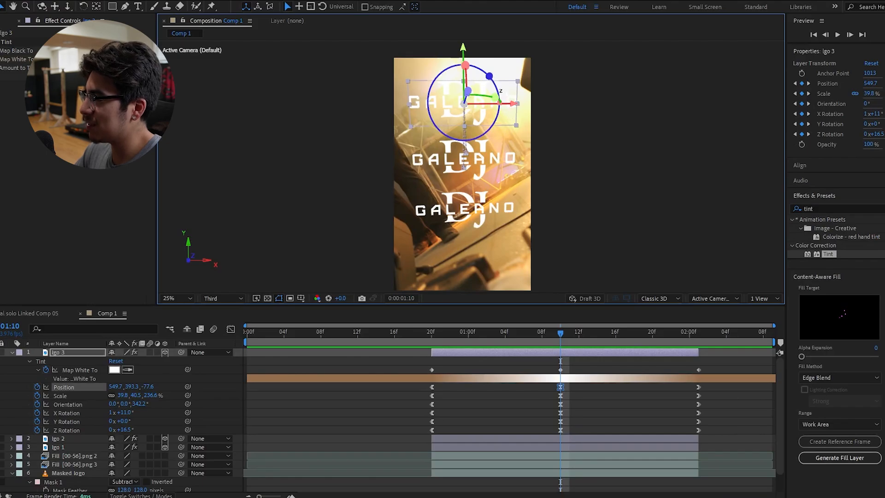
{"action": "left_click_drag", "start_coordinate": [495, 98], "coordinate": [493, 155]}
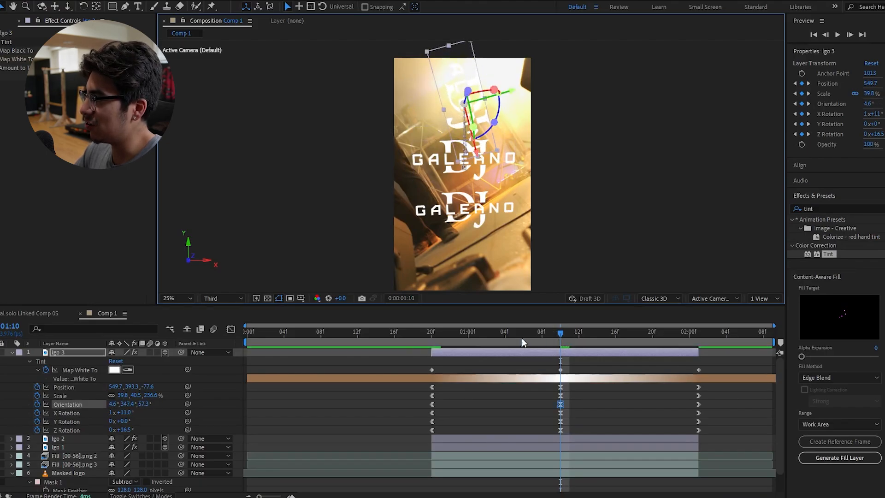
{"action": "key", "text": "ctrl+z"}
{"action": "key", "text": "ctrl+z"}
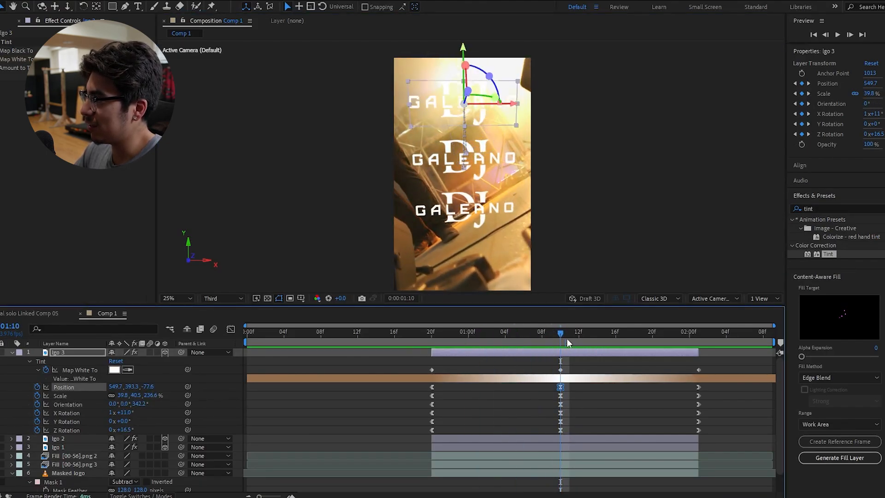
Scrub between 0:00:01:21 and 0:00:01:11 to examine the logo copies' motion over the stage panel up close
{"action": "left_click", "coordinate": [613, 405]}
{"action": "left_click_drag", "start_coordinate": [560, 332], "coordinate": [659, 345]}
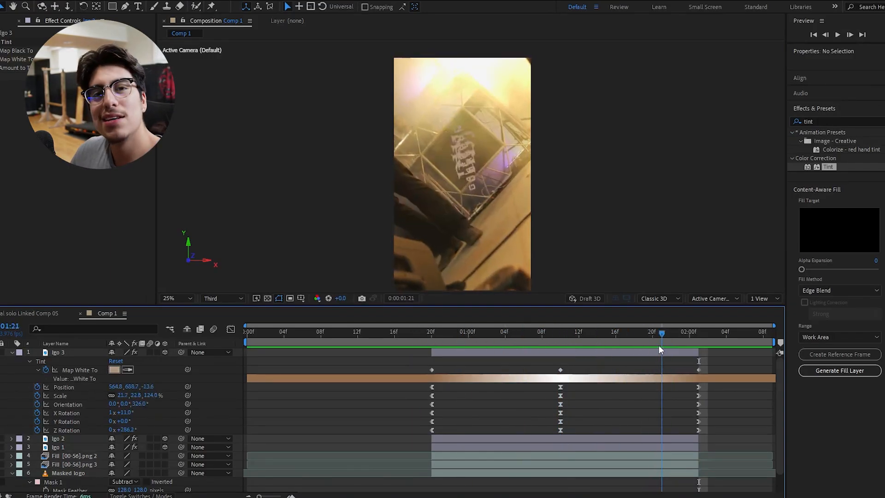
{"action": "scroll", "coordinate": [469, 143], "scroll_direction": "up", "scroll_amount": 2}
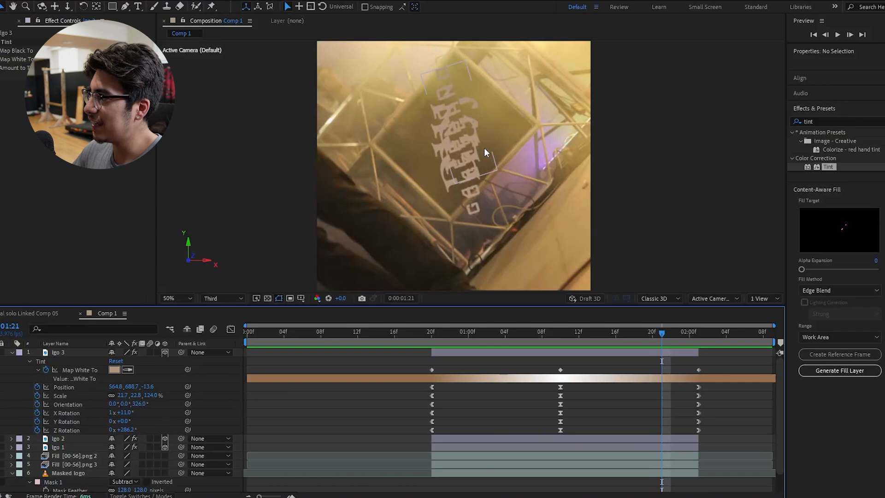
{"action": "left_click", "coordinate": [570, 341]}
{"action": "mouse_move", "coordinate": [554, 335]}
{"action": "left_mouse_down"}
{"action": "mouse_move", "coordinate": [544, 336]}
{"action": "mouse_move", "coordinate": [698, 336]}
{"action": "mouse_move", "coordinate": [518, 344]}
{"action": "mouse_move", "coordinate": [616, 341]}
{"action": "mouse_move", "coordinate": [568, 343]}
{"action": "left_mouse_up"}
Add the Smoke Overlay video as the topmost layer and shift it earlier in time until dense smoke shows
{"action": "left_click", "coordinate": [5, 21]}
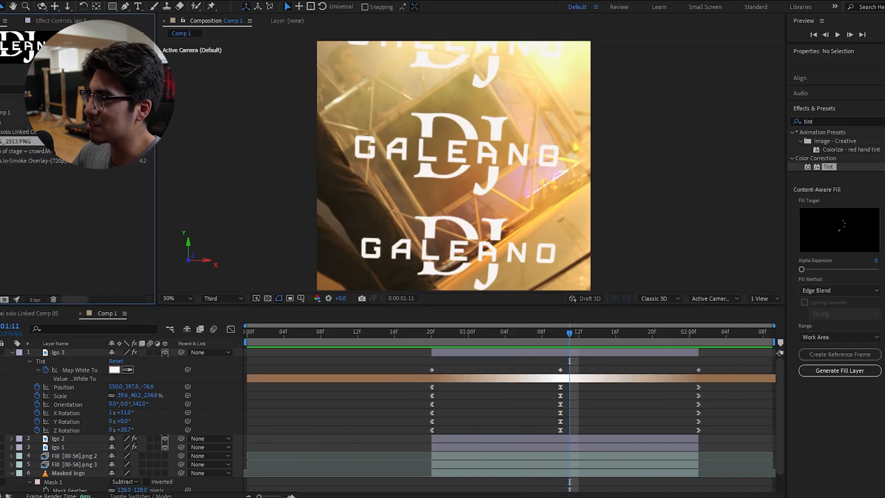
{"action": "left_click_drag", "start_coordinate": [39, 161], "coordinate": [76, 349]}
{"action": "left_click_drag", "start_coordinate": [506, 355], "coordinate": [456, 352]}
{"action": "left_click_drag", "start_coordinate": [601, 351], "coordinate": [416, 355]}
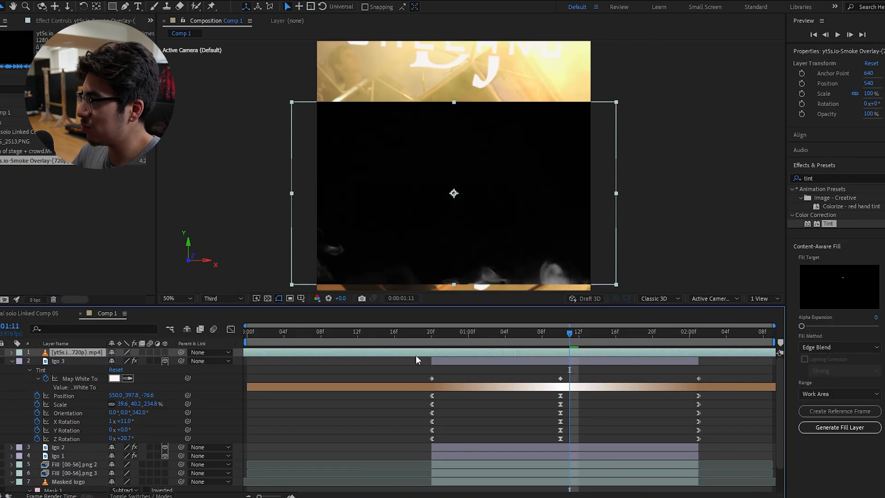
{"action": "left_click_drag", "start_coordinate": [599, 351], "coordinate": [407, 355]}
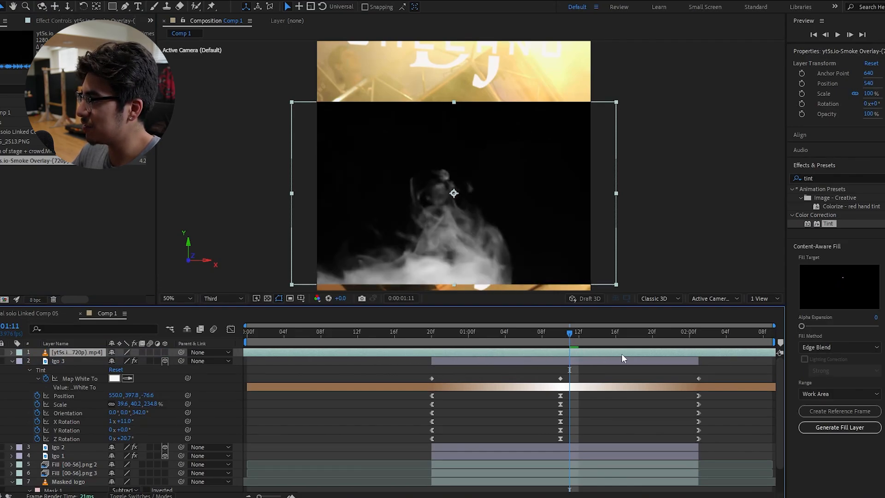
{"action": "left_click_drag", "start_coordinate": [621, 353], "coordinate": [434, 357]}
{"action": "left_click_drag", "start_coordinate": [643, 350], "coordinate": [474, 352]}
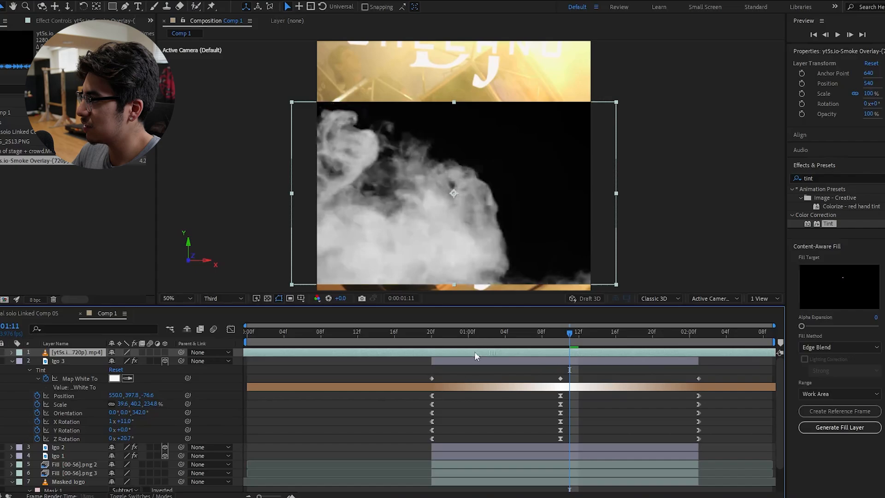
{"action": "left_click_drag", "start_coordinate": [565, 353], "coordinate": [435, 352]}
Split the smoke layer at 0:00:00:20 and 0:00:02:01 and delete the pieces outside the logo section
{"action": "left_click_drag", "start_coordinate": [568, 333], "coordinate": [434, 338]}
{"action": "key", "text": "ctrl+shift+d"}
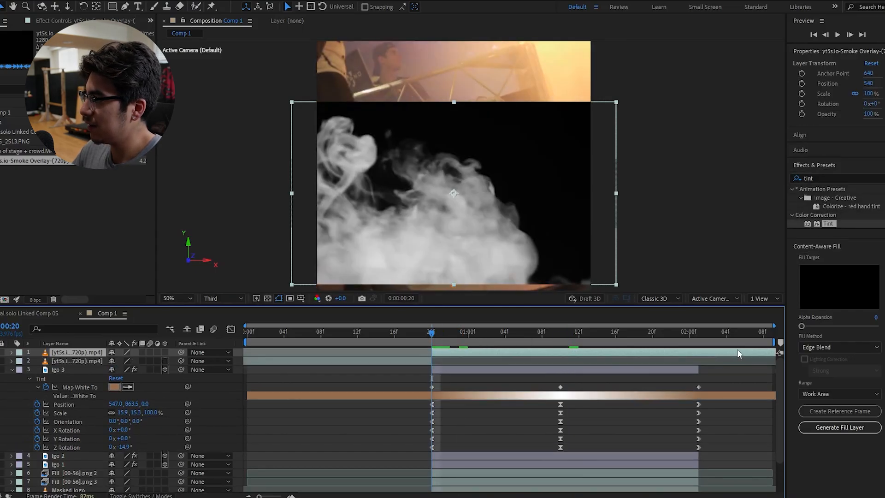
{"action": "left_click_drag", "start_coordinate": [689, 334], "coordinate": [699, 335]}
{"action": "key", "text": "ctrl+shift+d"}
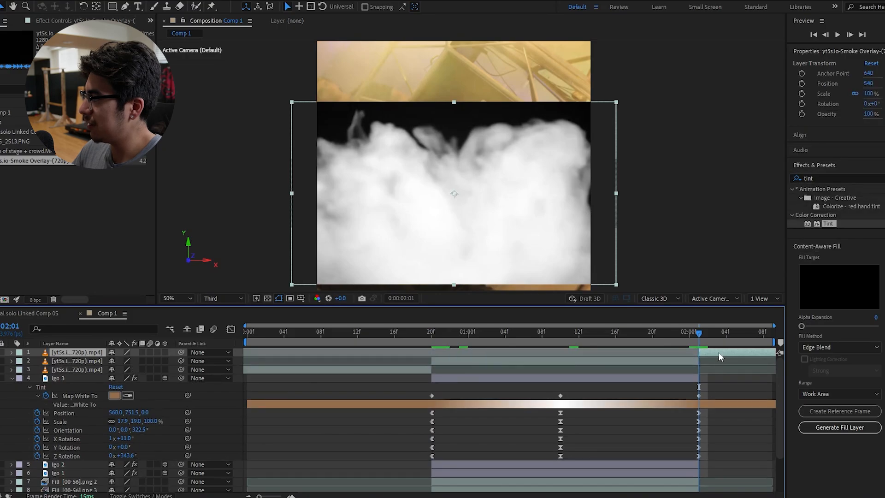
{"action": "left_click", "coordinate": [404, 371]}
{"action": "key", "text": "Delete"}
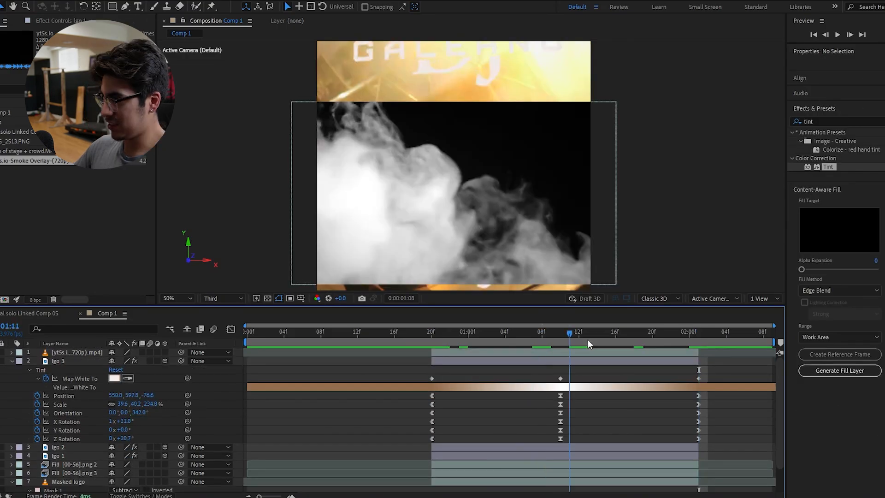
At 0:00:01:13, rotate the smoke layer to -41°, scale it down to about 67%, and position it over the stage panel
{"action": "mouse_move", "coordinate": [588, 339]}
{"action": "left_mouse_down"}
{"action": "mouse_move", "coordinate": [564, 350]}
{"action": "mouse_move", "coordinate": [590, 349]}
{"action": "left_mouse_up"}
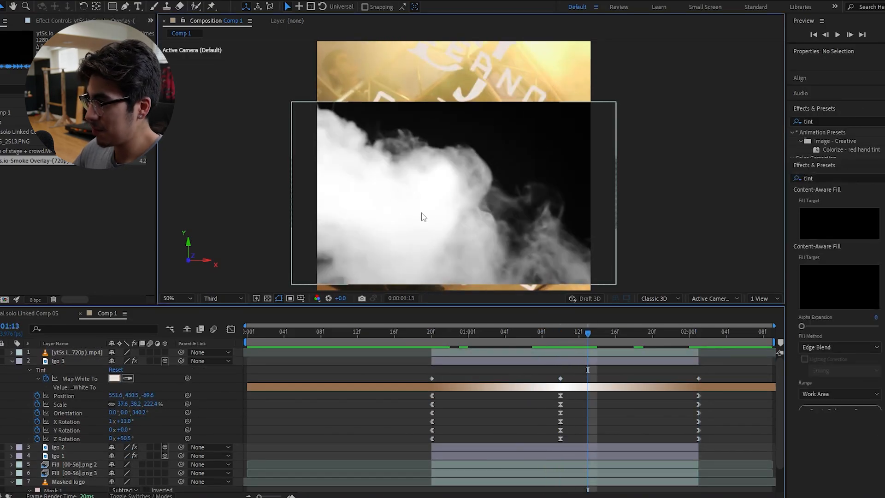
{"action": "left_click_drag", "start_coordinate": [421, 217], "coordinate": [459, 123]}
{"action": "left_click_drag", "start_coordinate": [470, 170], "coordinate": [464, 190]}
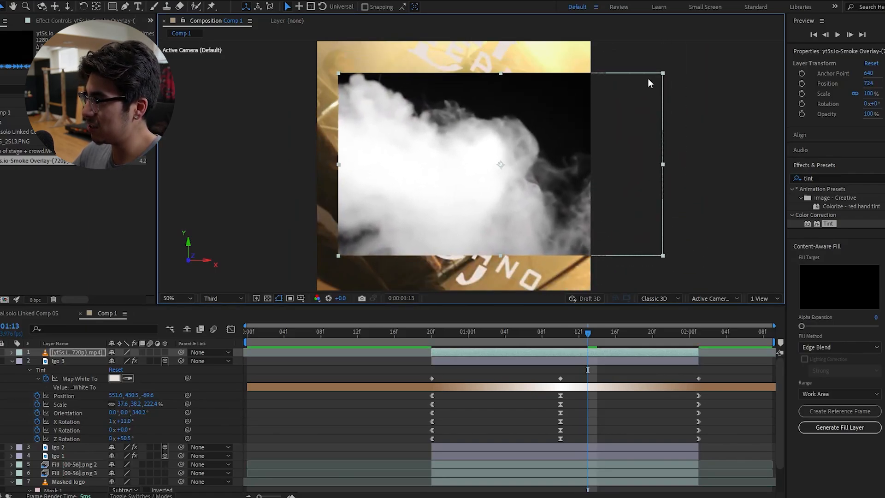
{"action": "key", "text": "r"}
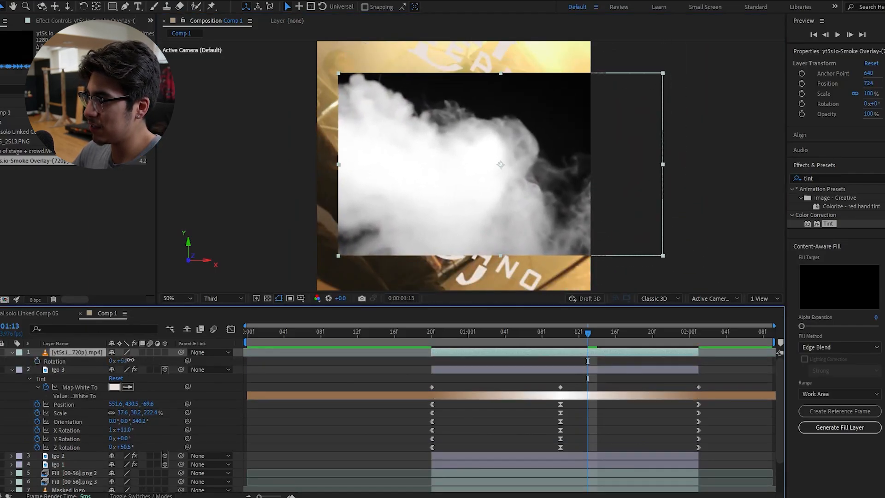
{"action": "left_click_drag", "start_coordinate": [131, 360], "coordinate": [111, 360]}
{"action": "left_click_drag", "start_coordinate": [457, 184], "coordinate": [457, 145]}
{"action": "left_click_drag", "start_coordinate": [358, 200], "coordinate": [425, 199]}
{"action": "left_click_drag", "start_coordinate": [485, 204], "coordinate": [402, 162]}
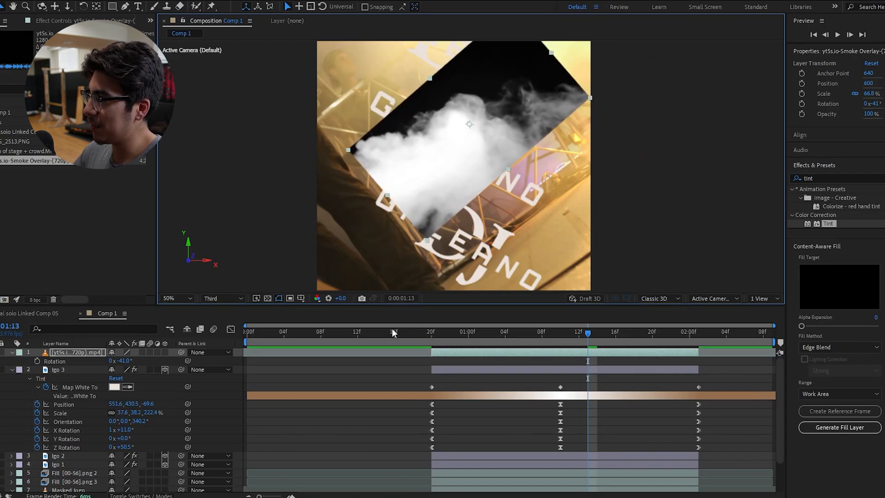
Apply the Luma Key effect to the smoke layer and set its Threshold to 122 with Key Out Darker
{"action": "left_click", "coordinate": [229, 359]}
{"action": "left_click", "coordinate": [74, 354]}
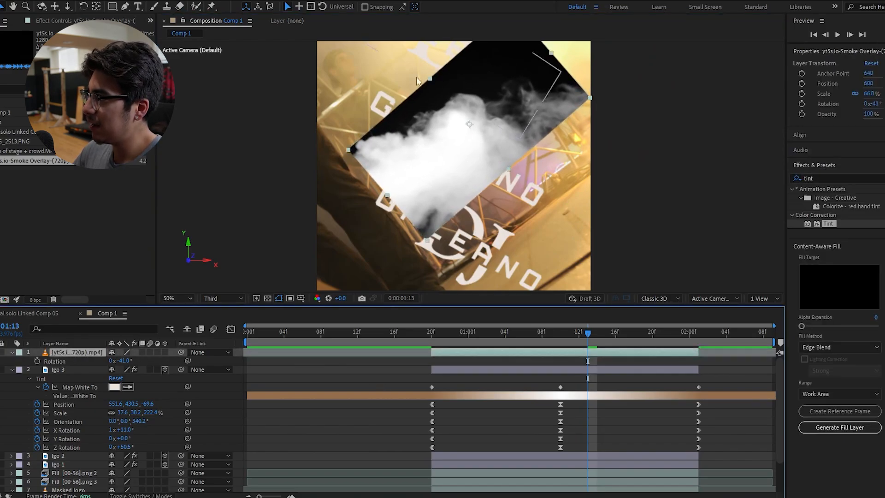
{"action": "left_click", "coordinate": [820, 178]}
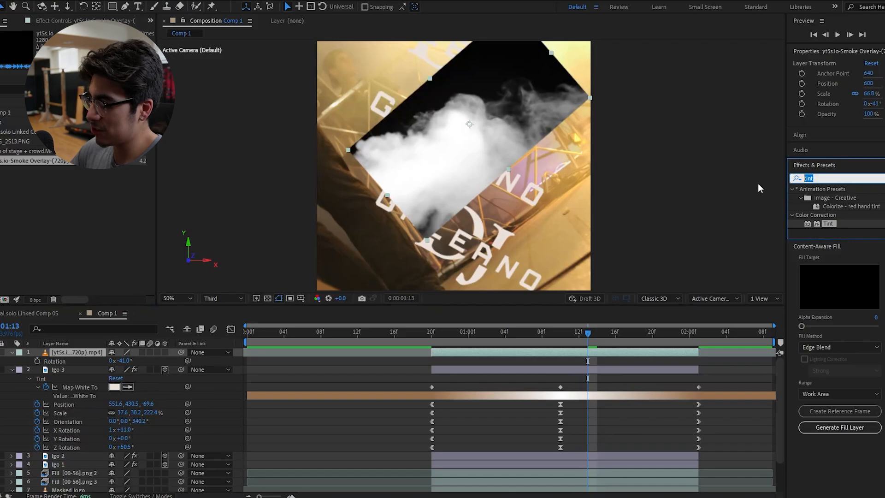
{"action": "type", "text": "key"}
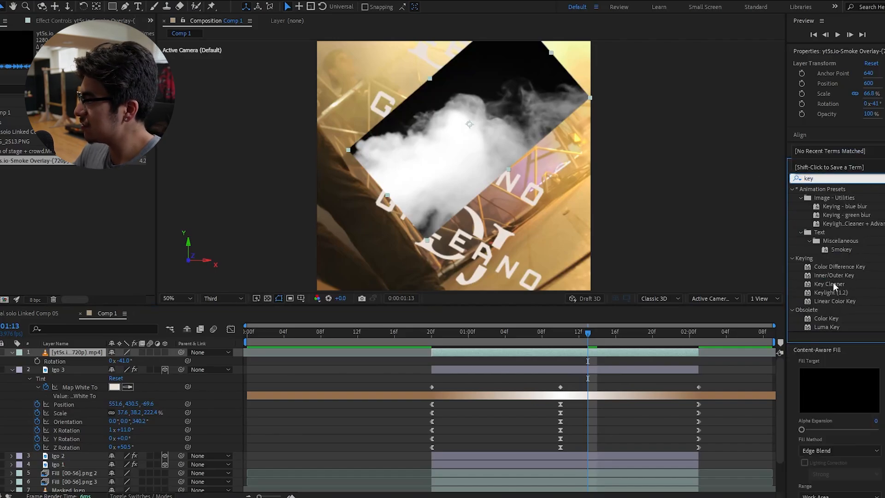
{"action": "left_click_drag", "start_coordinate": [820, 326], "coordinate": [567, 353]}
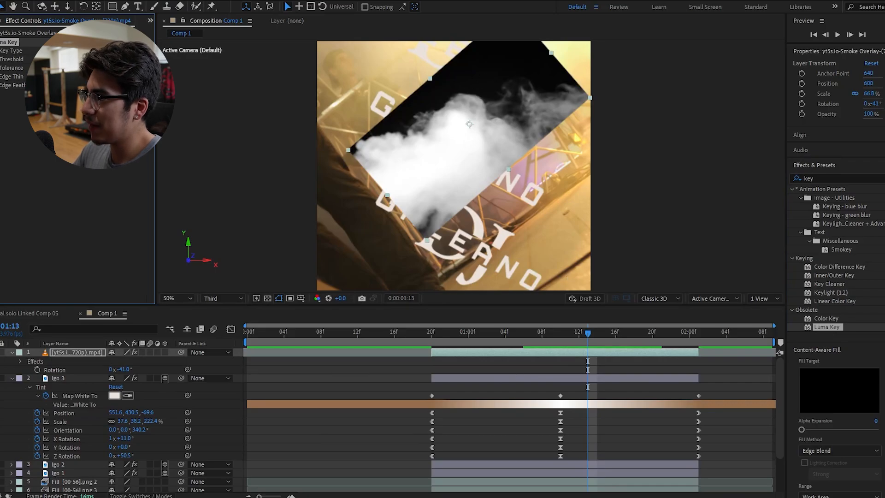
{"action": "left_click", "coordinate": [68, 353]}
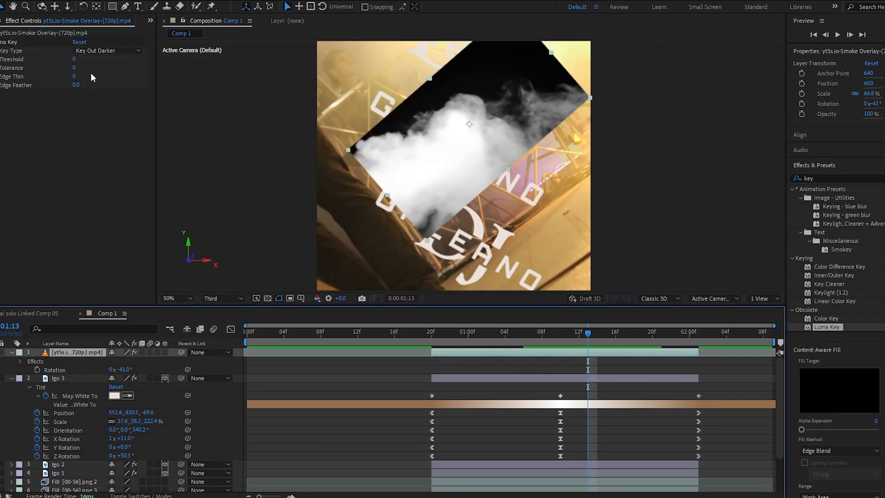
{"action": "left_click_drag", "start_coordinate": [75, 60], "coordinate": [158, 81]}
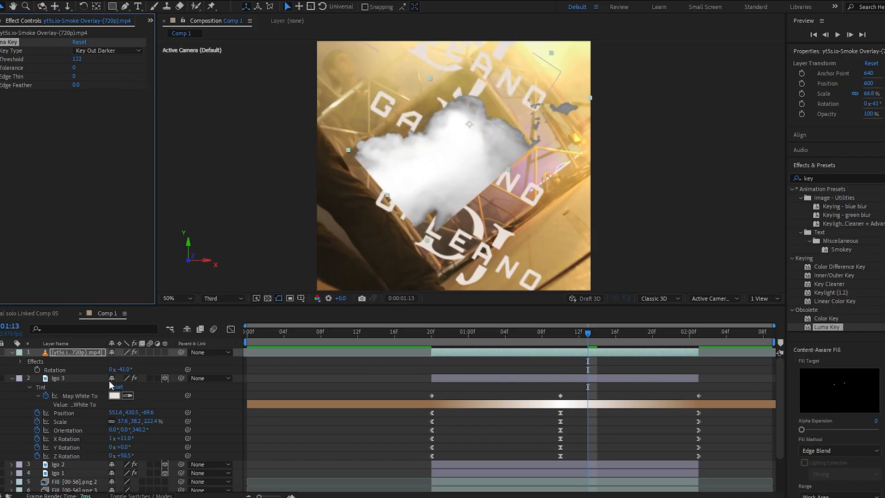
Reveal the smoke layer's Opacity and set it to 91%
{"action": "left_click", "coordinate": [81, 349]}
{"action": "key", "text": "t"}
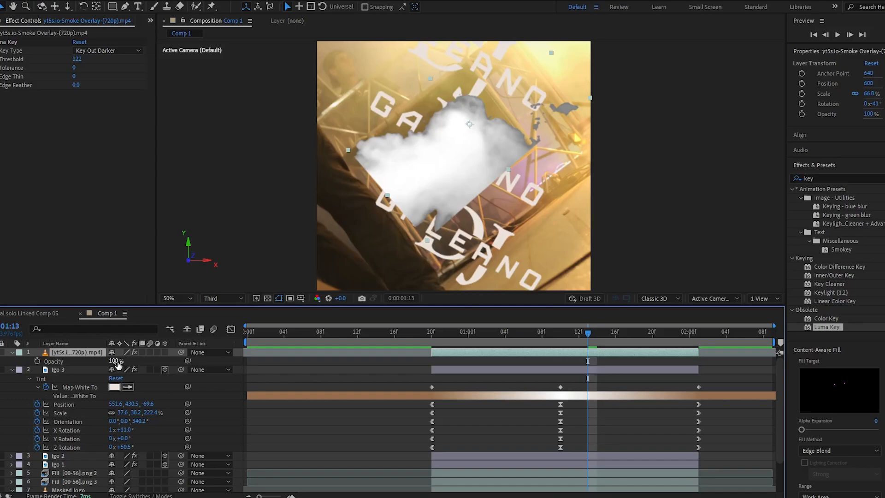
{"action": "mouse_move", "coordinate": [118, 363]}
{"action": "left_mouse_down"}
{"action": "mouse_move", "coordinate": [60, 365]}
{"action": "mouse_move", "coordinate": [108, 369]}
{"action": "left_mouse_up"}
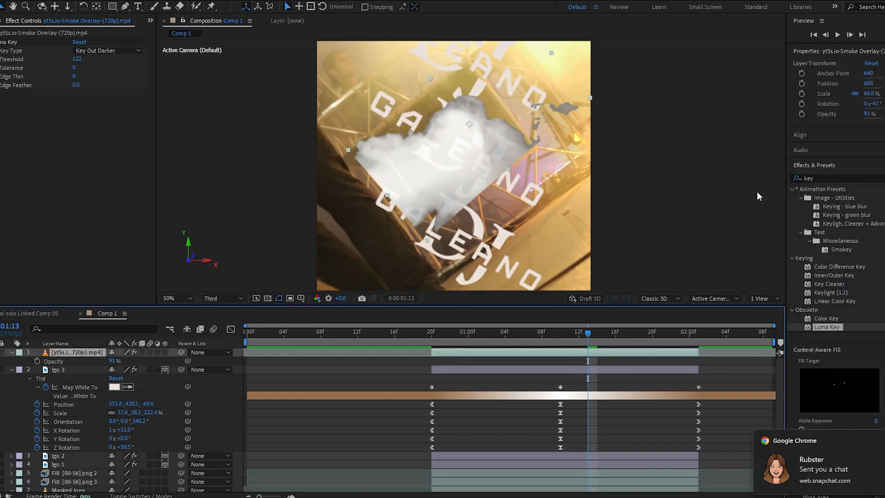
Apply the Tint effect to the smoke layer and sample Map White To from the warm yellow light in the footage
{"action": "left_click_drag", "start_coordinate": [832, 177], "coordinate": [754, 185]}
{"action": "type", "text": "tint"}
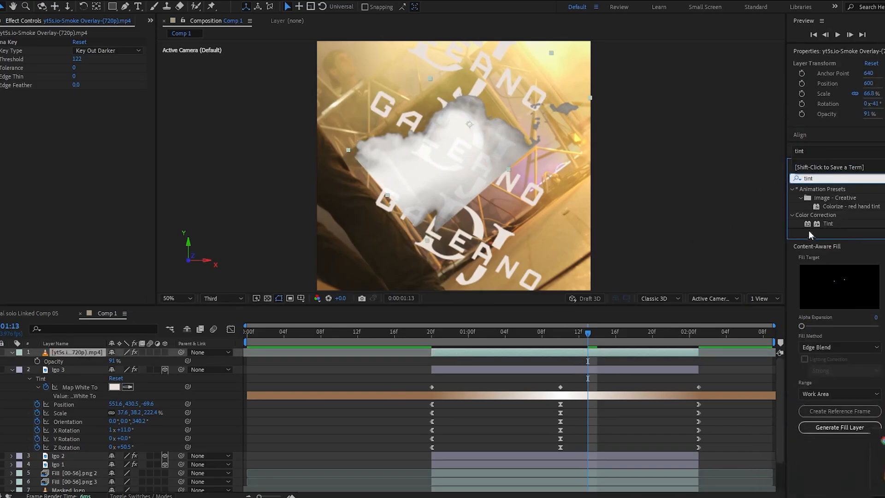
{"action": "left_click_drag", "start_coordinate": [808, 227], "coordinate": [513, 350]}
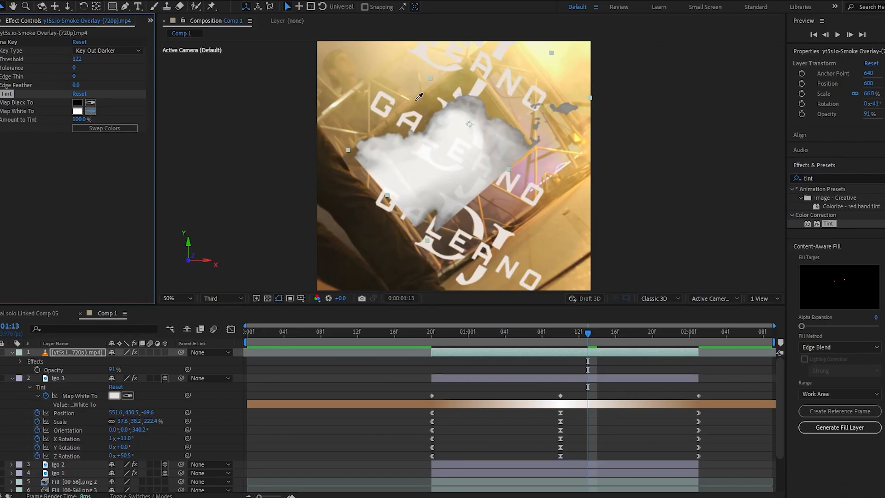
{"action": "left_click", "coordinate": [572, 86]}
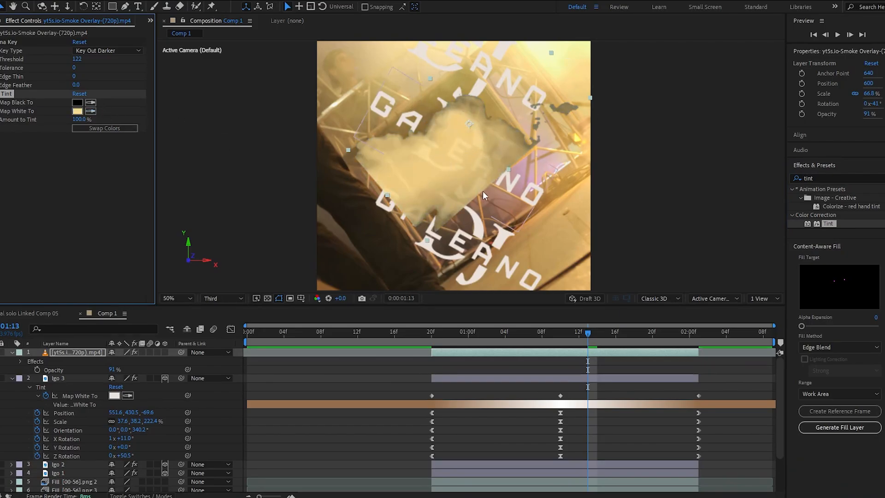
Lower the smoke layer's opacity to 23%
{"action": "left_click_drag", "start_coordinate": [113, 373], "coordinate": [79, 371]}
{"action": "left_click", "coordinate": [71, 194]}
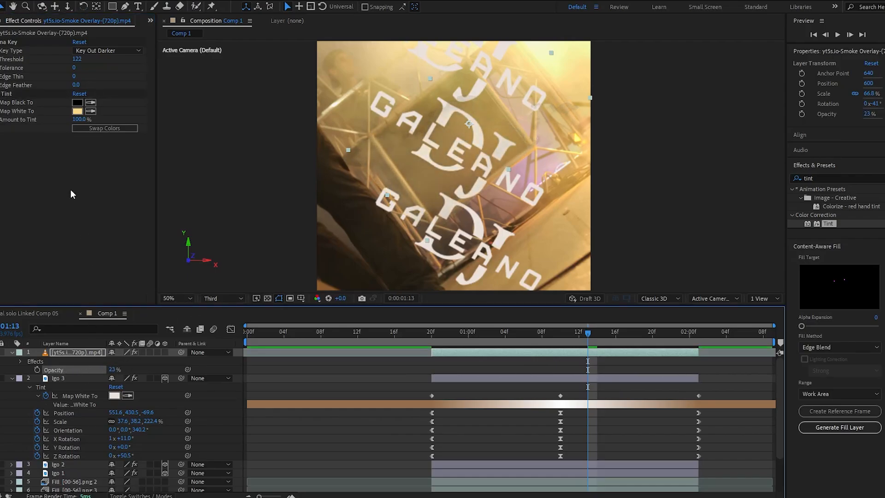
Set the smoke layer's Luma Key Threshold to 198, and enlarge it to about 86.7% at position 633, 574
{"action": "left_click_drag", "start_coordinate": [79, 61], "coordinate": [123, 60]}
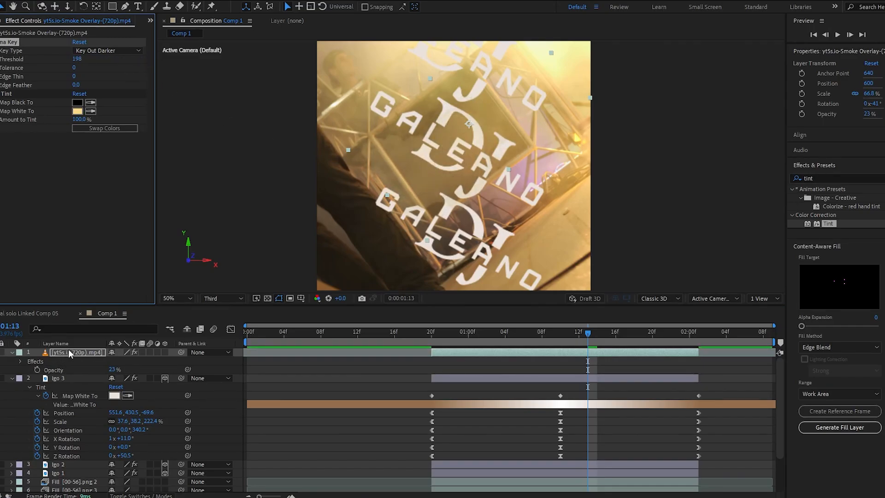
{"action": "key", "text": "p"}
{"action": "left_click_drag", "start_coordinate": [116, 361], "coordinate": [141, 360]}
{"action": "left_click_drag", "start_coordinate": [439, 182], "coordinate": [449, 156]}
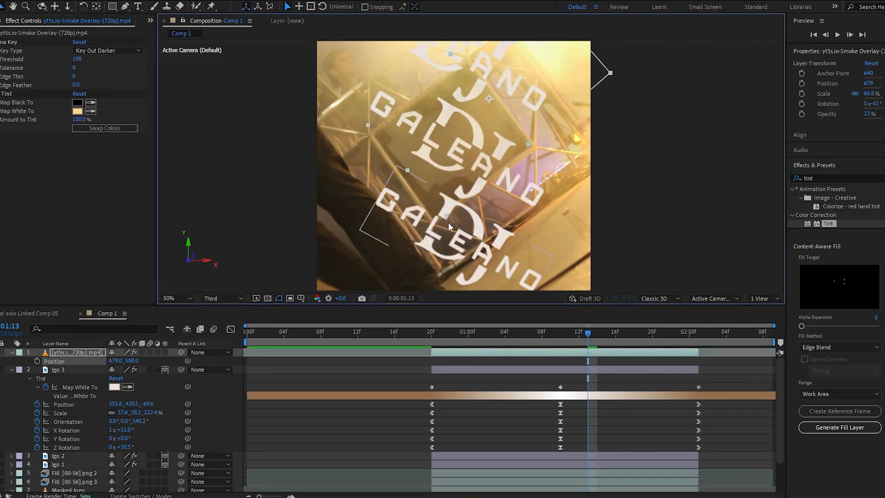
{"action": "left_click_drag", "start_coordinate": [448, 222], "coordinate": [461, 234]}
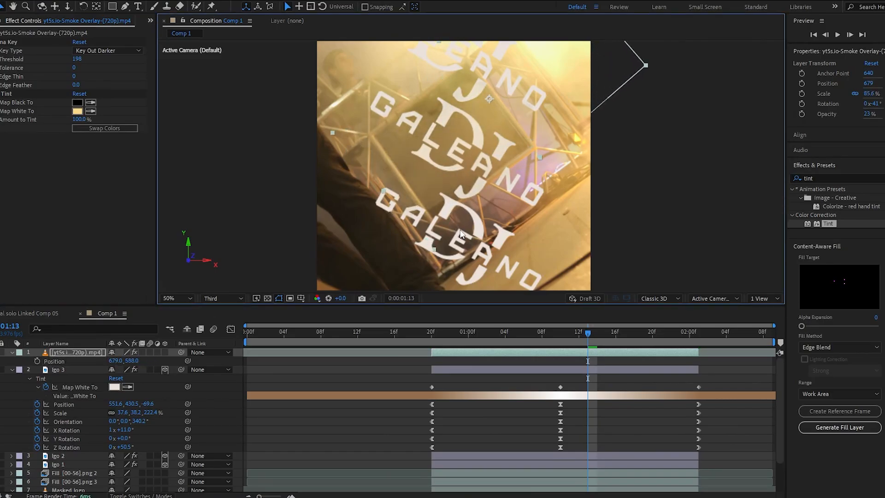
{"action": "left_click_drag", "start_coordinate": [442, 177], "coordinate": [436, 166]}
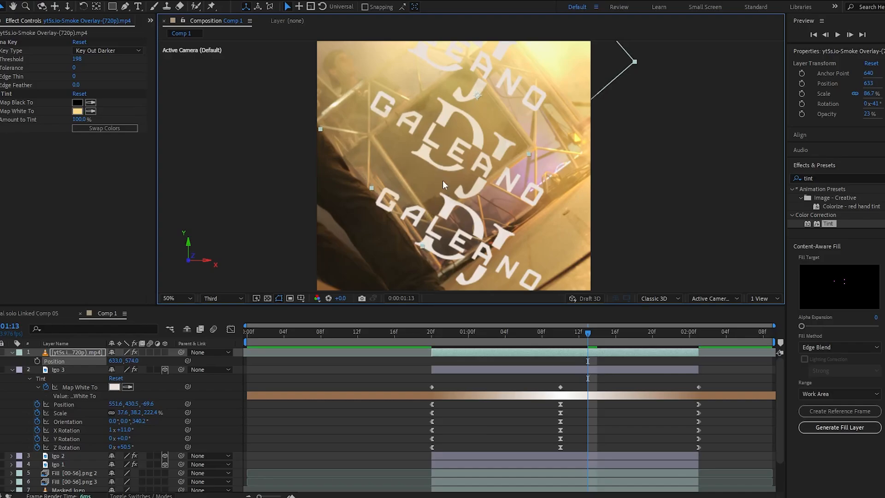
Collapse the lgo 3 layer's properties and move the smoke layer below the three logo layers, above the fill layers
{"action": "left_click", "coordinate": [543, 363]}
{"action": "left_click_drag", "start_coordinate": [510, 335], "coordinate": [624, 344]}
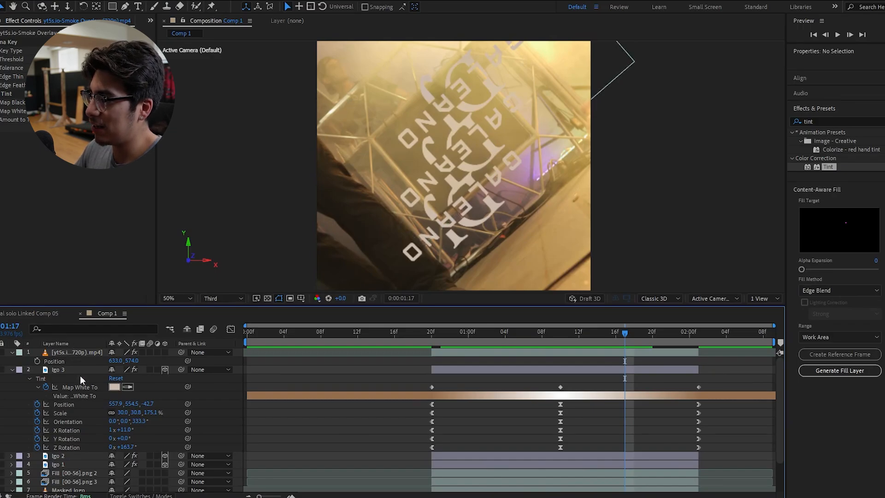
{"action": "left_click", "coordinate": [71, 352]}
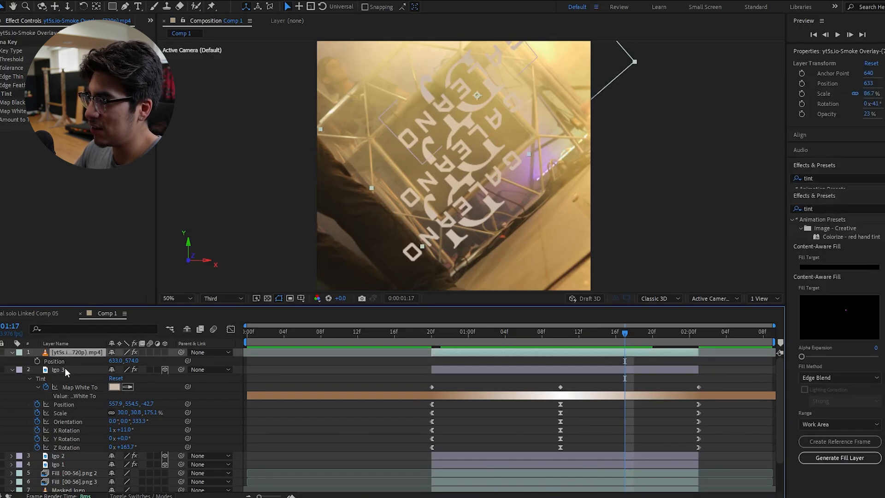
{"action": "left_click", "coordinate": [65, 368]}
{"action": "key", "text": "u"}
{"action": "left_click_drag", "start_coordinate": [68, 351], "coordinate": [70, 389]}
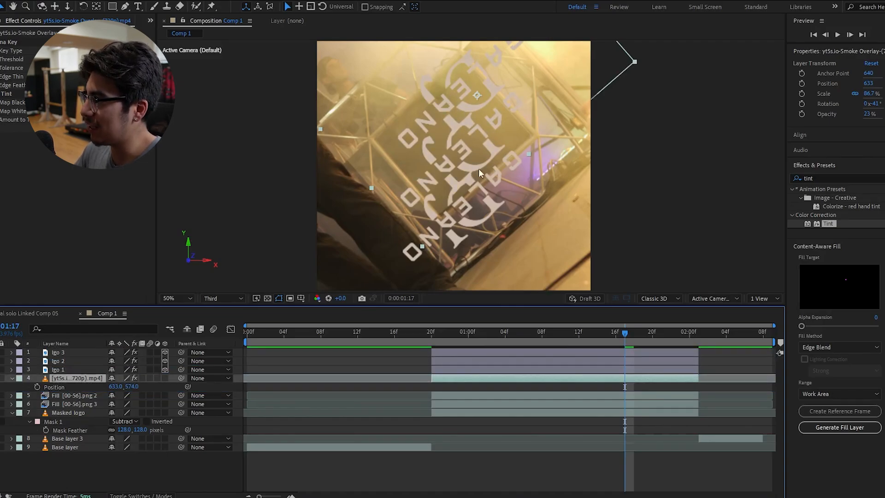
{"action": "left_click", "coordinate": [68, 397]}
{"action": "left_click", "coordinate": [68, 403]}
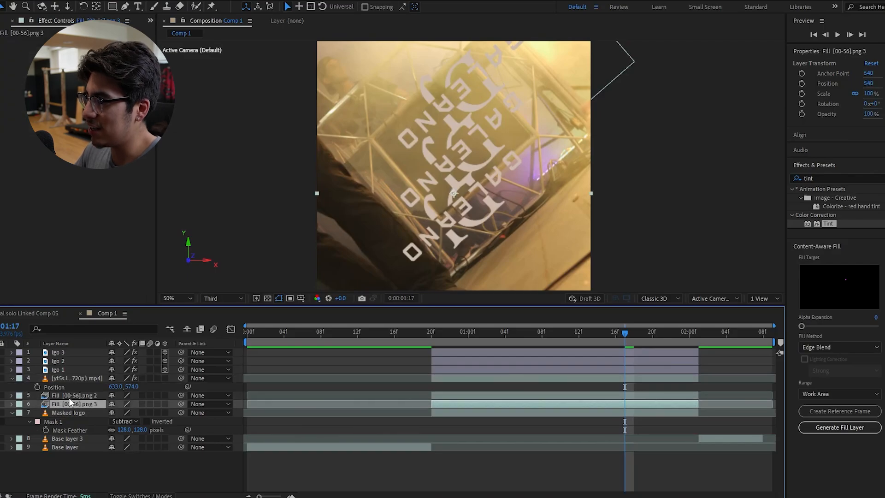
{"action": "left_click", "coordinate": [68, 398]}
{"action": "left_click", "coordinate": [69, 403]}
{"action": "left_click", "coordinate": [69, 398]}
Scrub through the whole composition and examine how the logo and smoke blend into the stage panel around 0:00:02:00
{"action": "key", "text": "comma"}
{"action": "left_click_drag", "start_coordinate": [361, 332], "coordinate": [627, 352]}
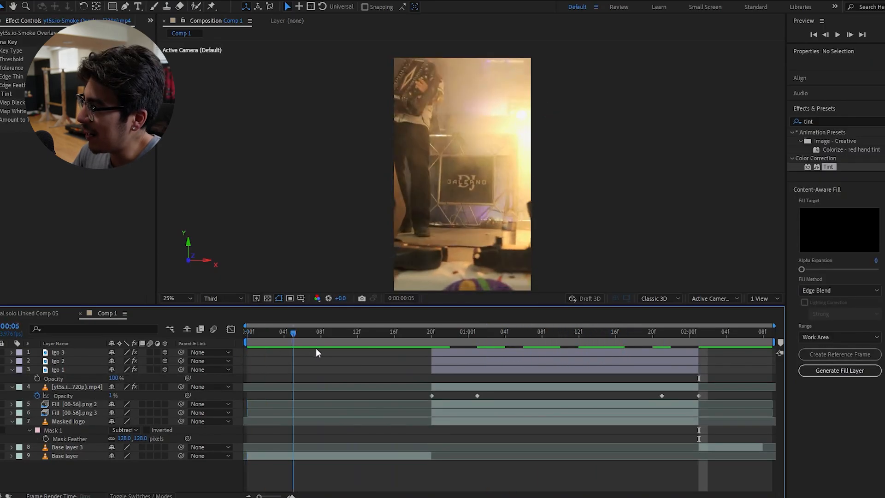
{"action": "left_click_drag", "start_coordinate": [316, 349], "coordinate": [689, 356]}
{"action": "scroll", "coordinate": [463, 144], "scroll_direction": "up", "scroll_amount": 1}
{"action": "scroll", "coordinate": [463, 145], "scroll_direction": "up", "scroll_amount": 1}
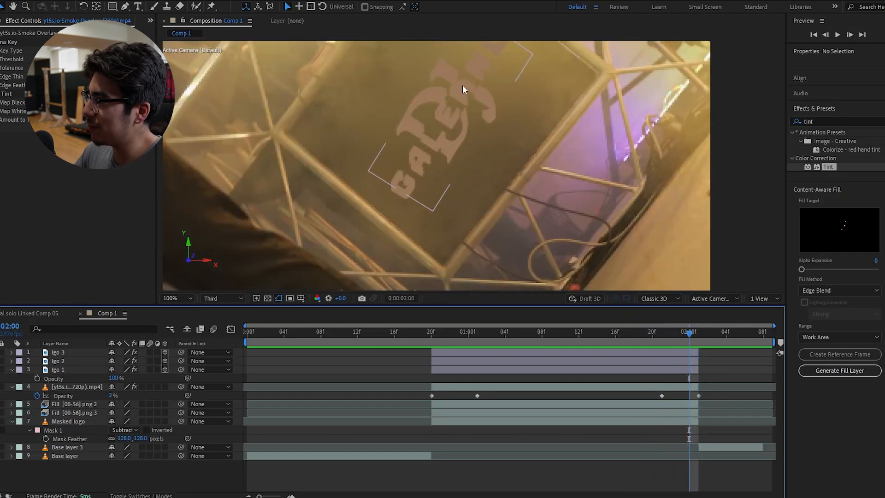
{"action": "scroll", "coordinate": [463, 87], "scroll_direction": "down", "scroll_amount": 1}
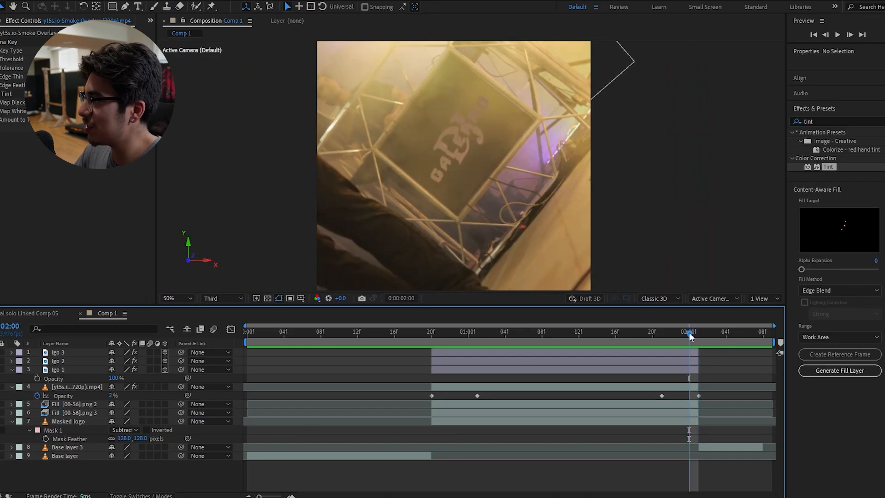
{"action": "scroll", "coordinate": [461, 134], "scroll_direction": "down", "scroll_amount": 1}
{"action": "scroll", "coordinate": [495, 181], "scroll_direction": "down", "scroll_amount": 1}
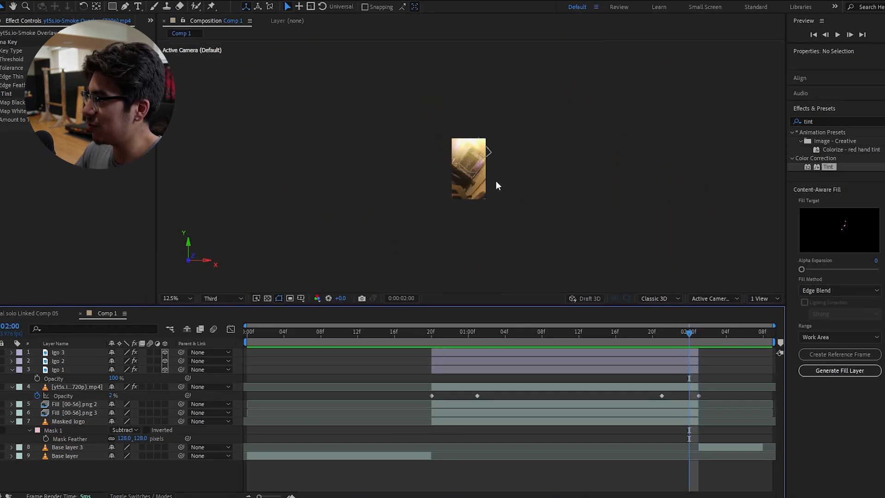
{"action": "scroll", "coordinate": [496, 180], "scroll_direction": "up", "scroll_amount": 2}
{"action": "scroll", "coordinate": [491, 177], "scroll_direction": "down", "scroll_amount": 1}
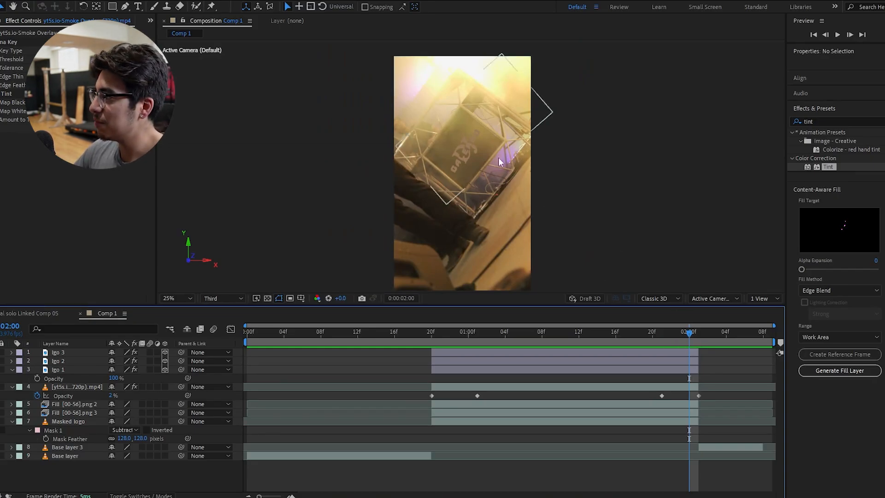
Play the composition from its first frame and review the logo animation with the smoke overlay
{"action": "key", "text": "Home"}
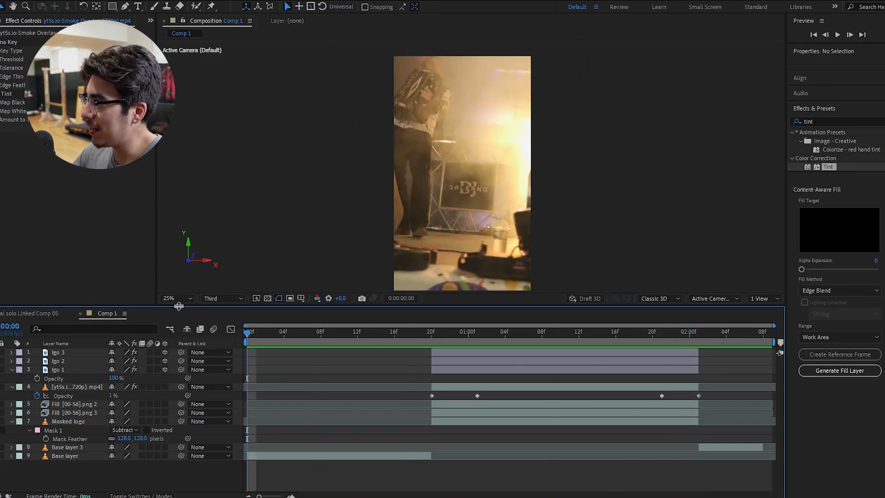
{"action": "key", "text": "space"}
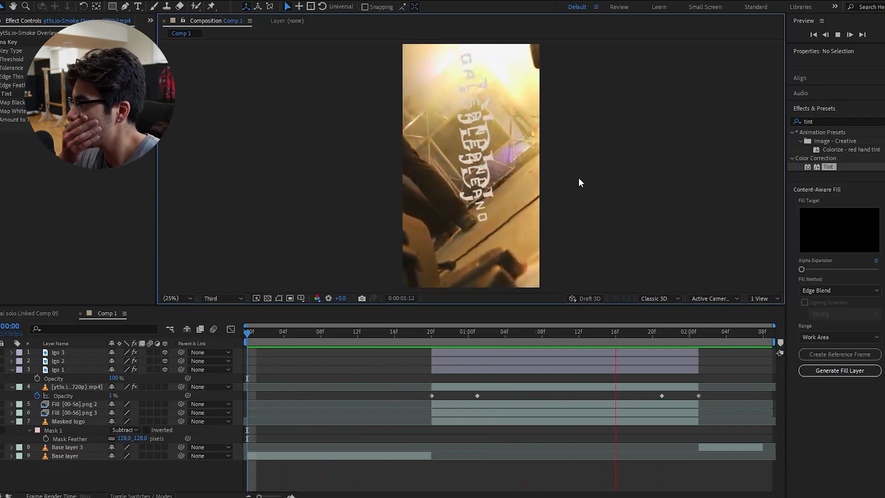
{"action": "key", "text": "space"}
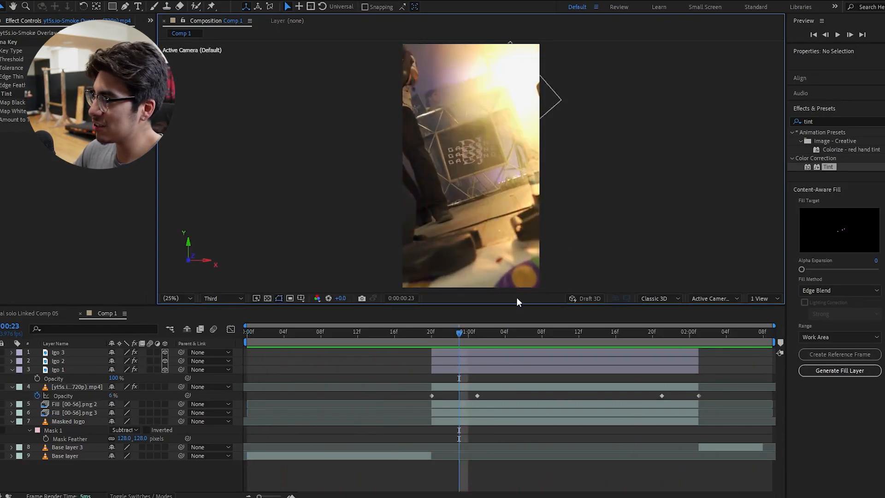
{"action": "left_click_drag", "start_coordinate": [447, 332], "coordinate": [613, 367]}
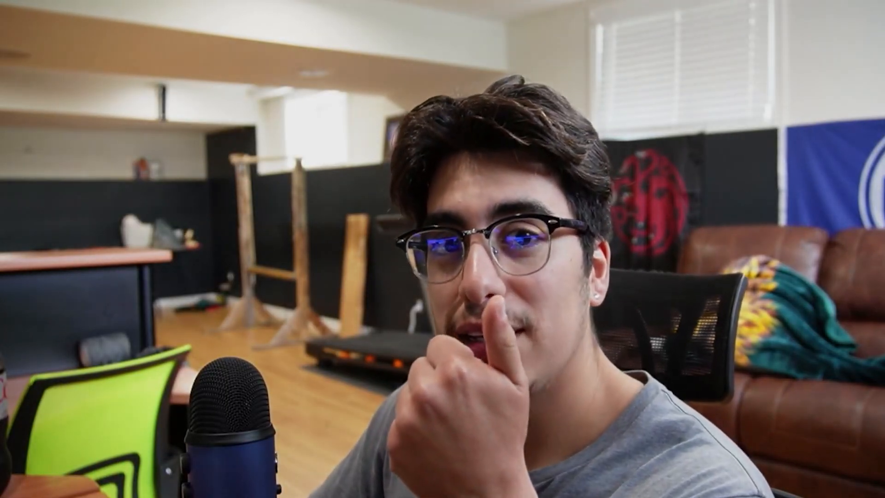